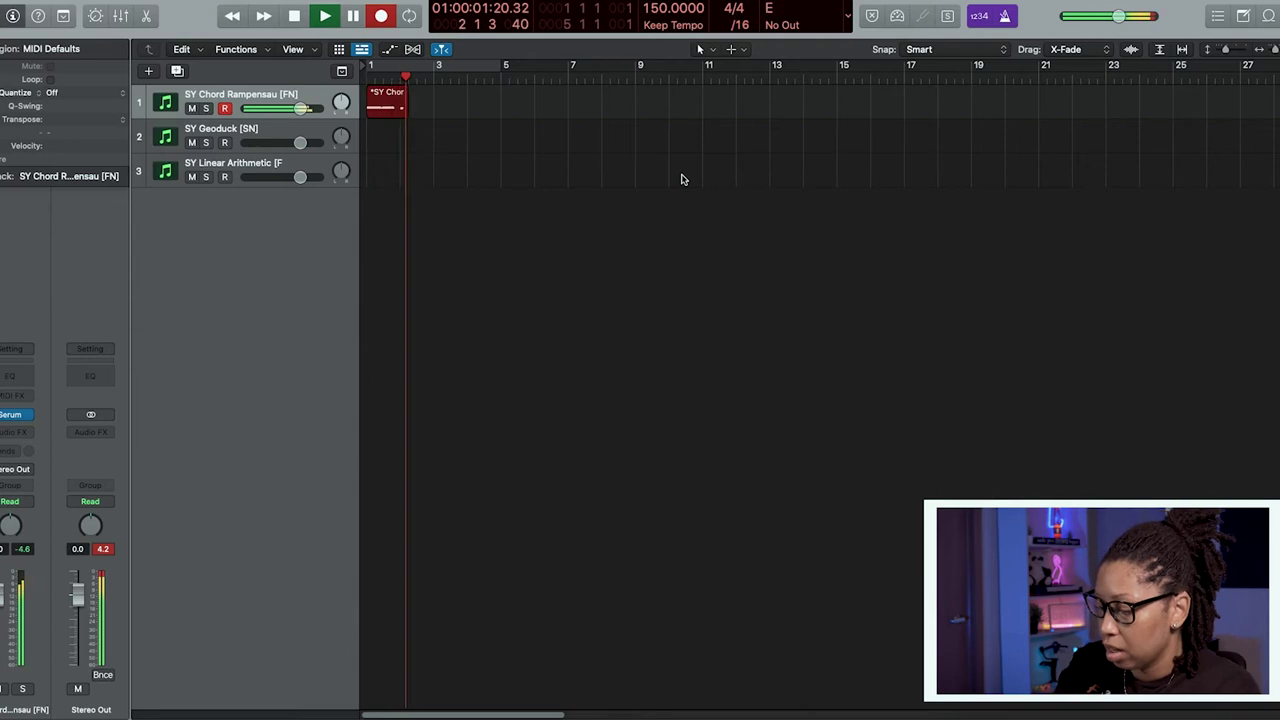
Step: Discard the current take and record a new four-bar chord progression on the SY Chord Rampensau track
key("space")
key("super+z")
key("r")
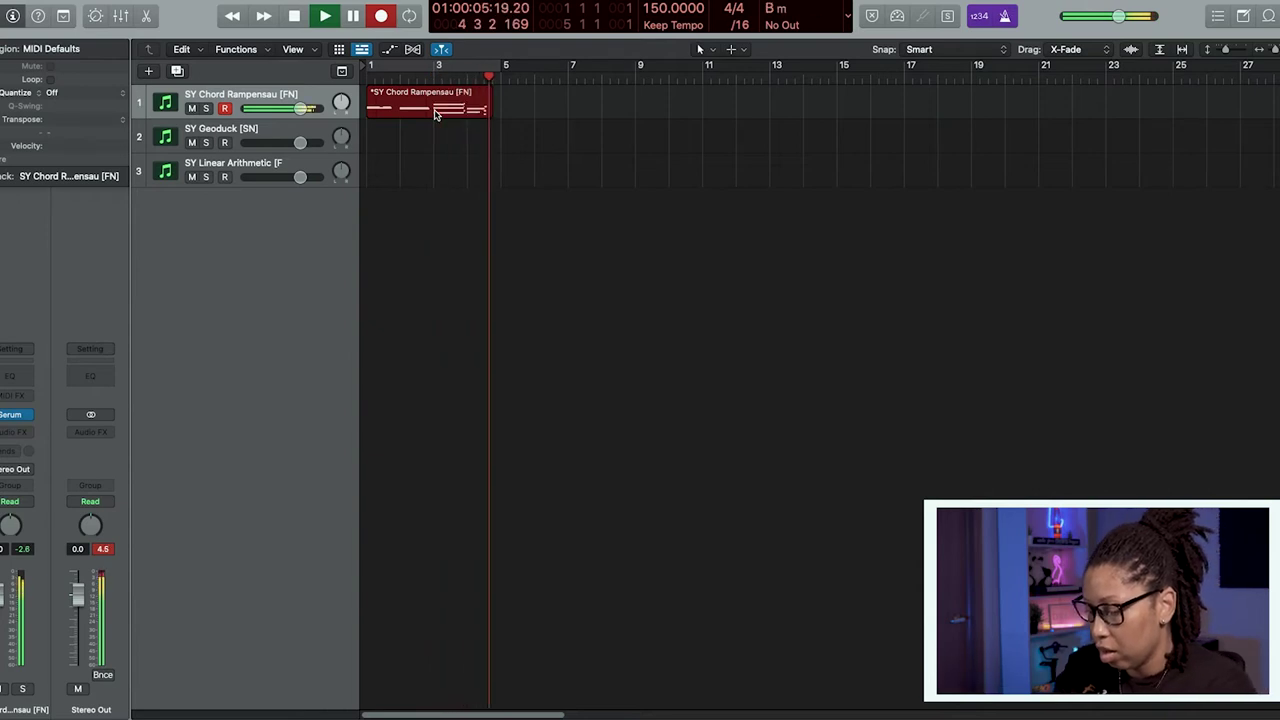
key("space")
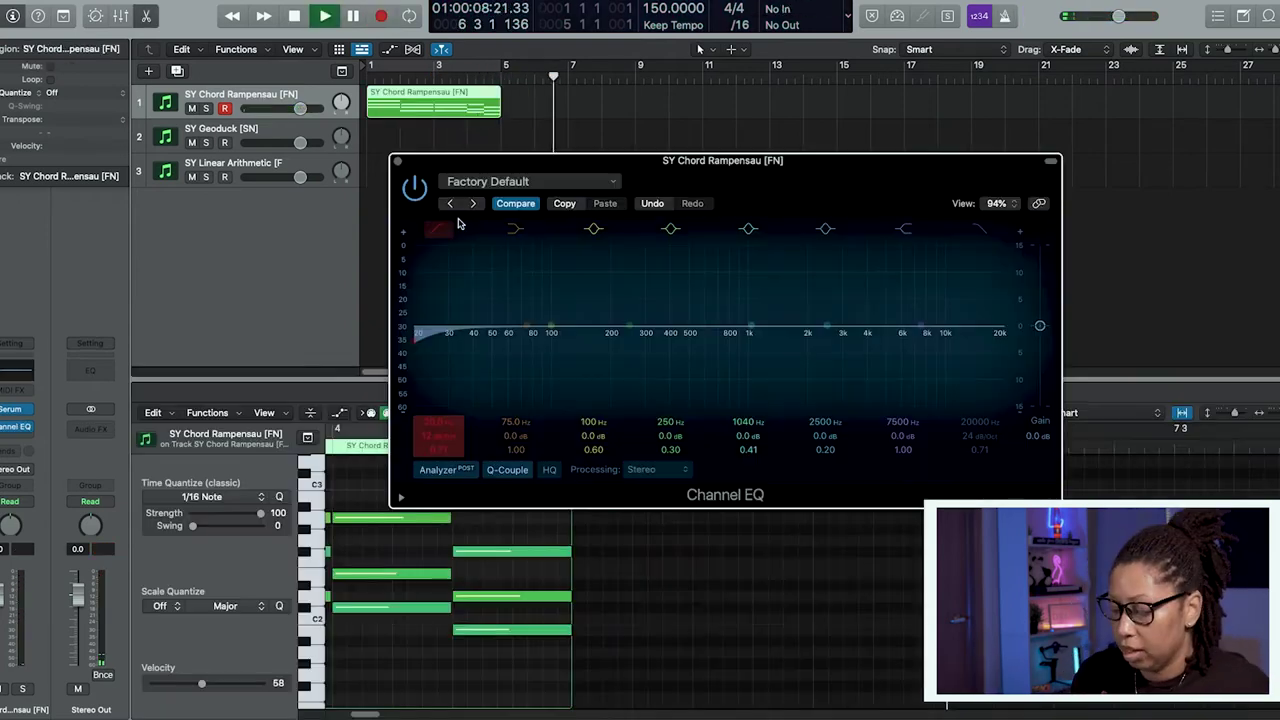
Step: Apply a 48 dB/Oct low cut near 100 Hz in the chord track's Channel EQ and adjust the 250 Hz band
left_click_drag(441, 336, 551, 338)
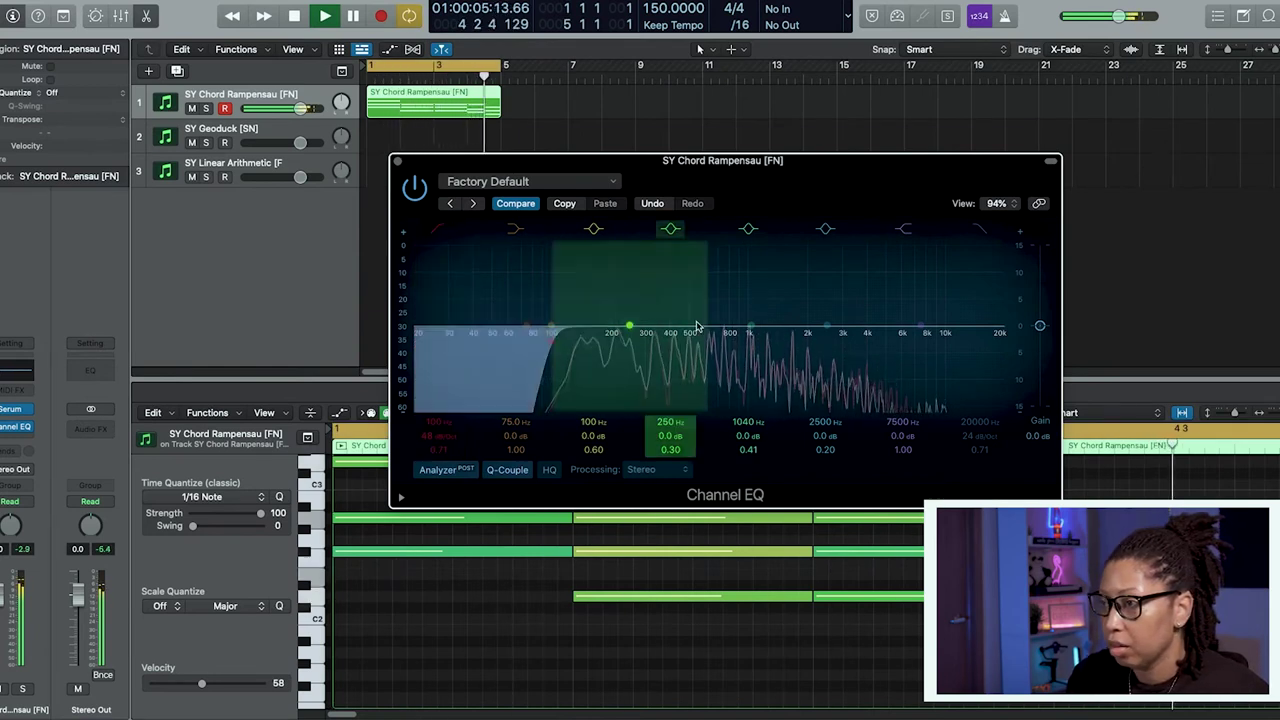
mouse_move(657, 429)
left_mouse_down()
mouse_move(670, 447)
mouse_move(670, 430)
left_mouse_up()
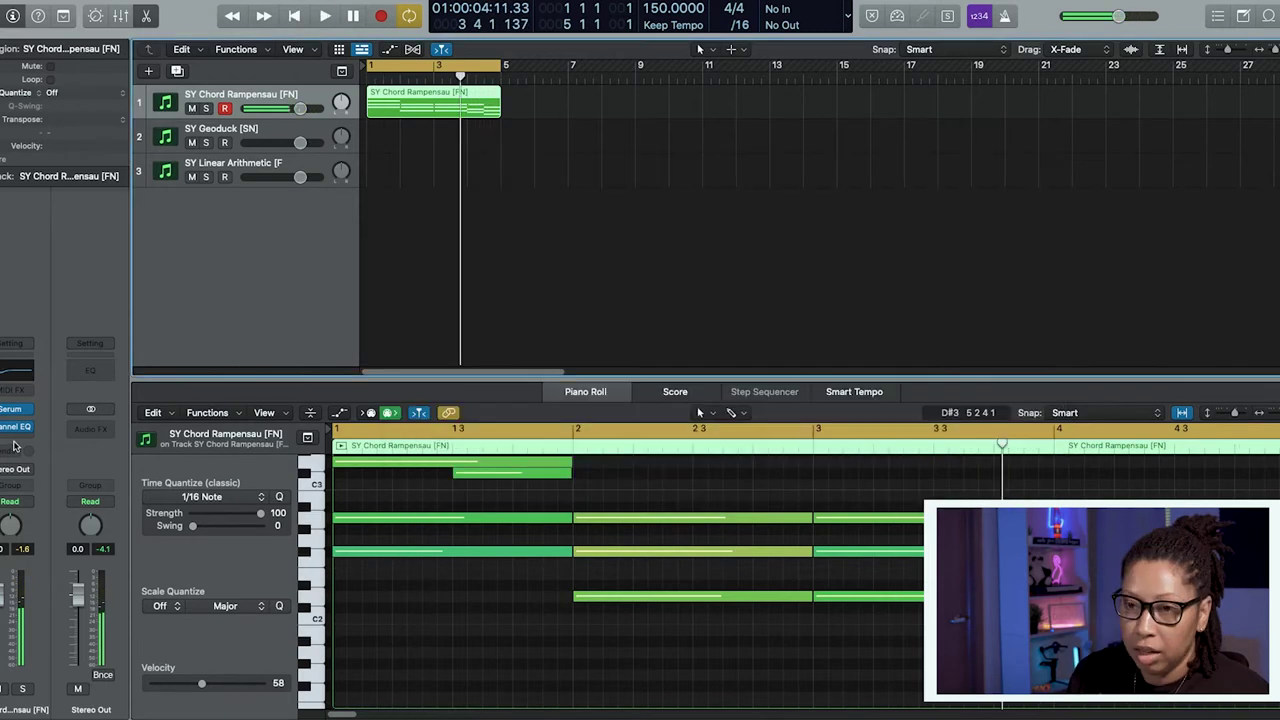
Step: Insert the Cymatics Space Lite reverb on the chord track, set Size to 17% and turn Predelay fully down
left_click(15, 440)
mouse_move(15, 708)
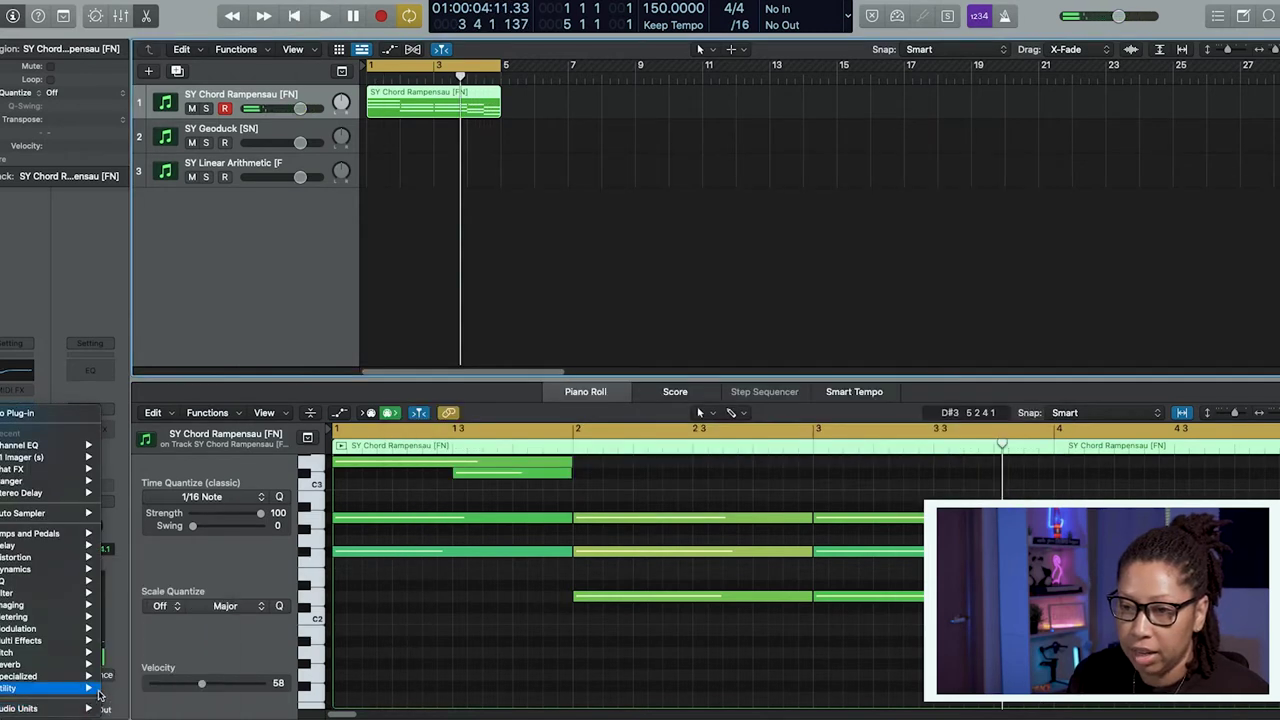
mouse_move(152, 686)
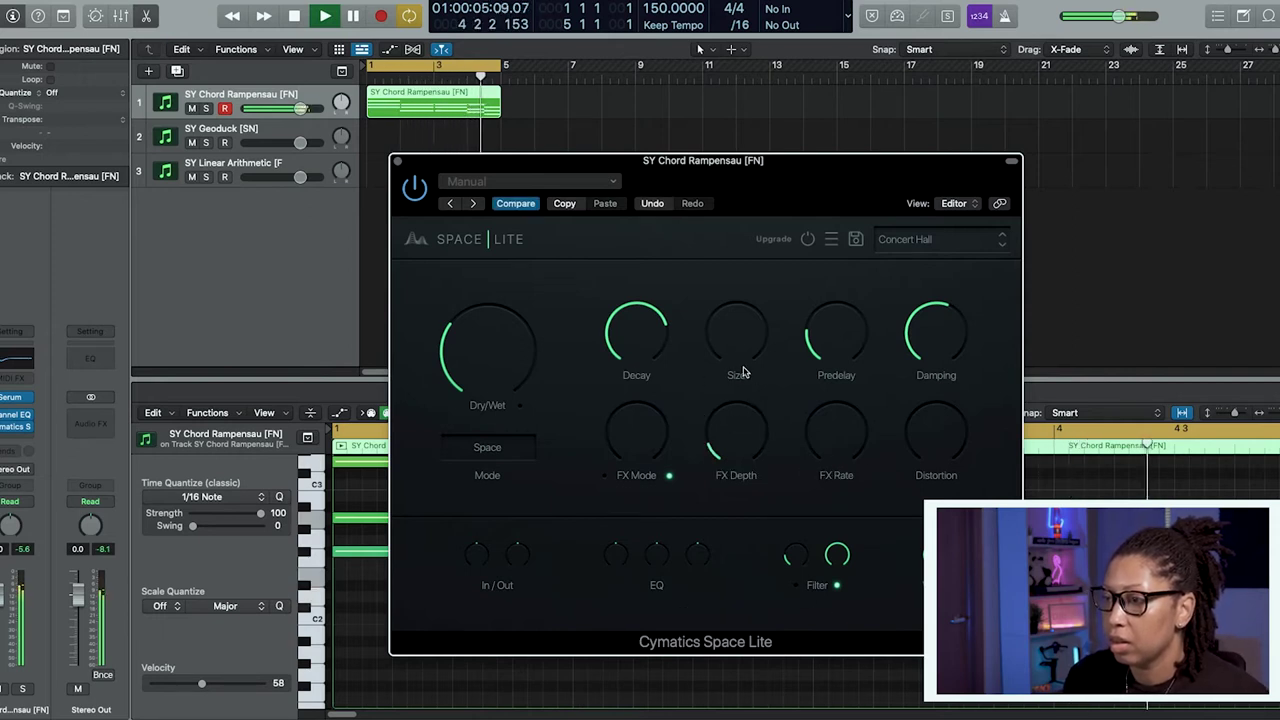
mouse_move(826, 333)
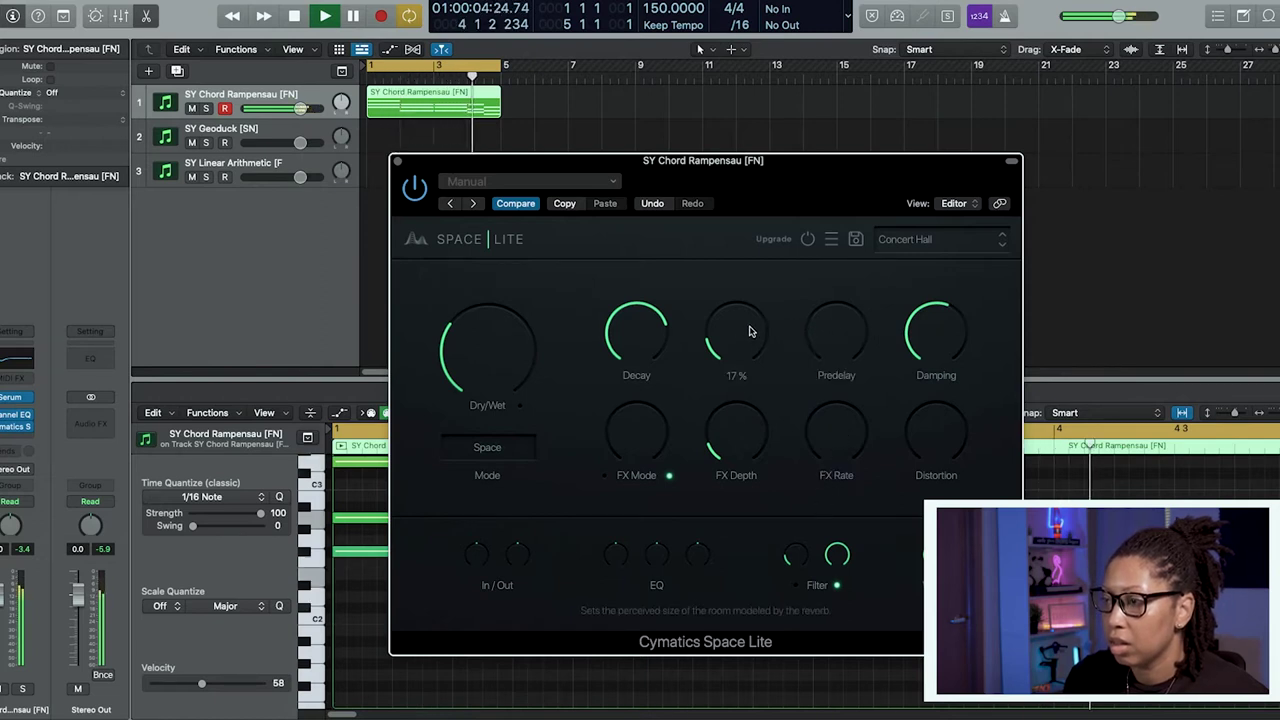
mouse_move(936, 430)
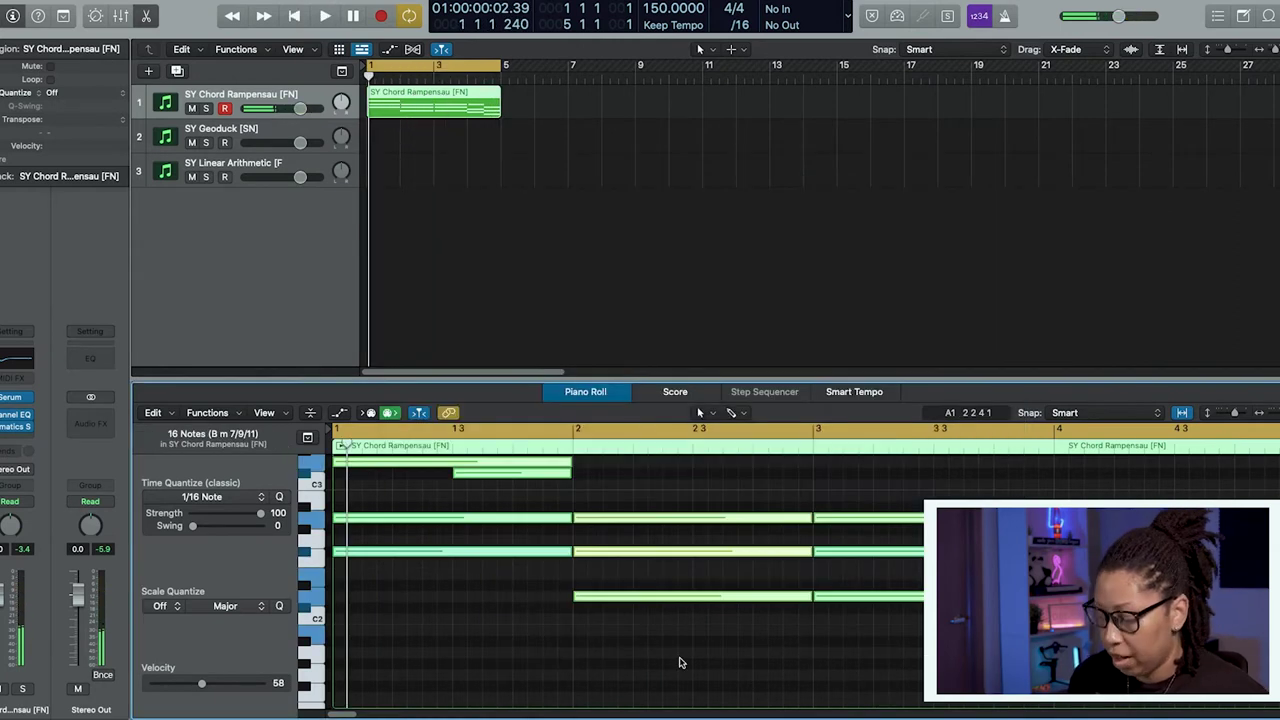
Step: Transpose all selected chord notes up one octave in the piano roll and play the loop
key("alt+shift+Up")
key("space")
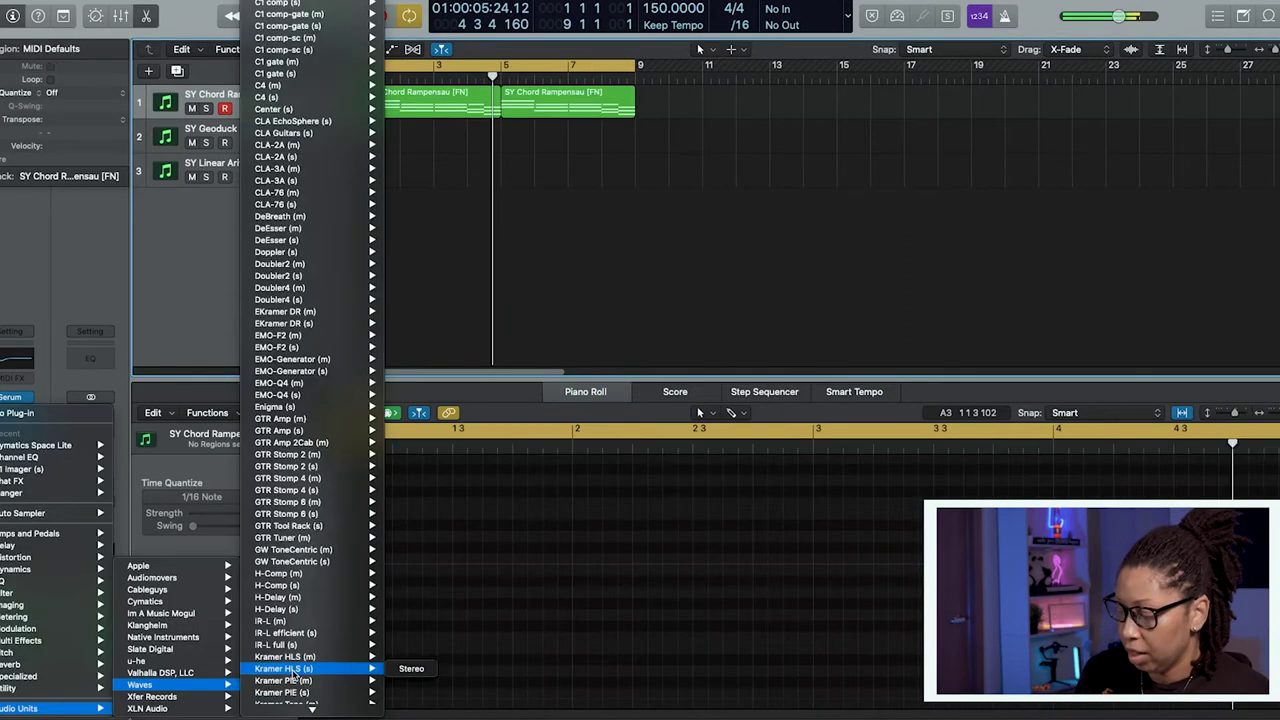
Step: Add the Waves S1 Imager (s) plug-in to the chord track after the reverb
scroll(287, 698, "down", 5)
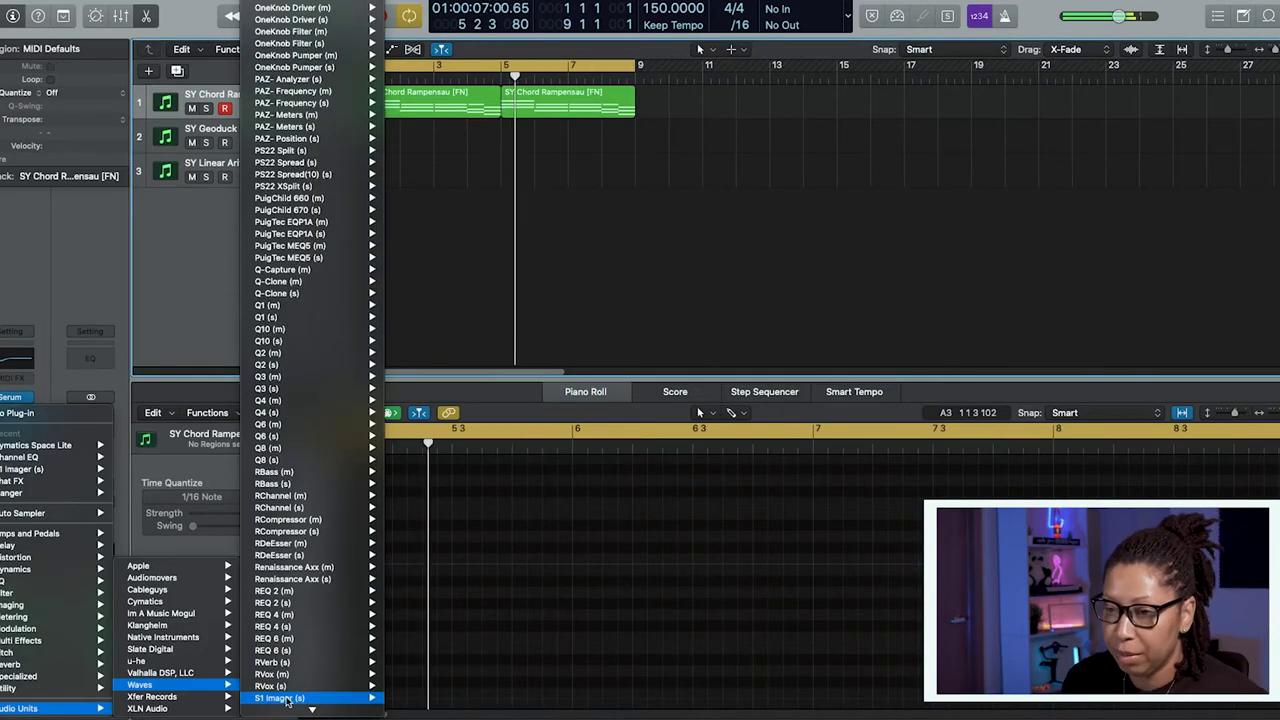
left_click(287, 698)
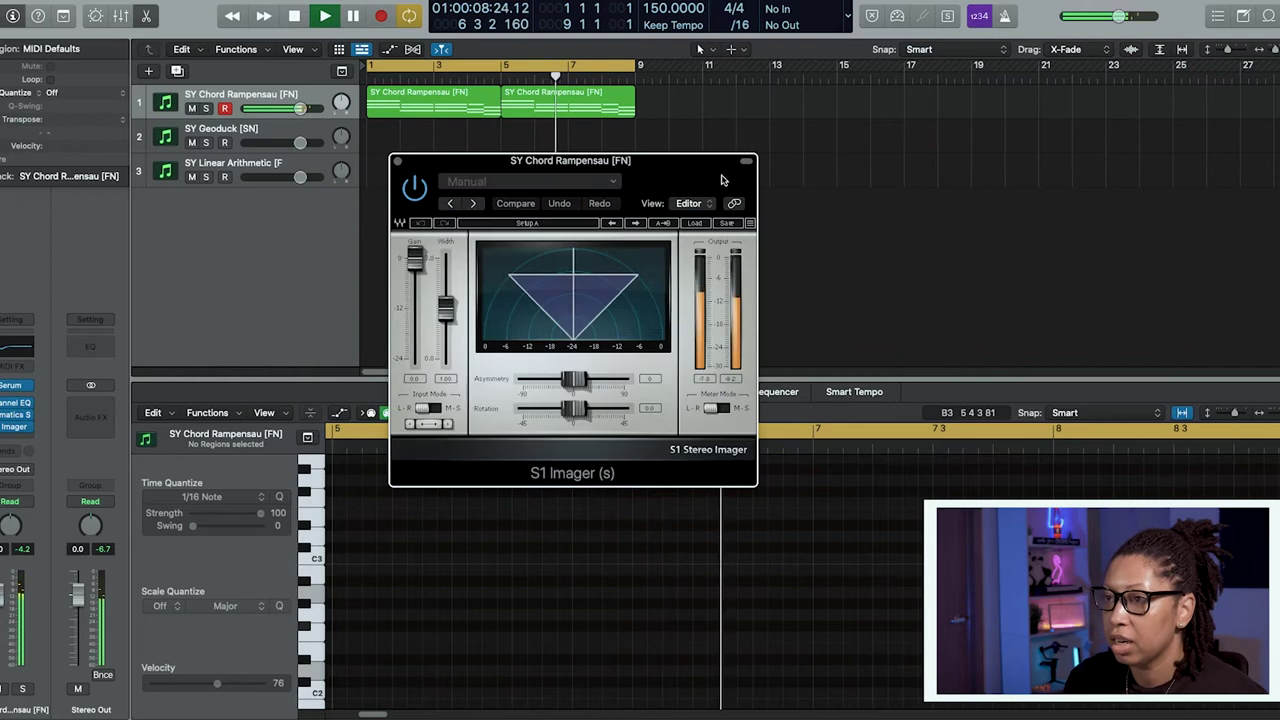
key("space")
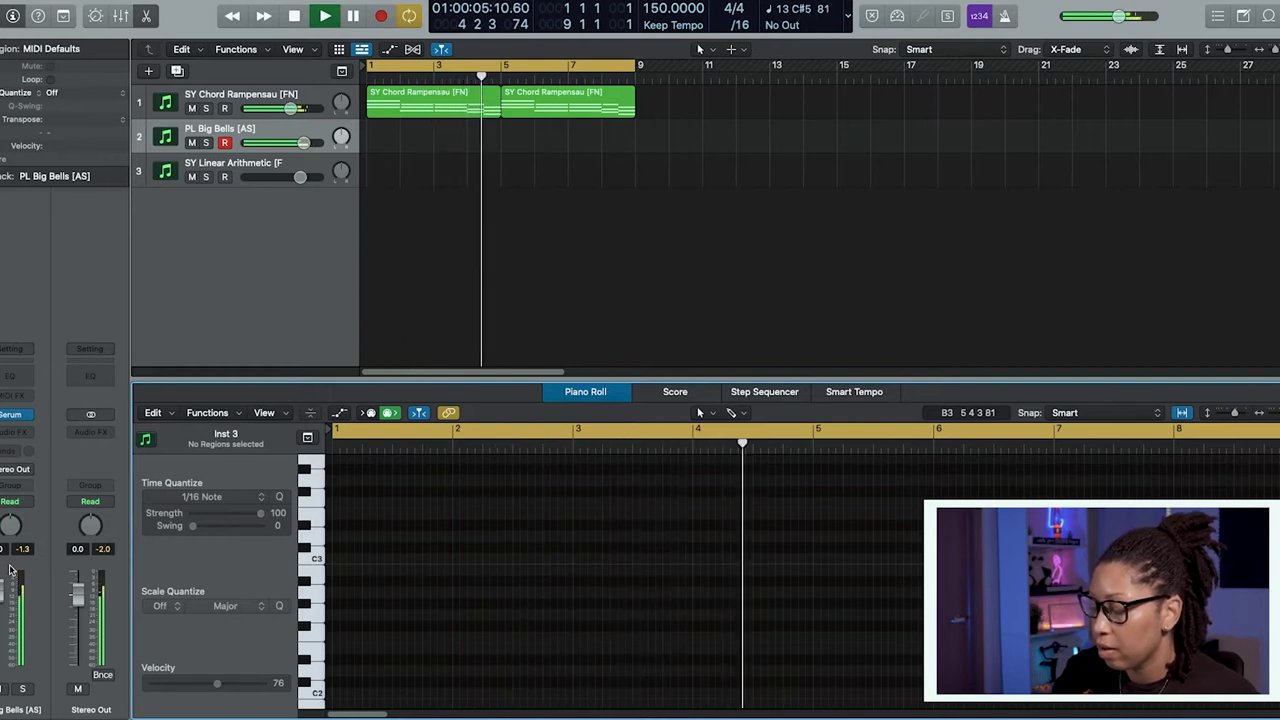
Step: Record a bell melody over the first four bars of the PL Big Bells track and play it back
key("r")
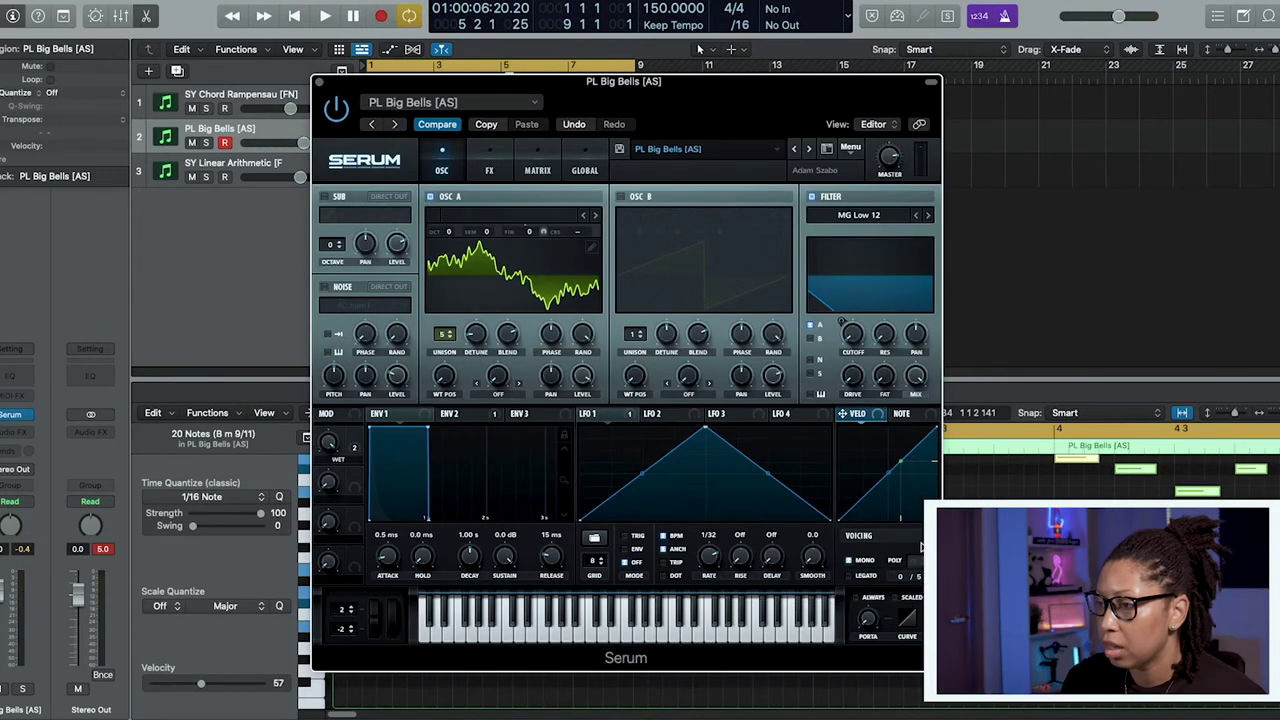
key("space")
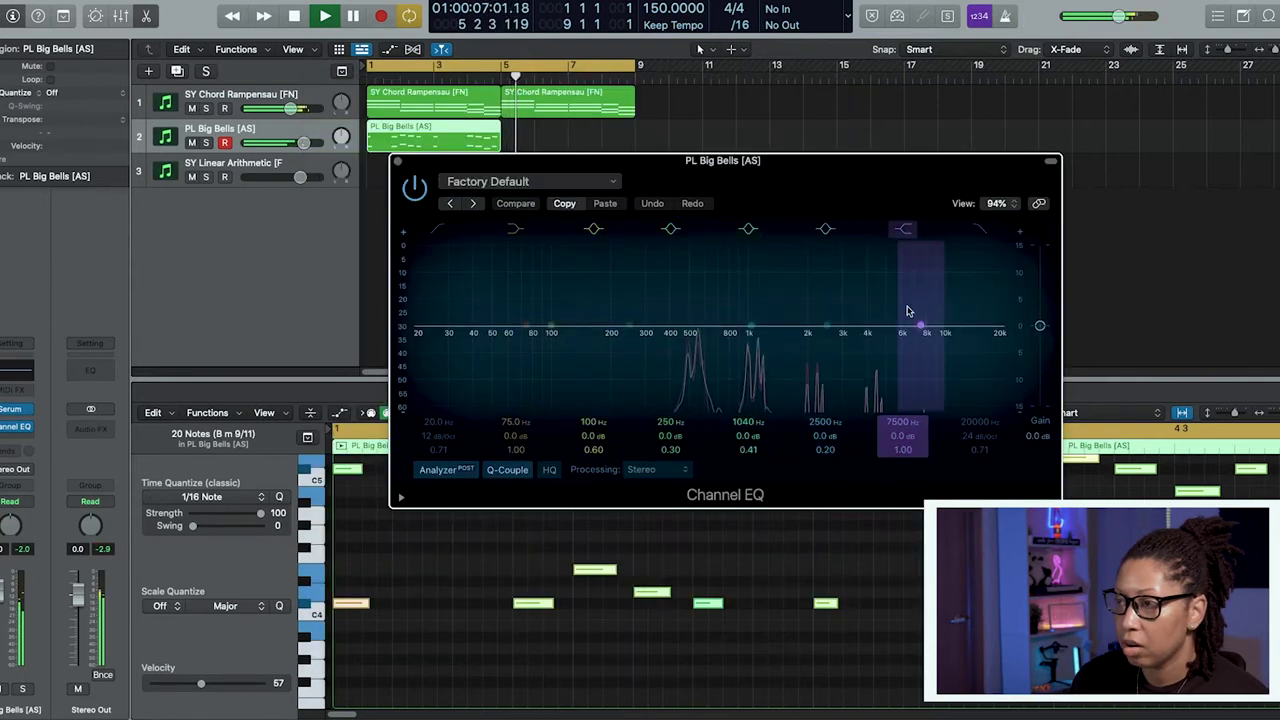
Step: Enable the low cut in the bells' Channel EQ and set it to 390 Hz with a 48 dB/Oct slope
key("space")
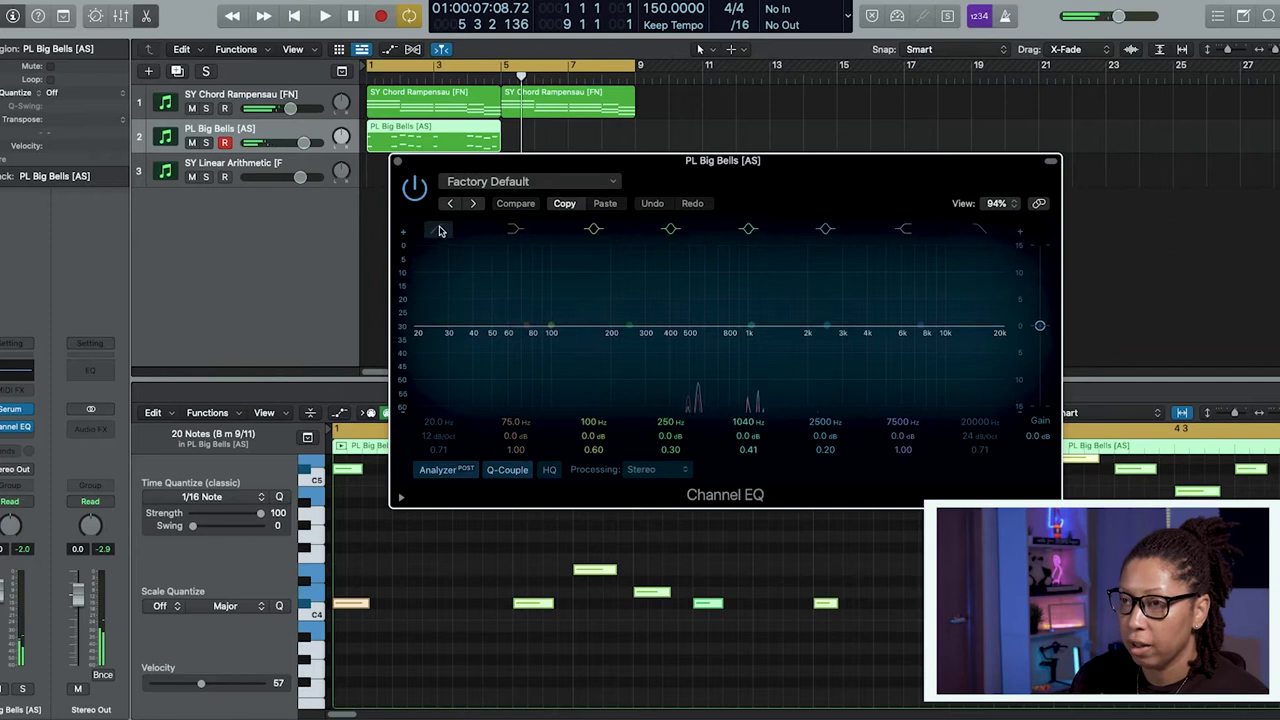
left_click(432, 411)
left_click_drag(435, 424, 435, 360)
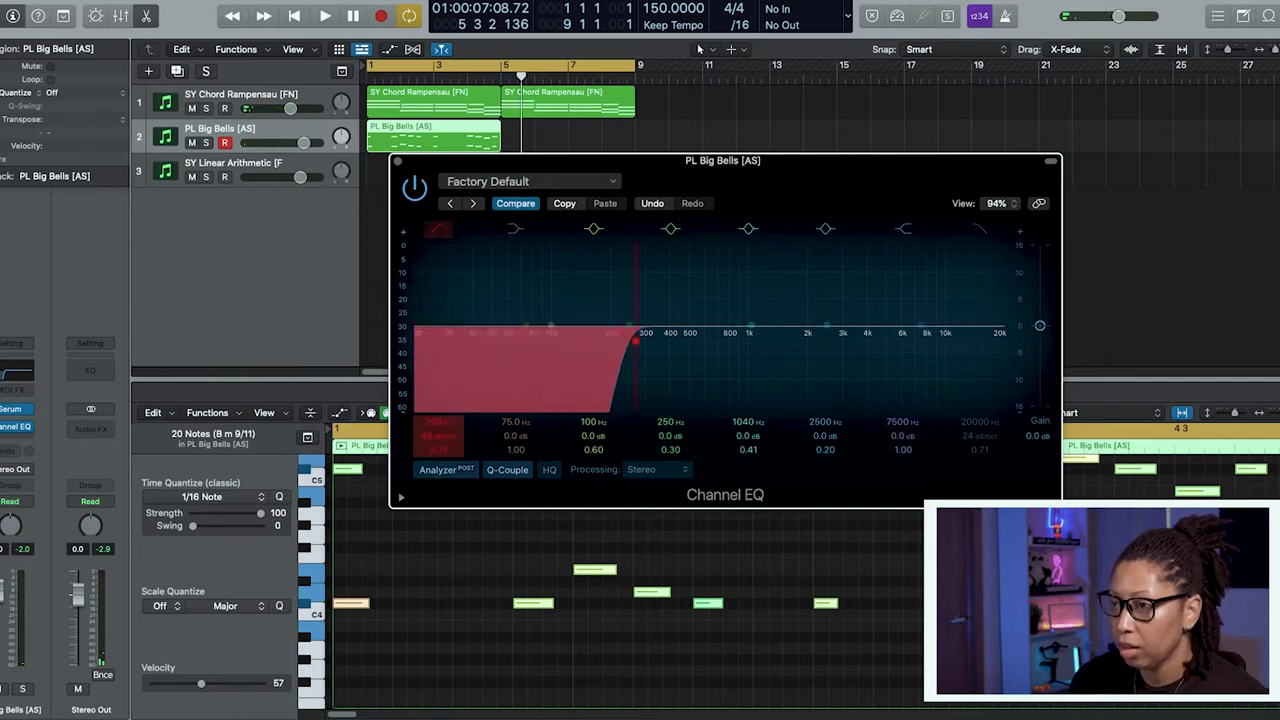
key("space")
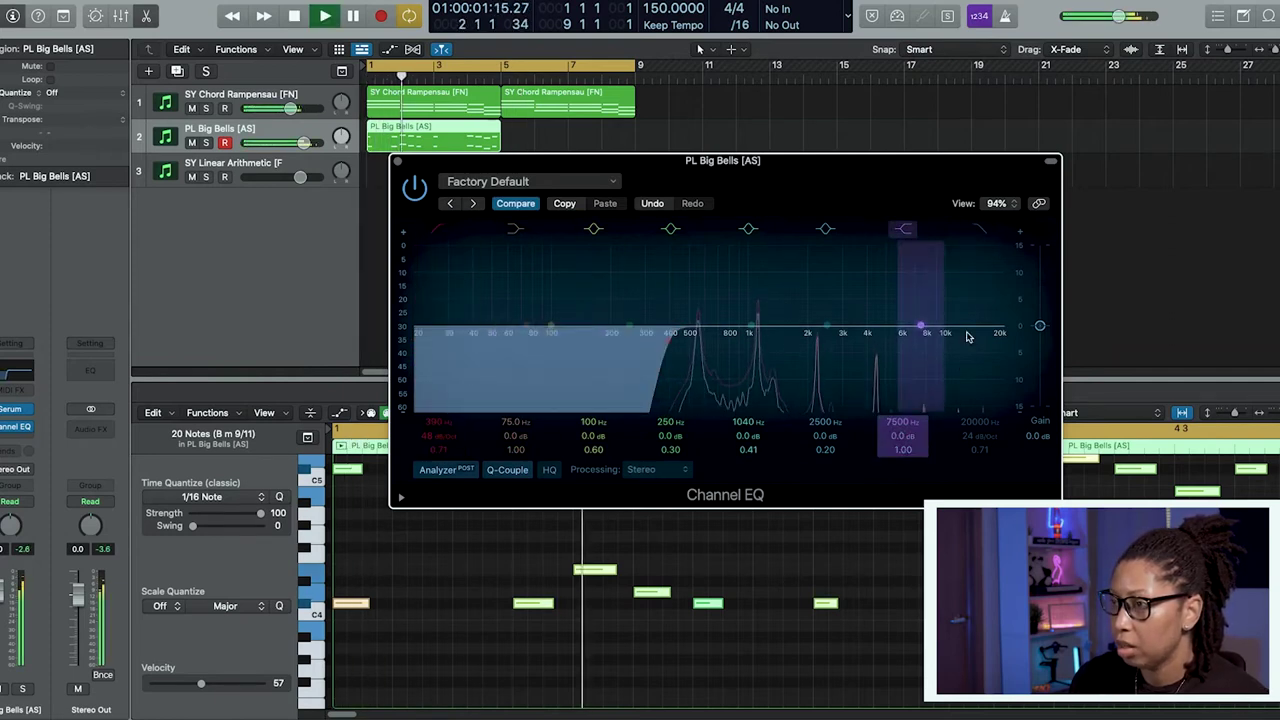
Step: Set the high shelf of the bells' Channel EQ to -5.5 dB at 4520 Hz and close the EQ
left_click_drag(893, 437, 893, 486)
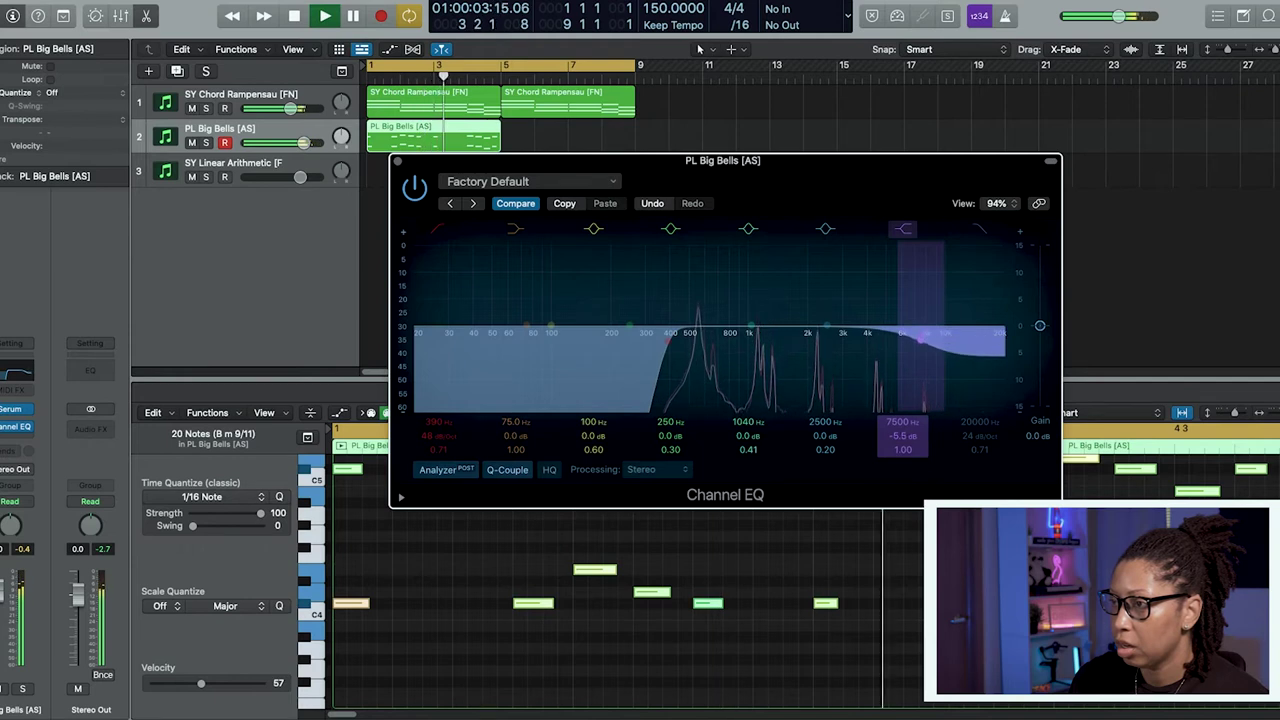
left_click_drag(904, 416, 904, 452)
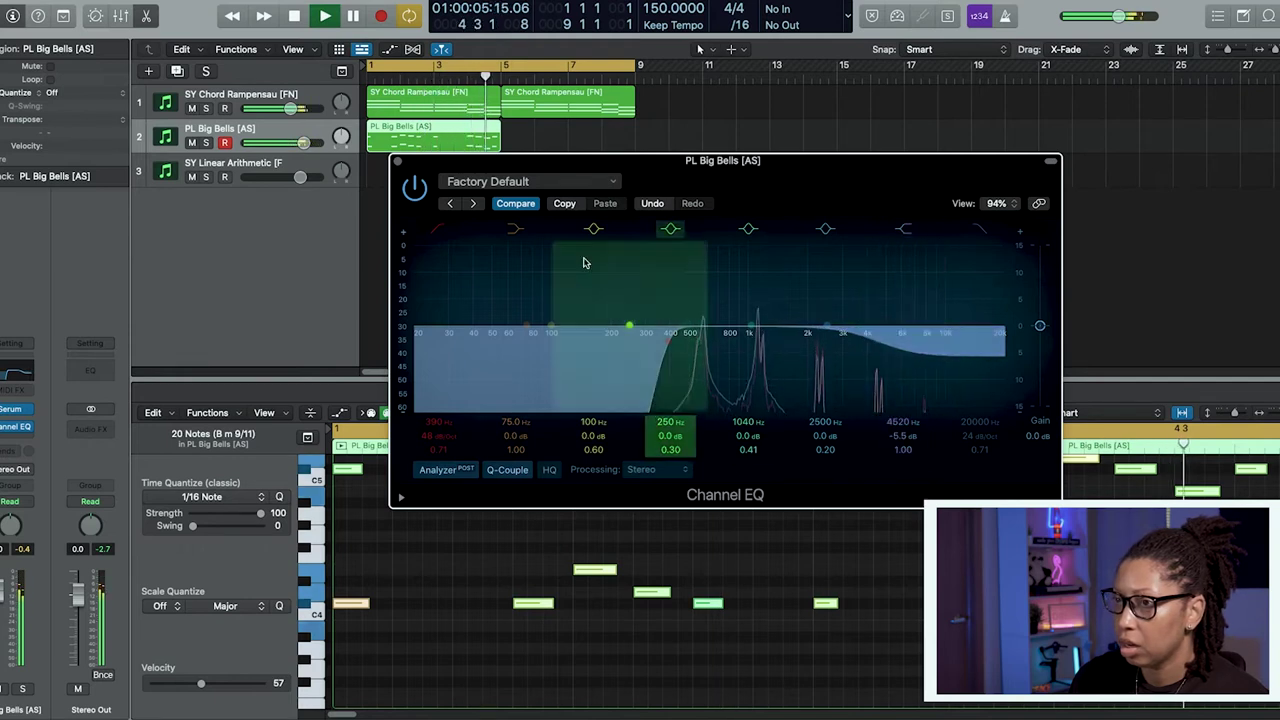
left_click(399, 162)
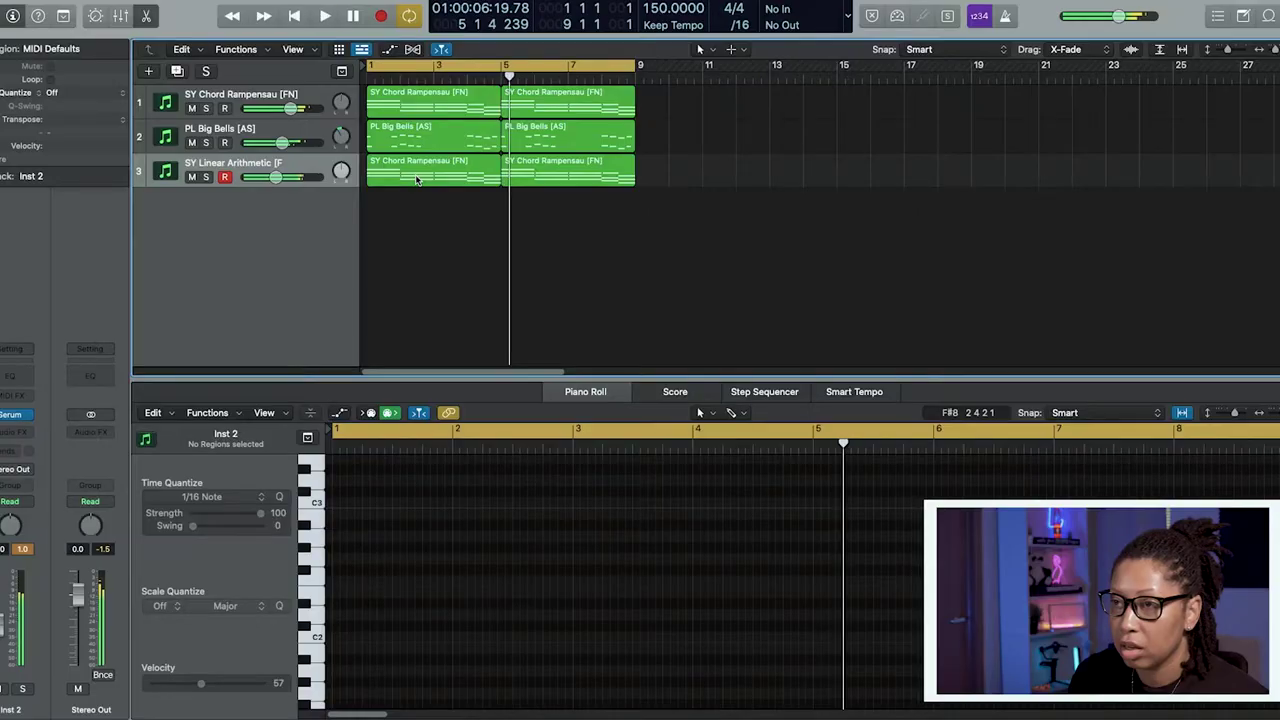
Step: Select both chord regions on the third track and transpose all their notes up one octave
left_click(417, 180)
left_click_drag(591, 222, 466, 165)
left_click(543, 665)
key("super+a")
key("alt+shift+Up")
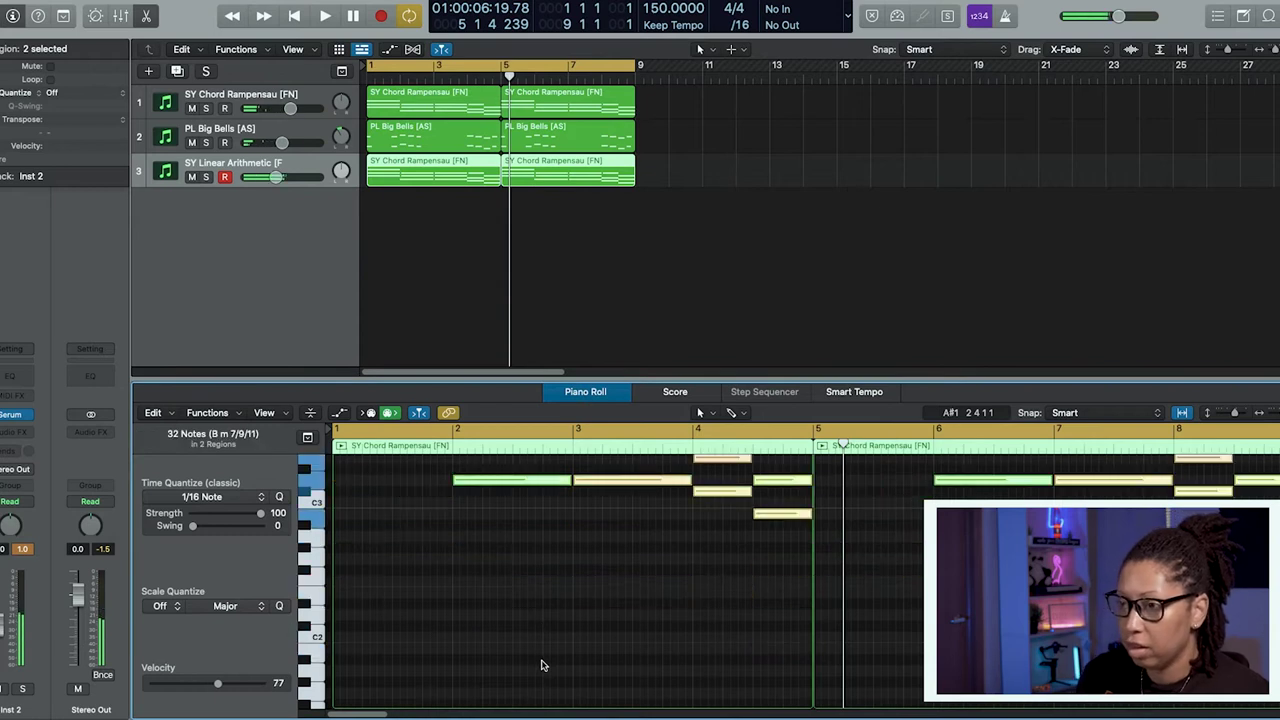
Step: Play the loop and toggle solo on the third track to compare its chords with the other parts
key("space")
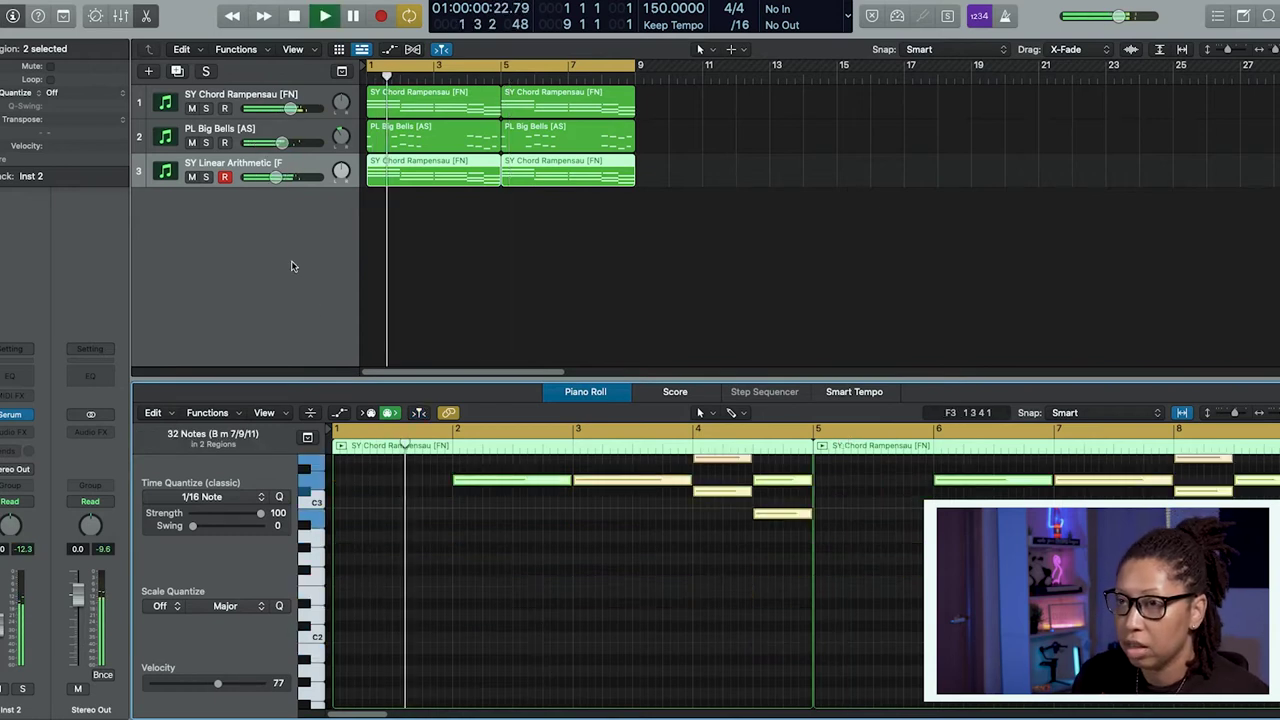
left_click(206, 177)
left_click(206, 177)
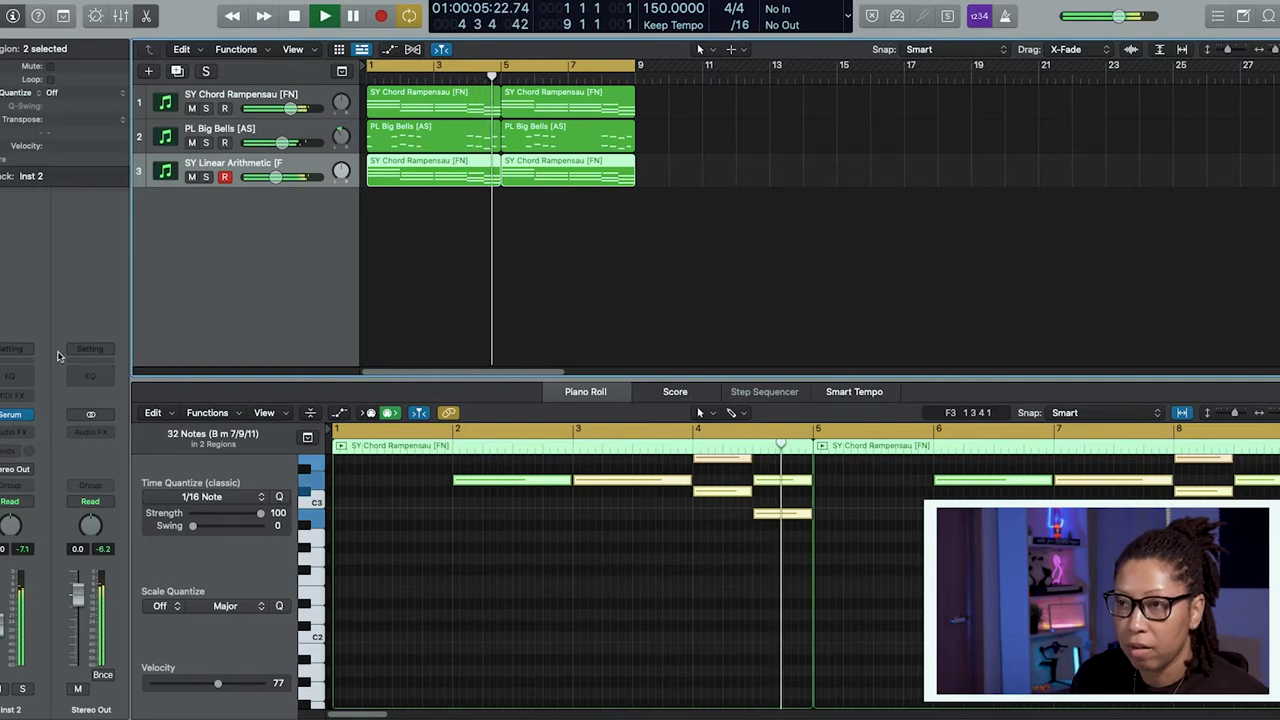
key("s")
Step: Try the PD Post Rock Pad 2 [SW] preset in the third track's Serum and play the loop
key("v")
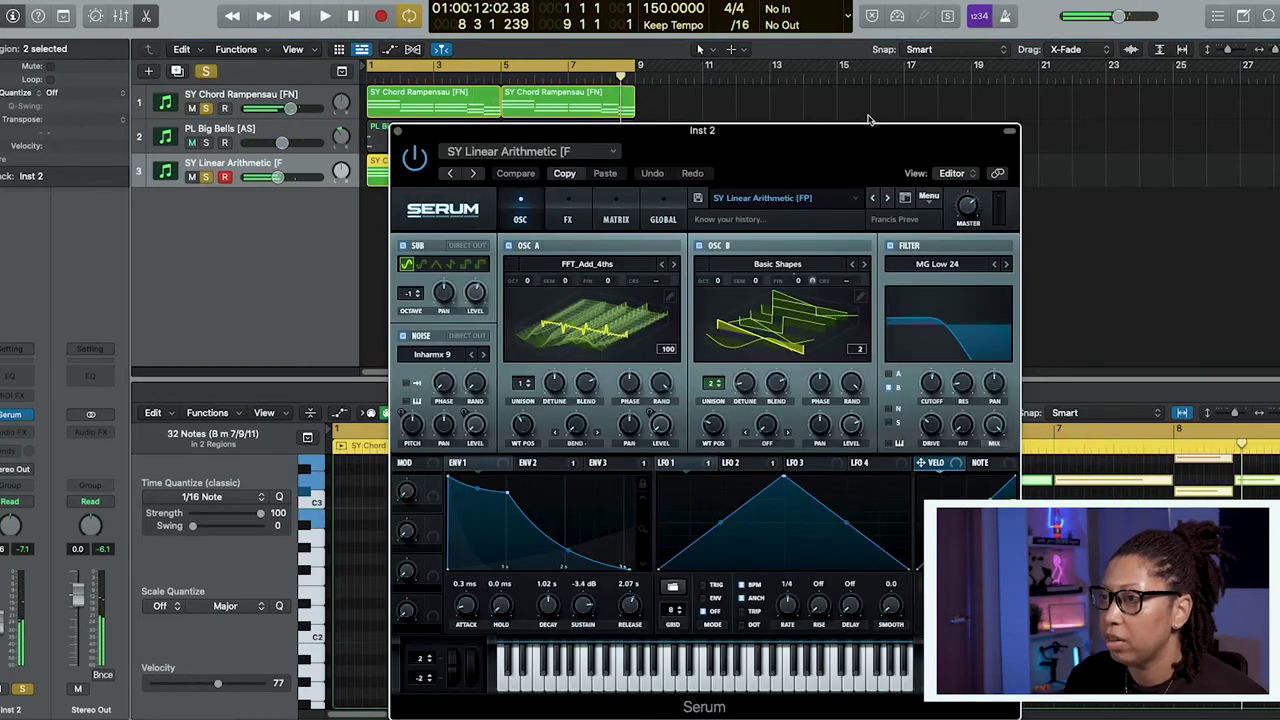
left_click(887, 198)
left_click(829, 200)
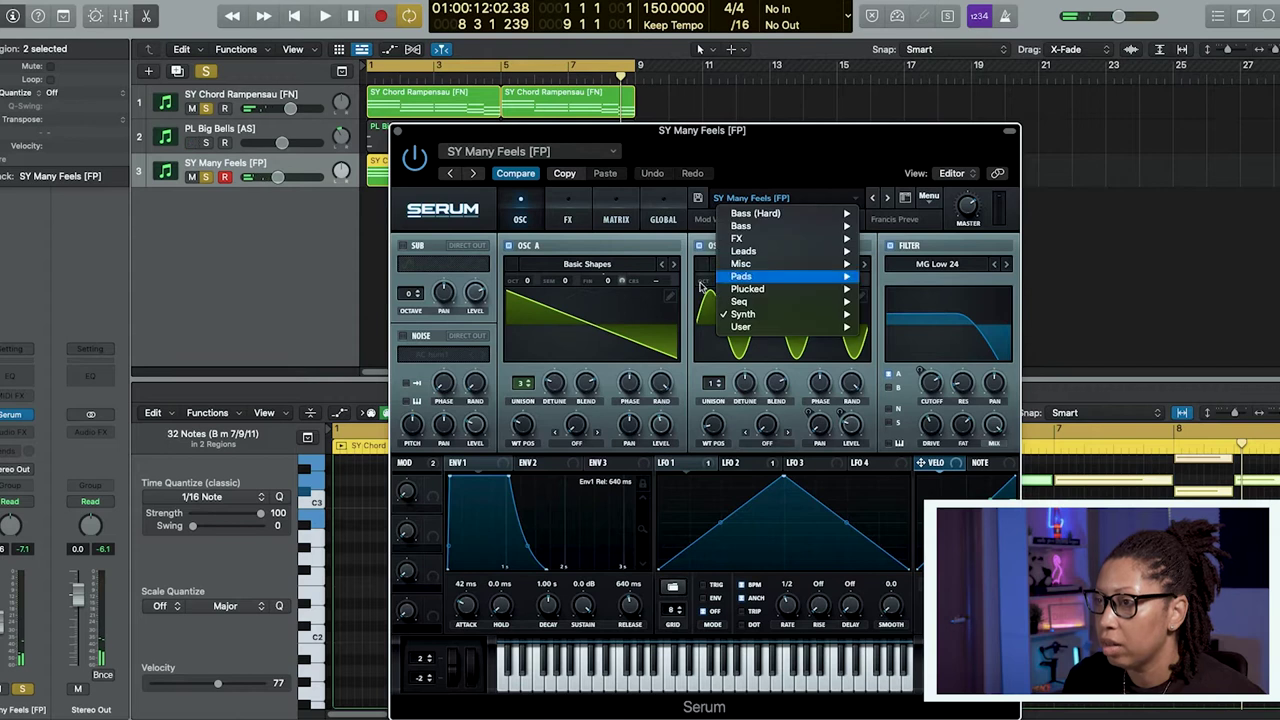
mouse_move(845, 277)
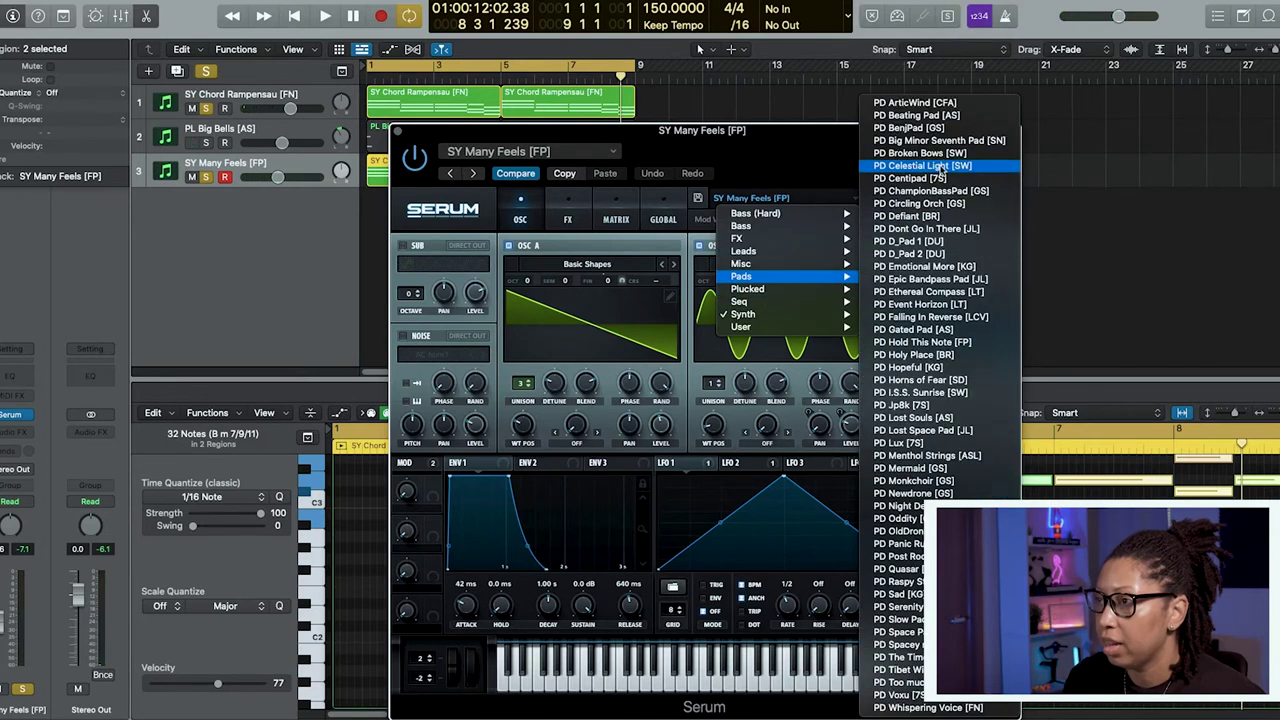
left_click(897, 557)
key("space")
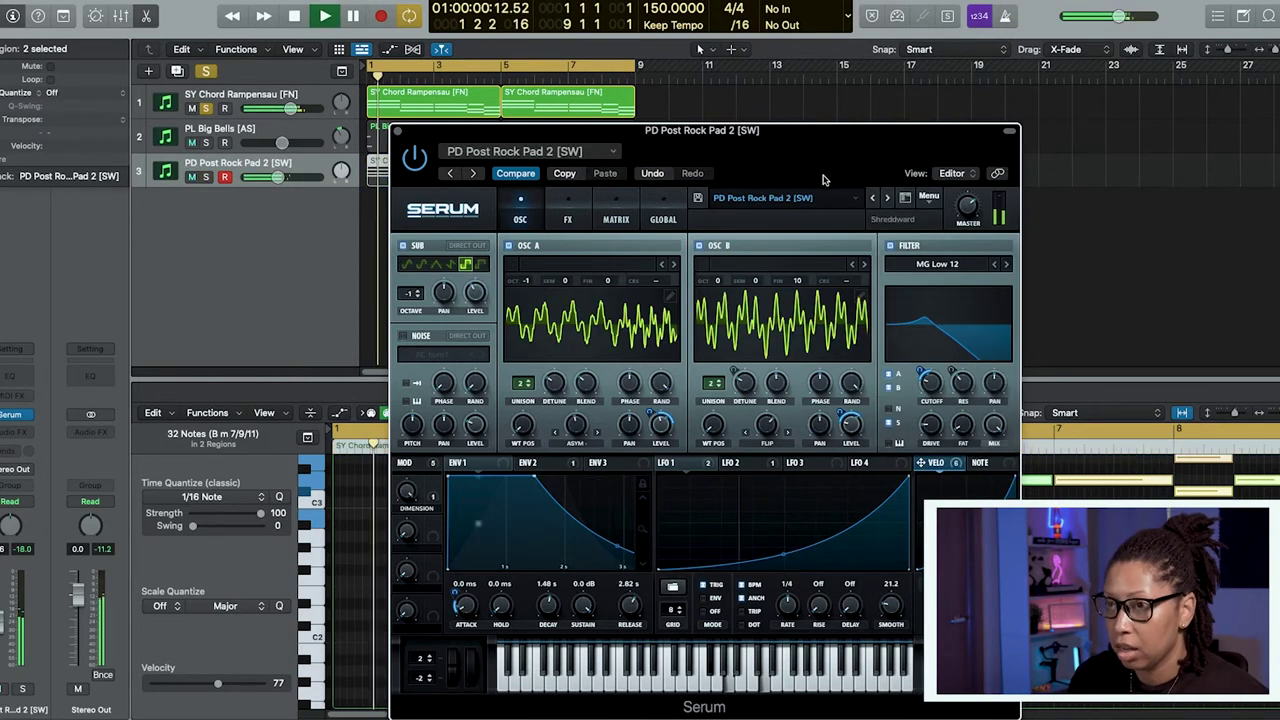
Step: Load the PD Serenity [BR] pad on the third track, audition it soloed, then close Serum and turn solo off
key("space")
key("s")
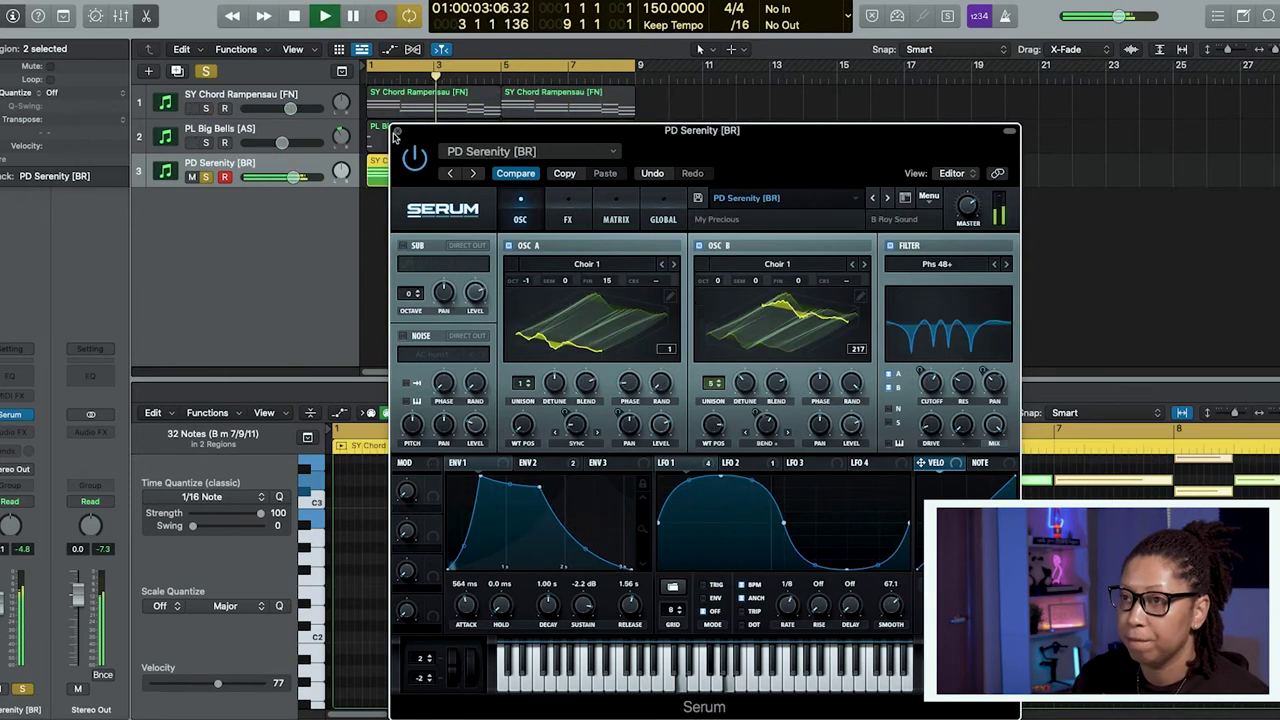
left_click(396, 132)
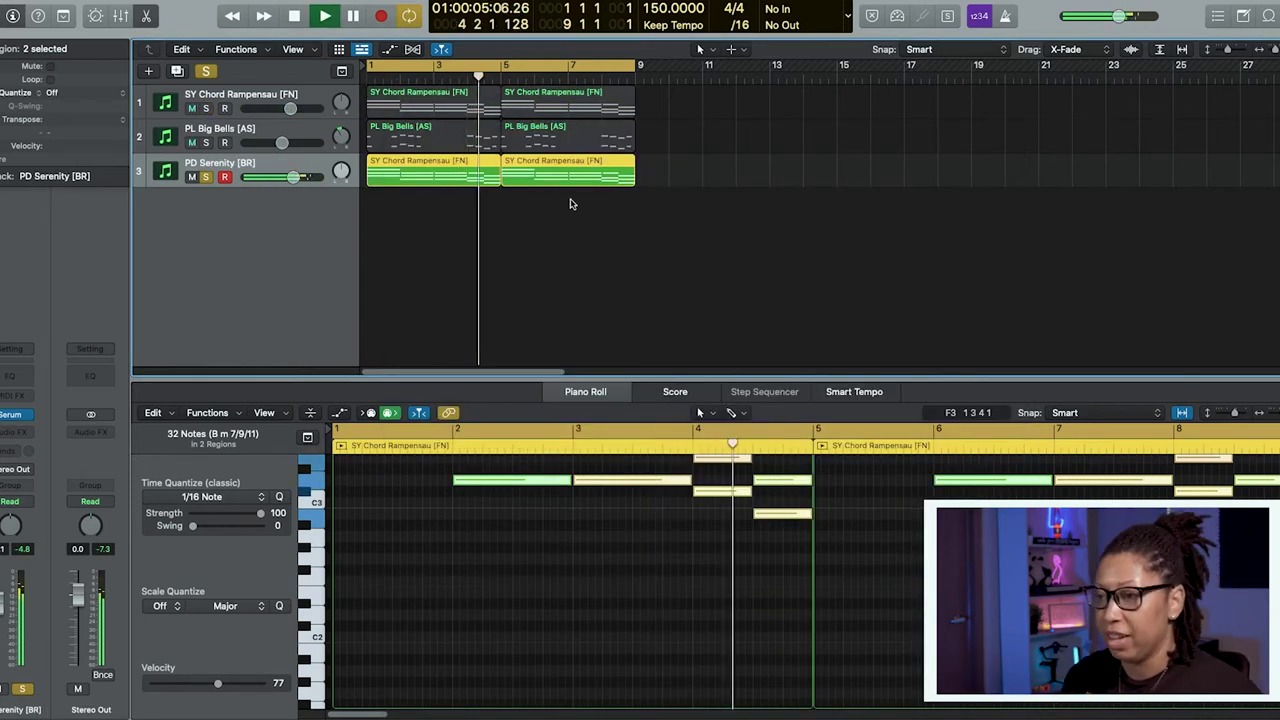
key("s")
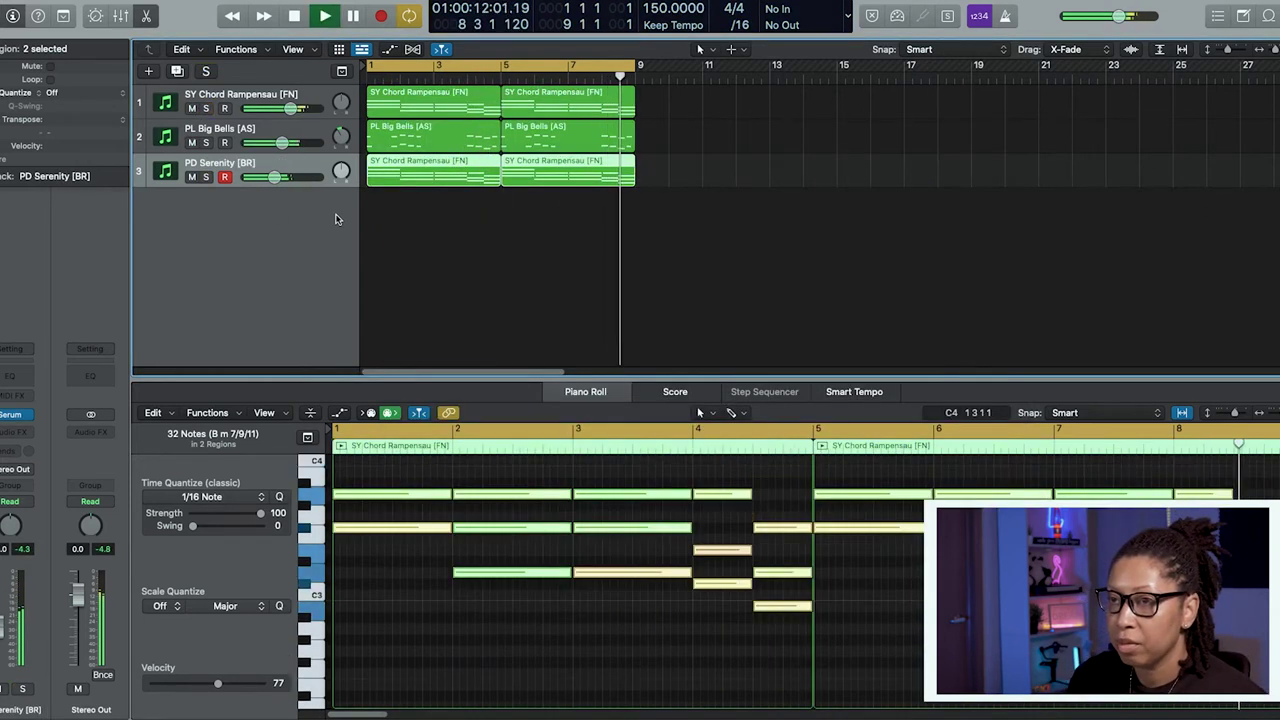
Step: Create a fourth instrument track below PD Serenity and insert Serum as its instrument
double_click(306, 210)
left_click(26, 418)
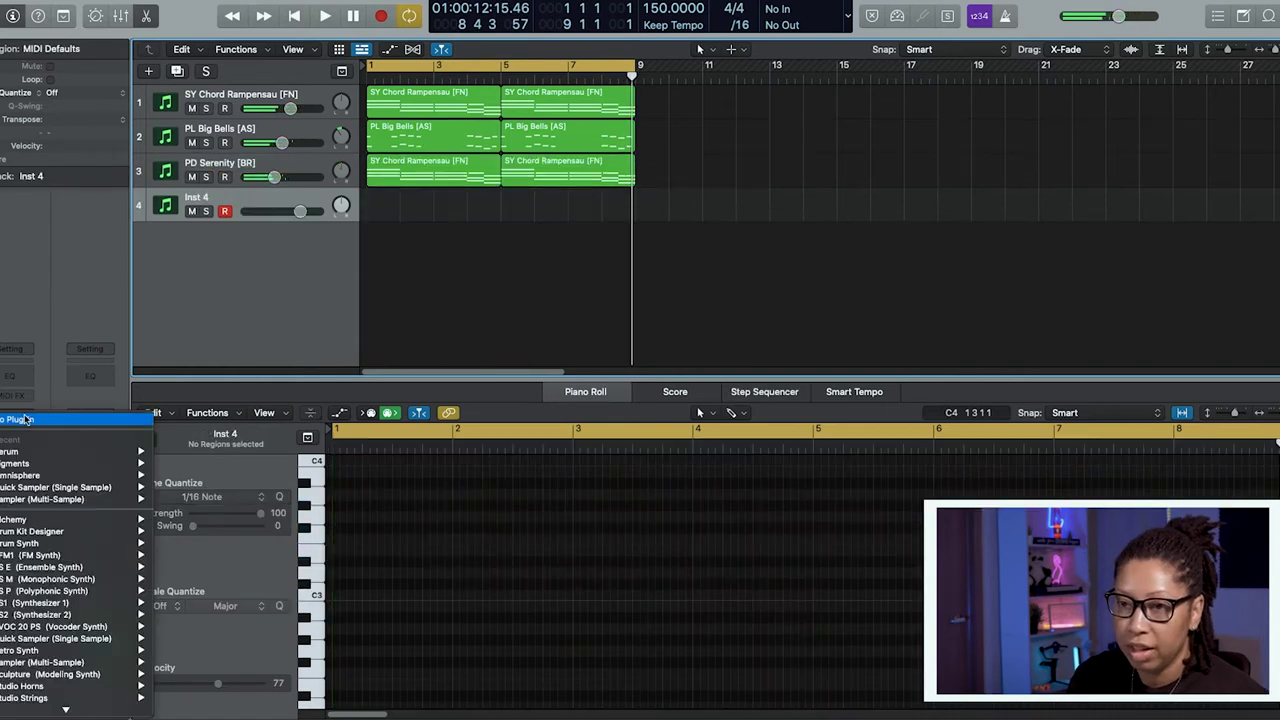
left_click(180, 451)
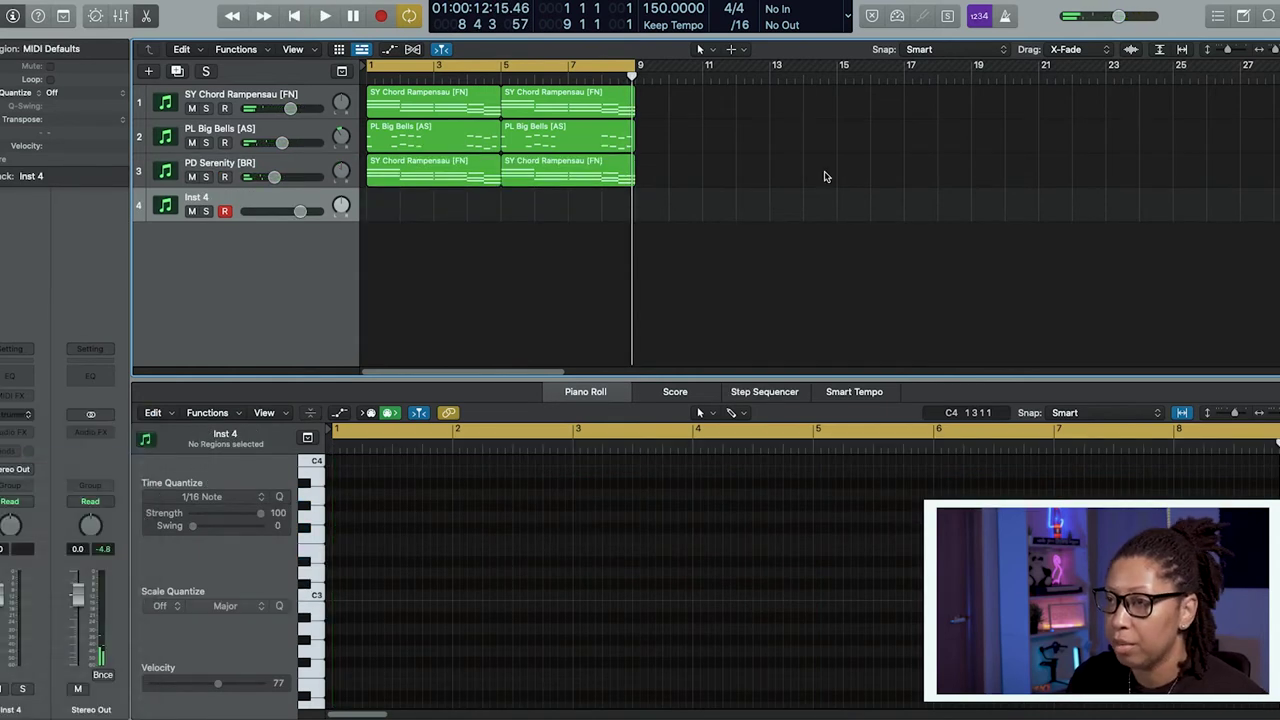
Step: Load the lead preset LD Essence [7S] in the new track's Serum
left_click(834, 201)
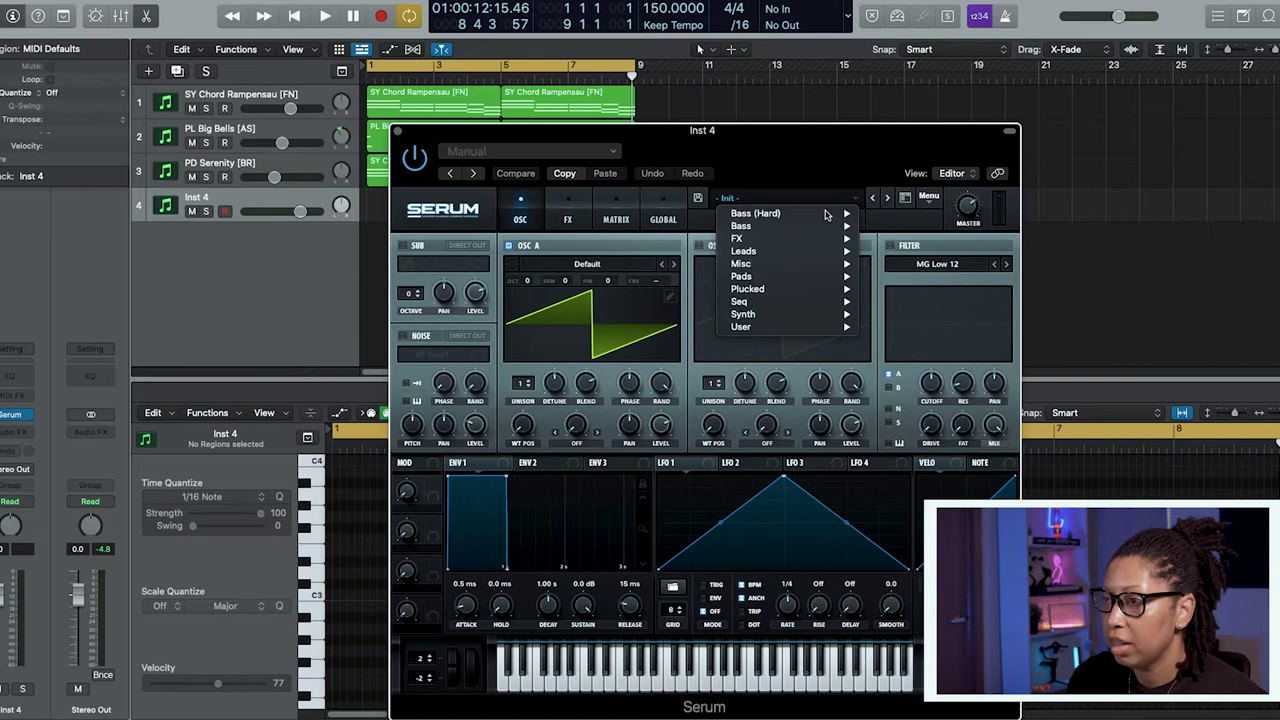
mouse_move(760, 251)
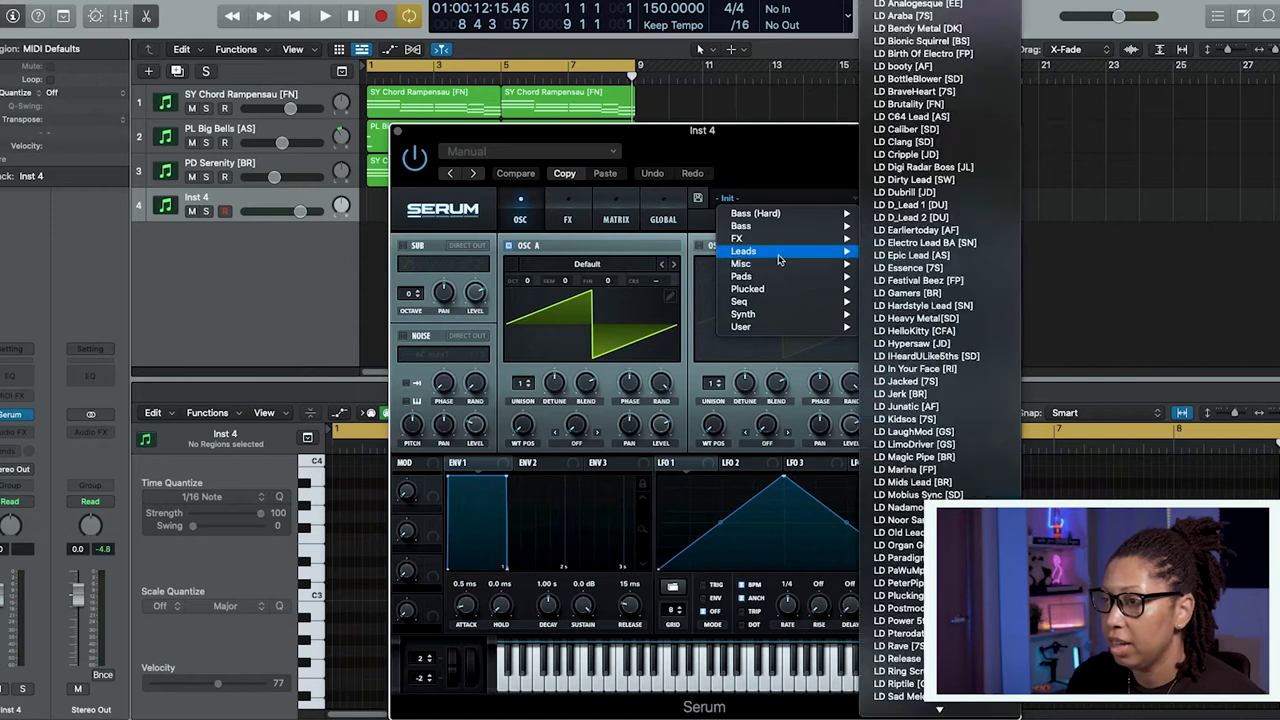
left_click(938, 214)
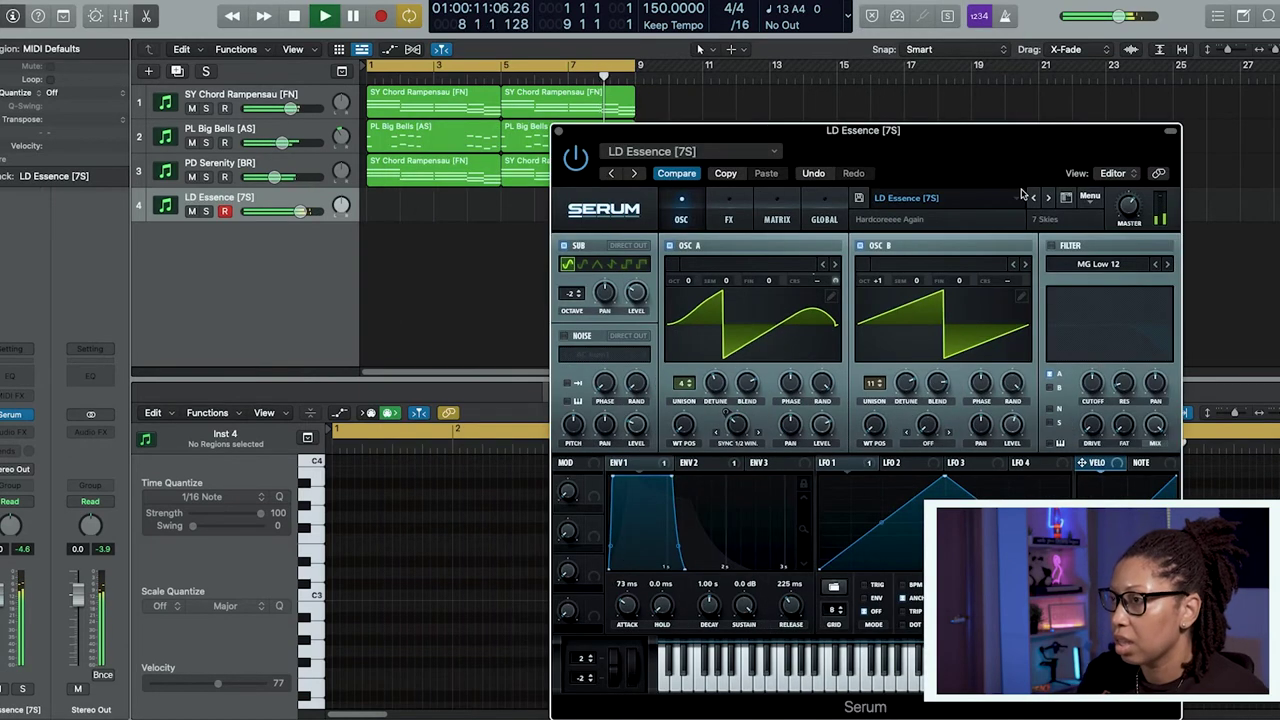
Step: Stop playback and try the LD Epic Lead [AS] and LD Jerk [BR] presets in the fourth track's Serum
key("space")
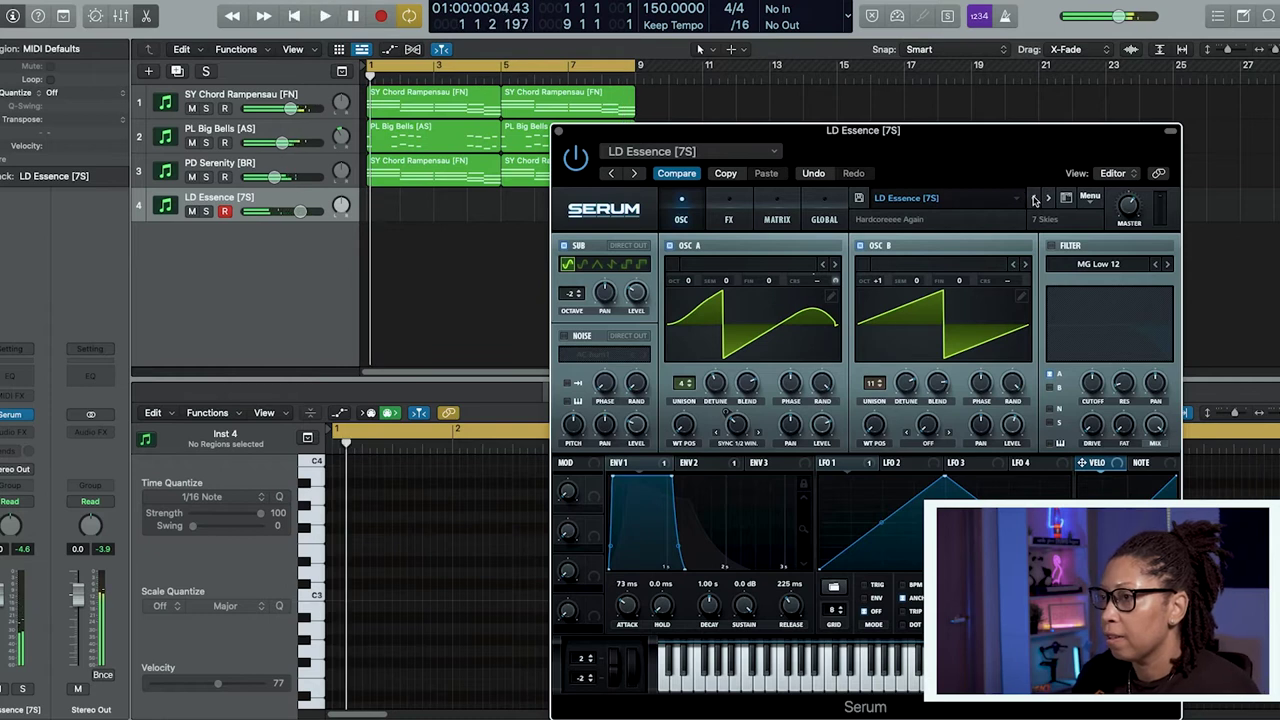
left_click(1035, 198)
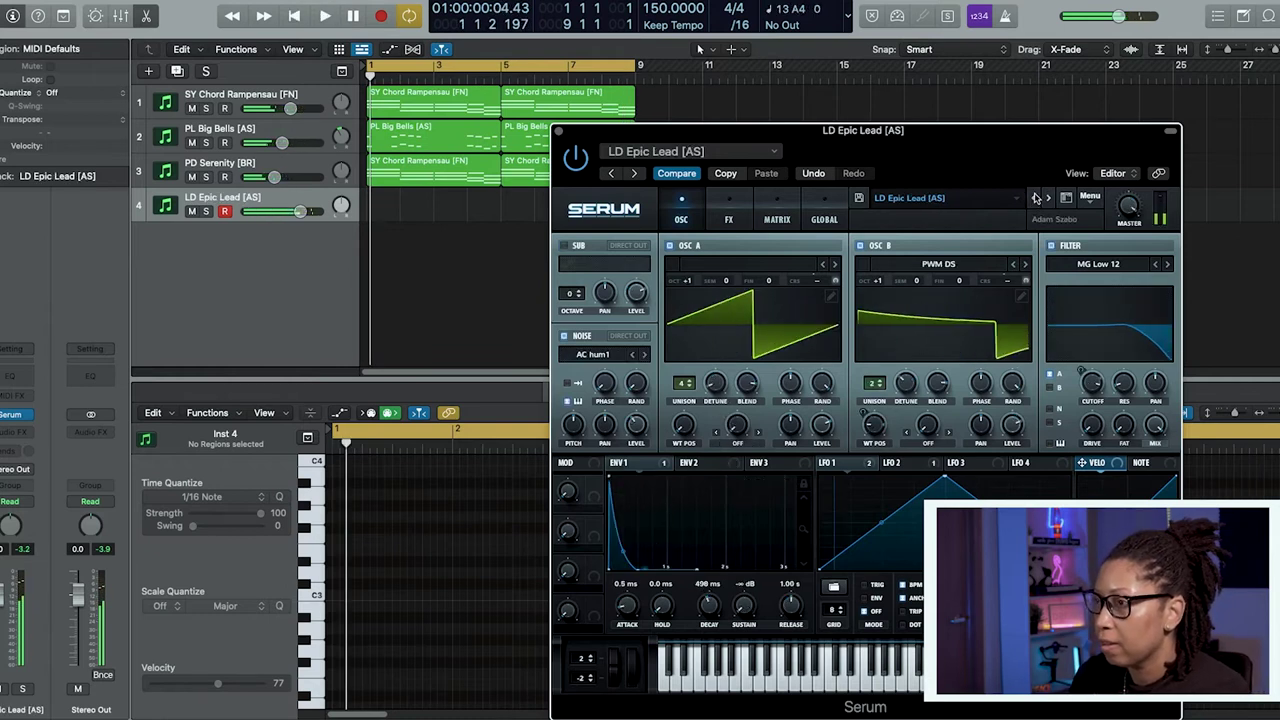
left_click(1036, 198)
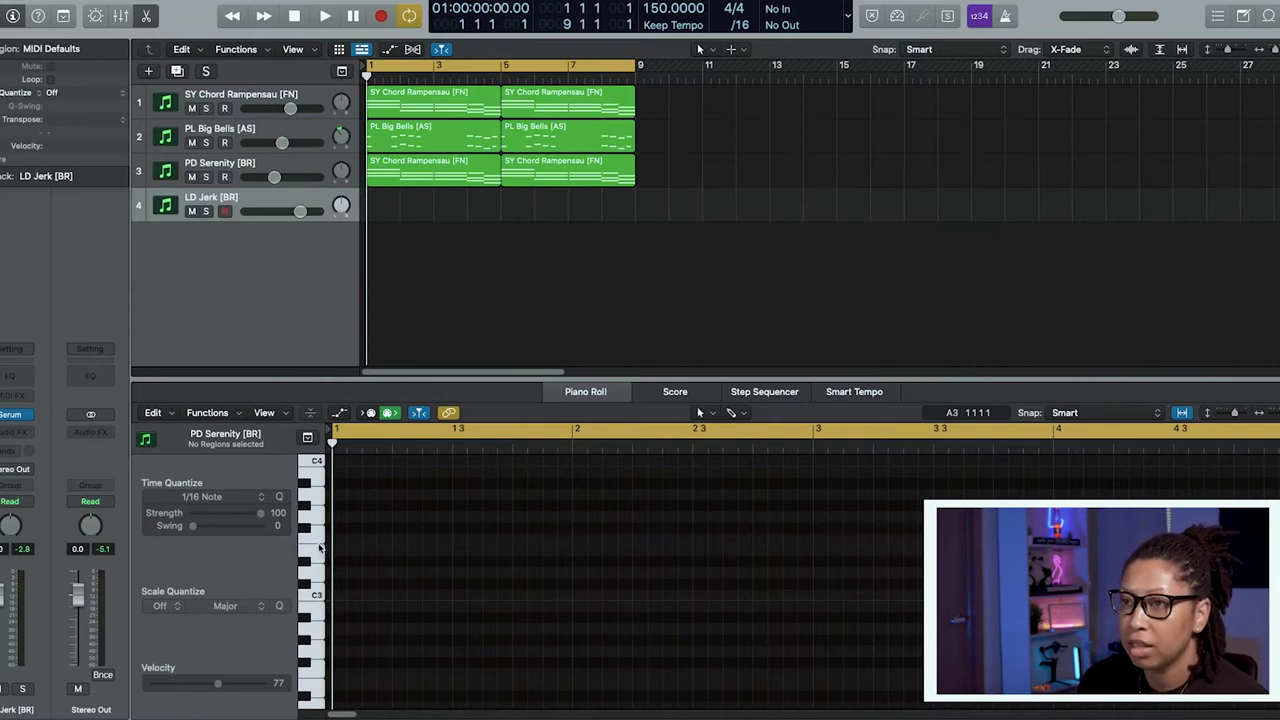
Step: Look at the second PL Big Bells region, play the loop, and record a lead melody on the fourth track with LD Mids Lead [BR]
left_click(541, 132)
left_click(762, 240)
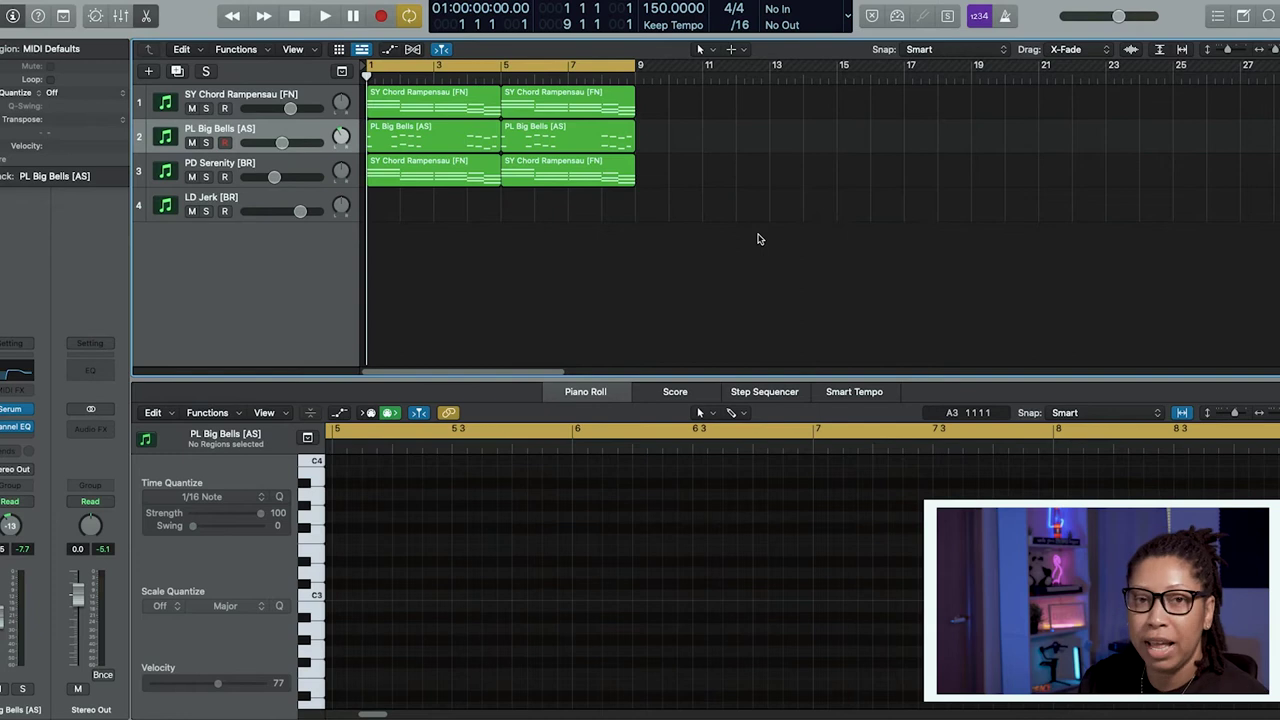
key("space")
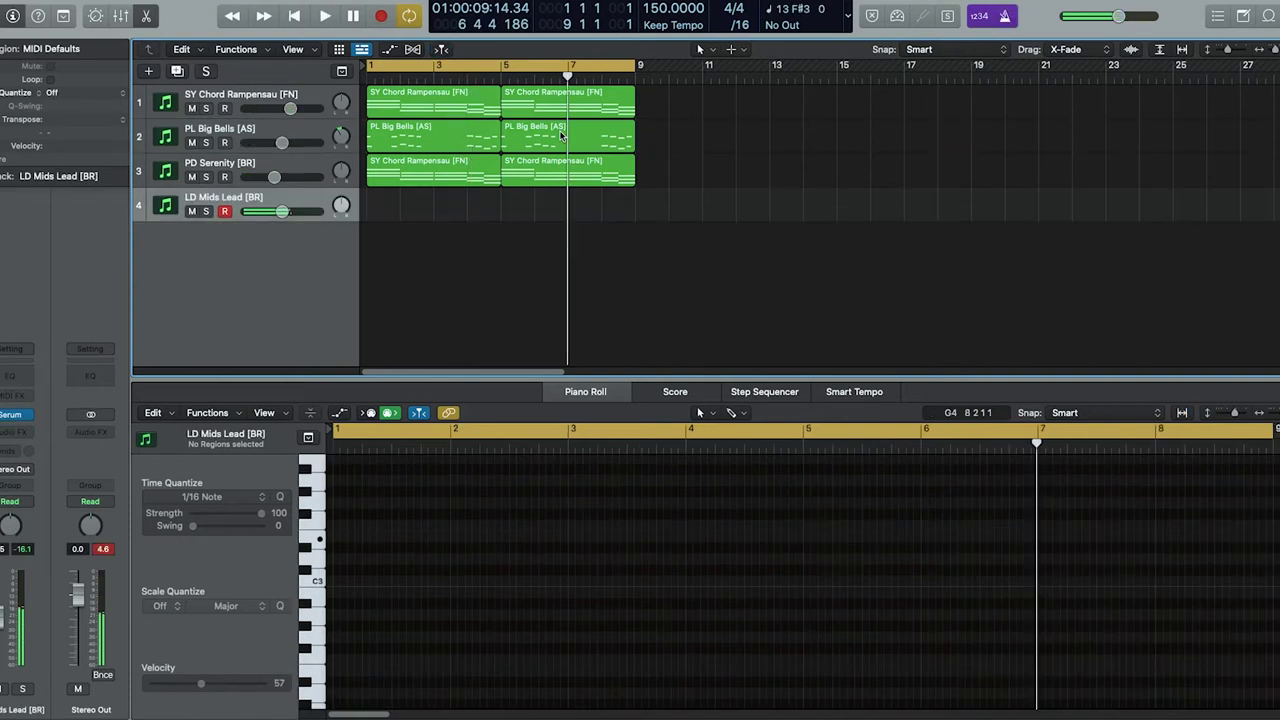
key("r")
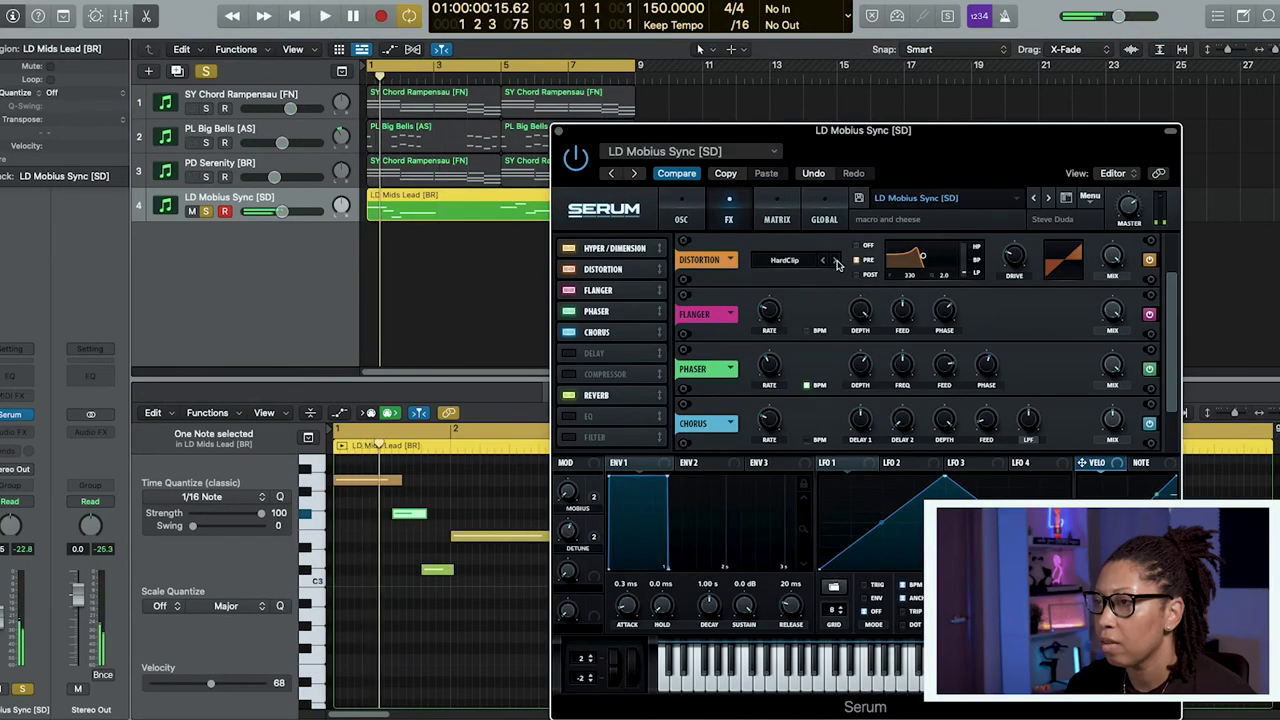
Step: Set the distortion type in the lead's LD Mobius Sync [SD] Serum effects to Lin.Fold and adjust its drive
left_click(837, 260)
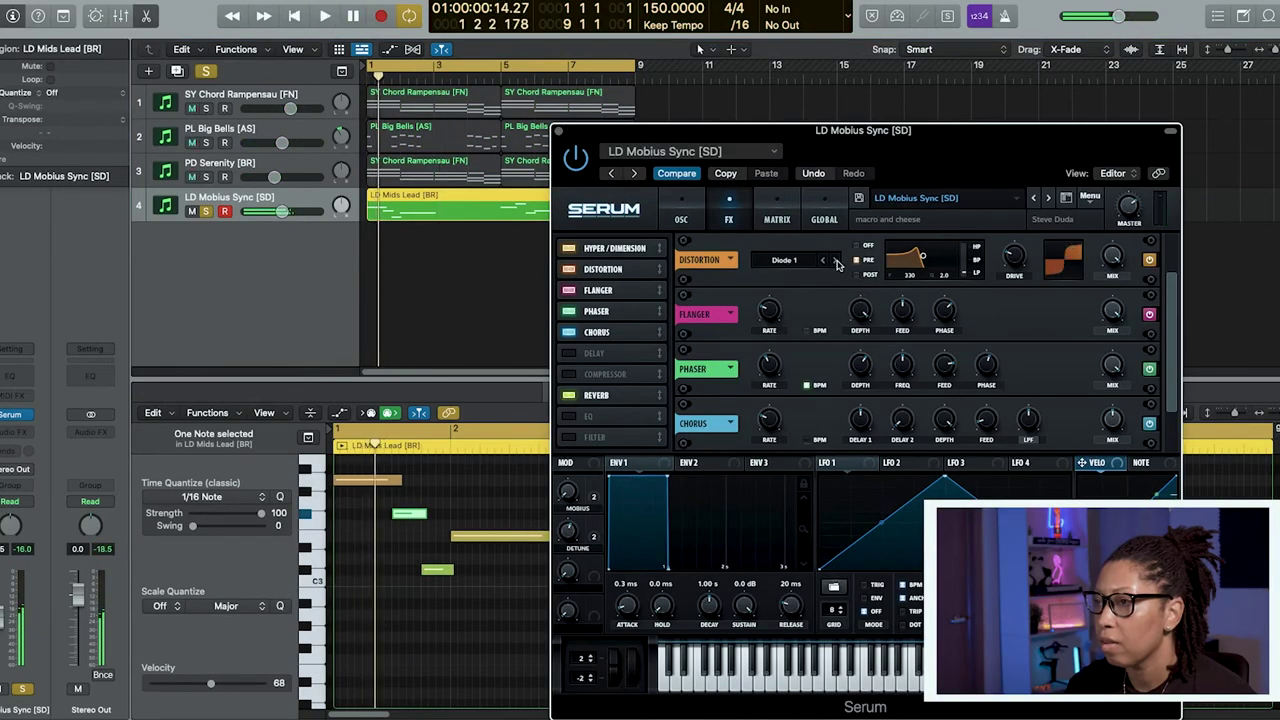
left_click(837, 260)
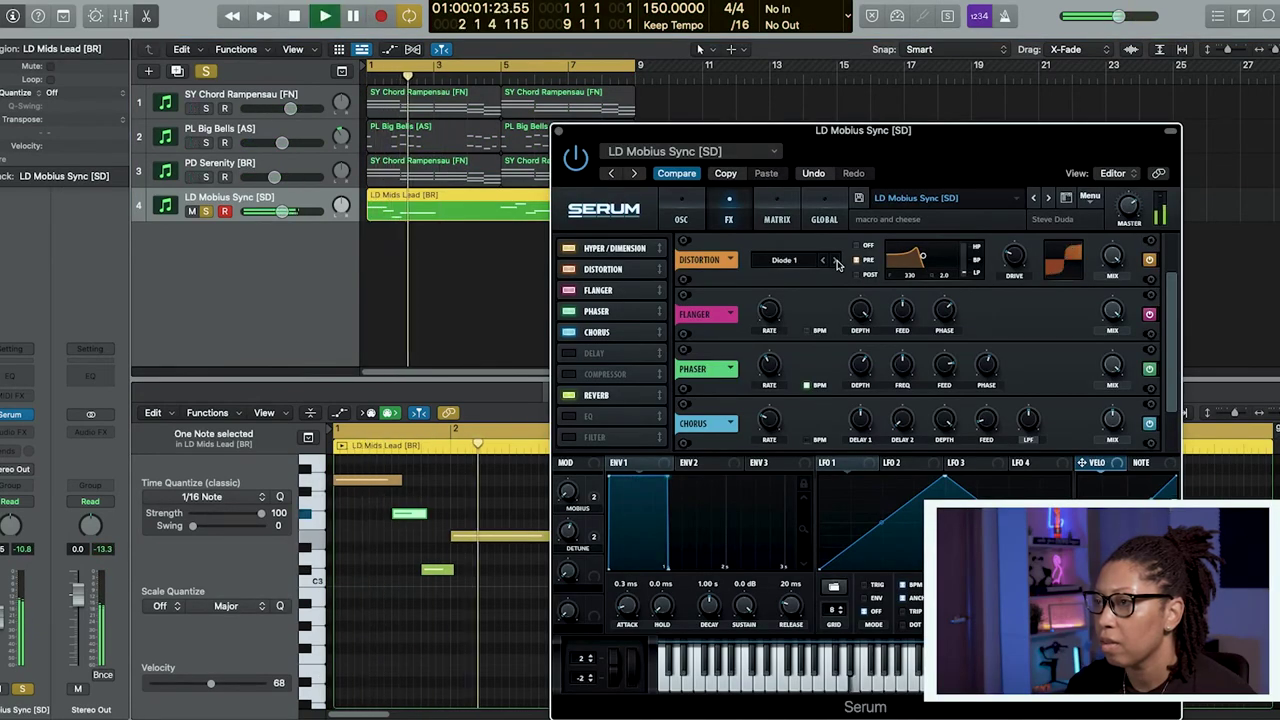
left_click(837, 260)
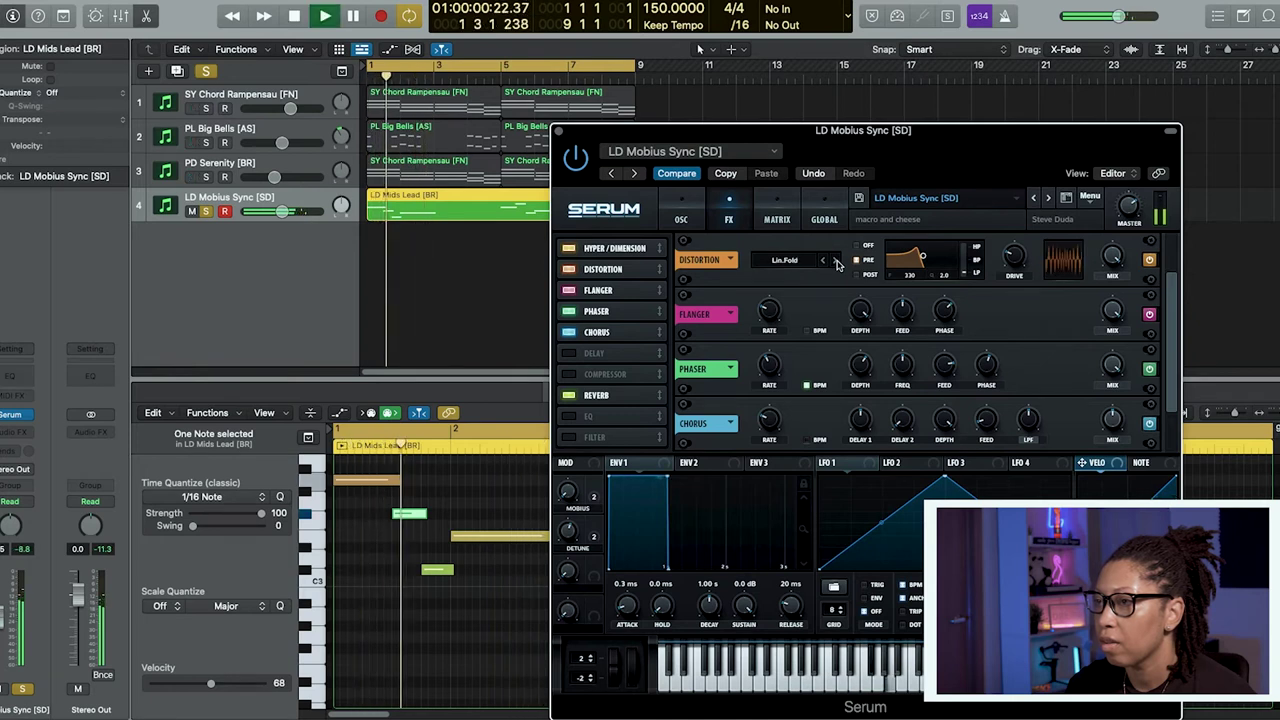
left_click_drag(1013, 258, 1011, 268)
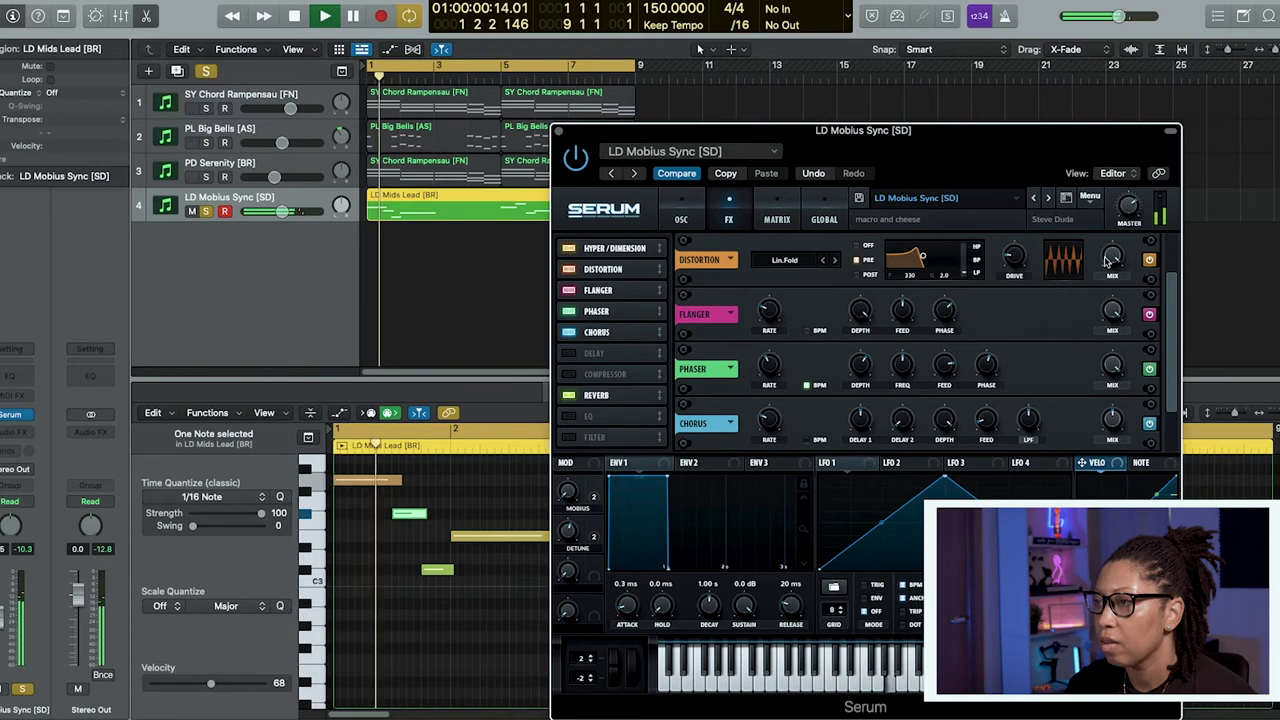
Step: Switch the lead track's Amp Designer preset to Cheap Thrills and toggle the track's solo
key("s")
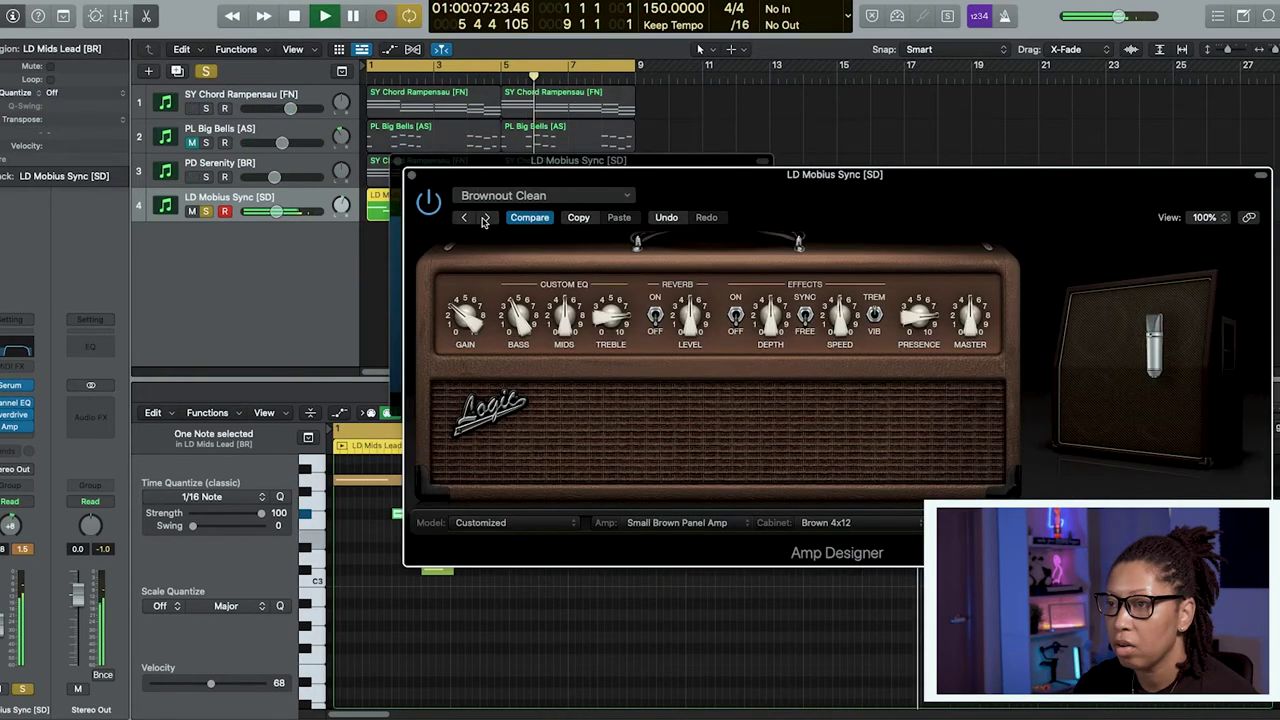
left_click(484, 219)
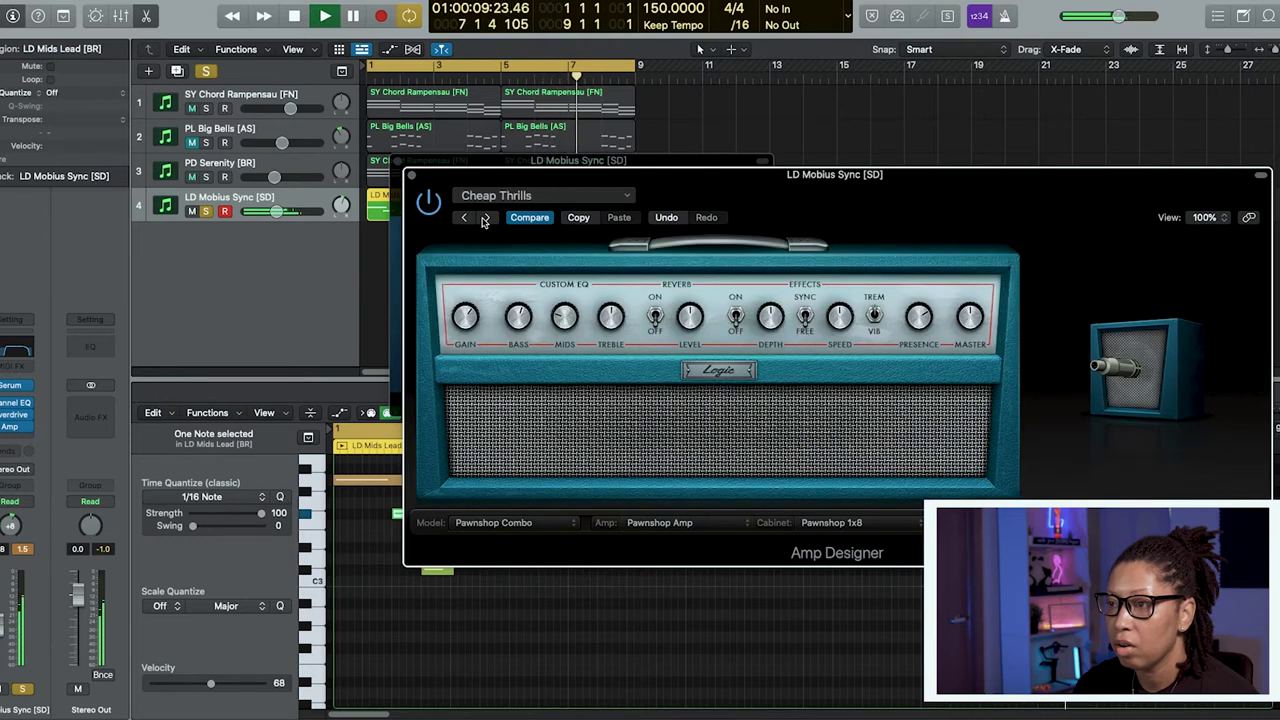
key("s")
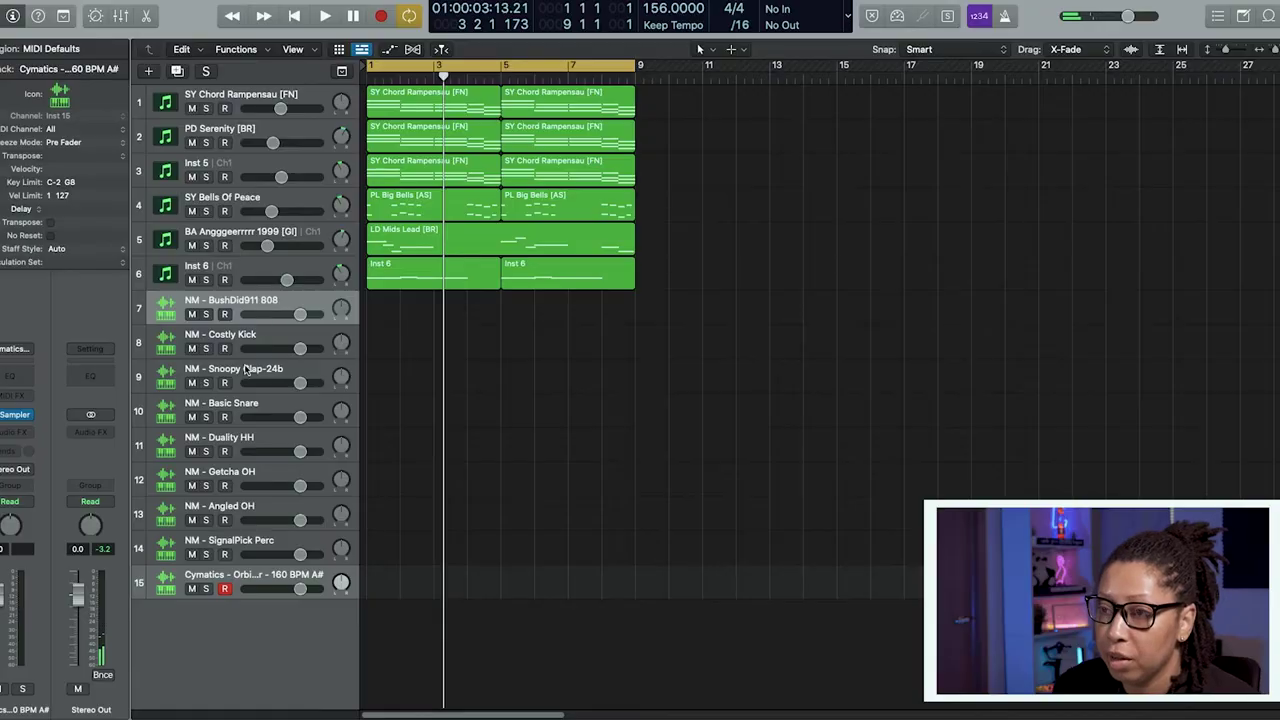
Step: Create a 32-step pattern on the NM - Snoopy Clap-24b track with claps on steps 9 and 25 during playback
left_click(245, 371)
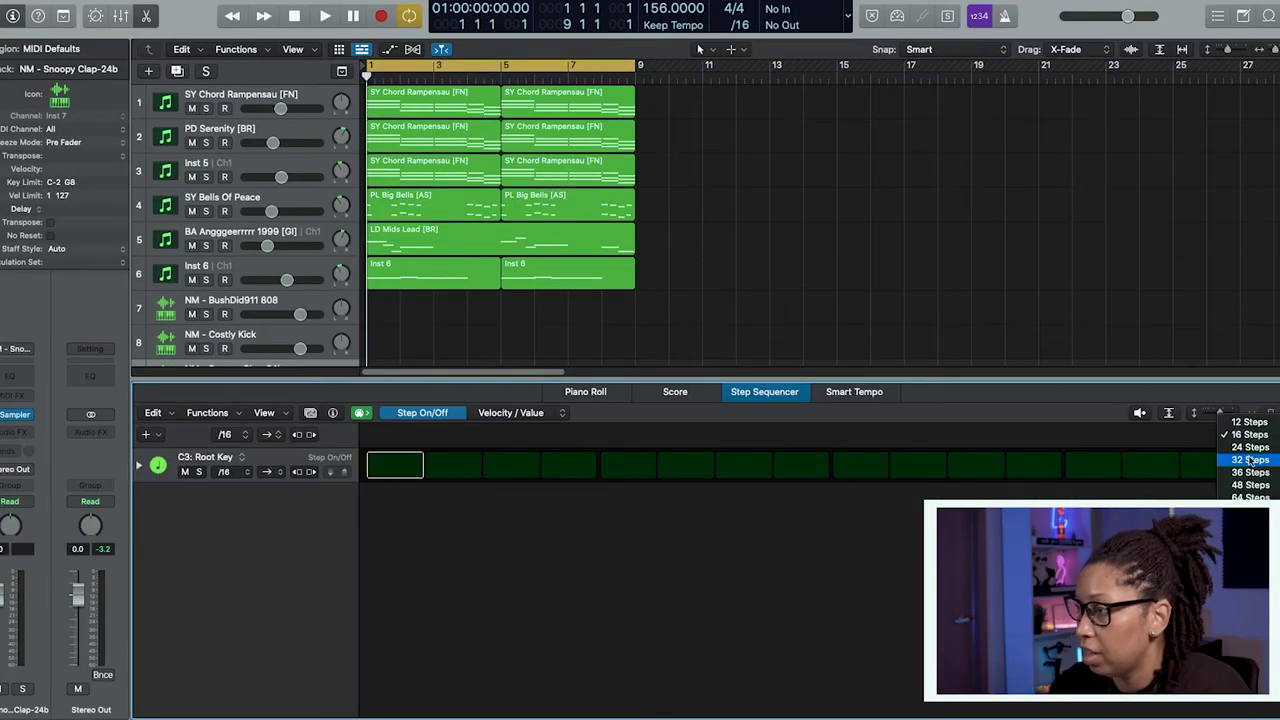
left_click(1250, 459)
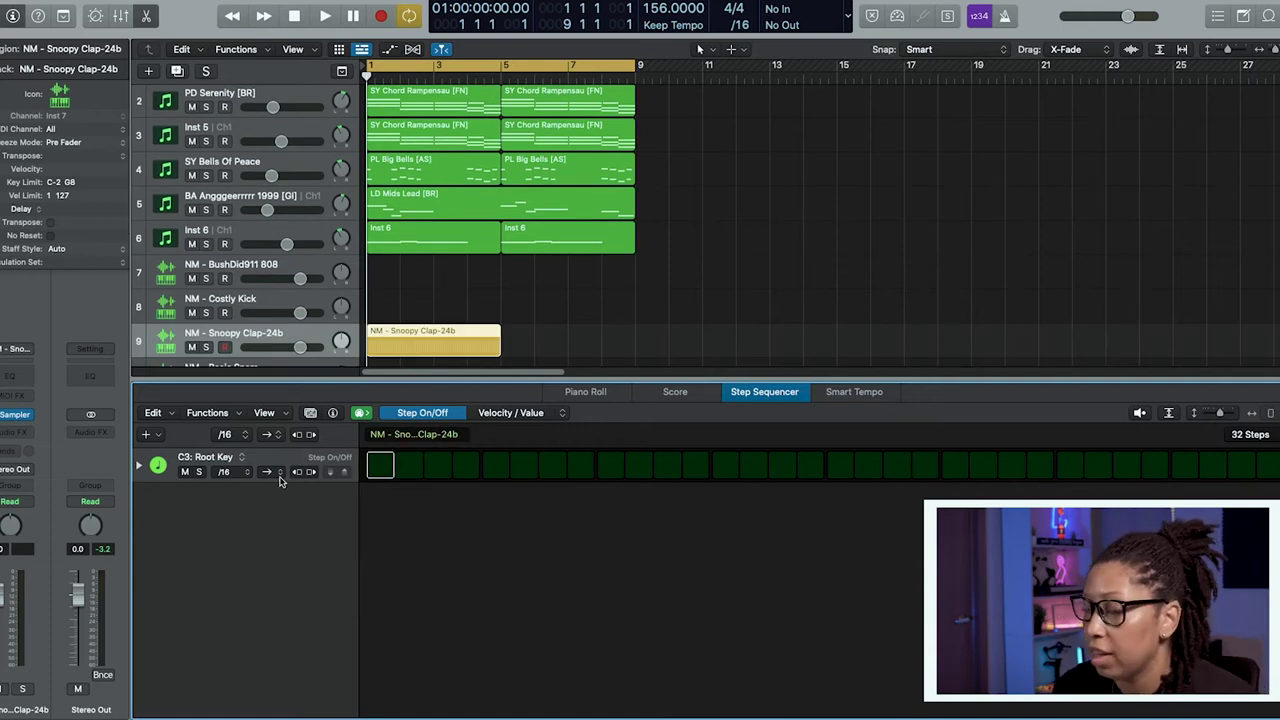
key("space")
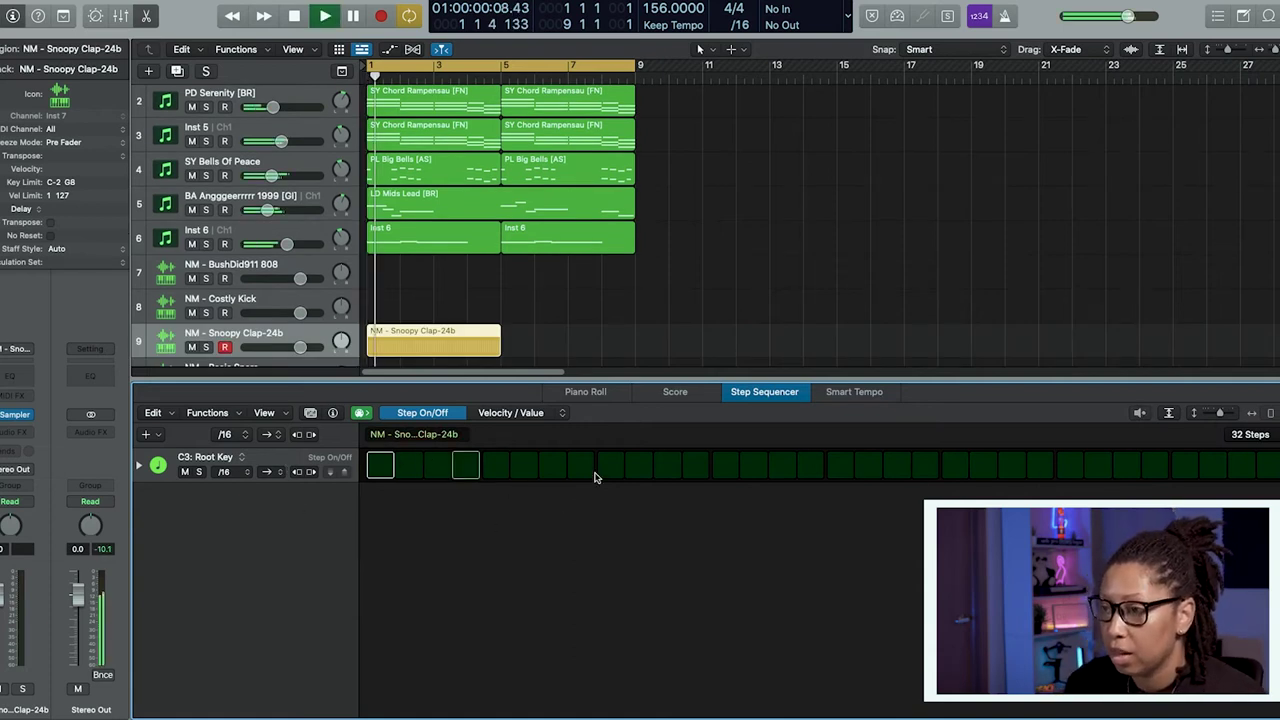
left_click(611, 465)
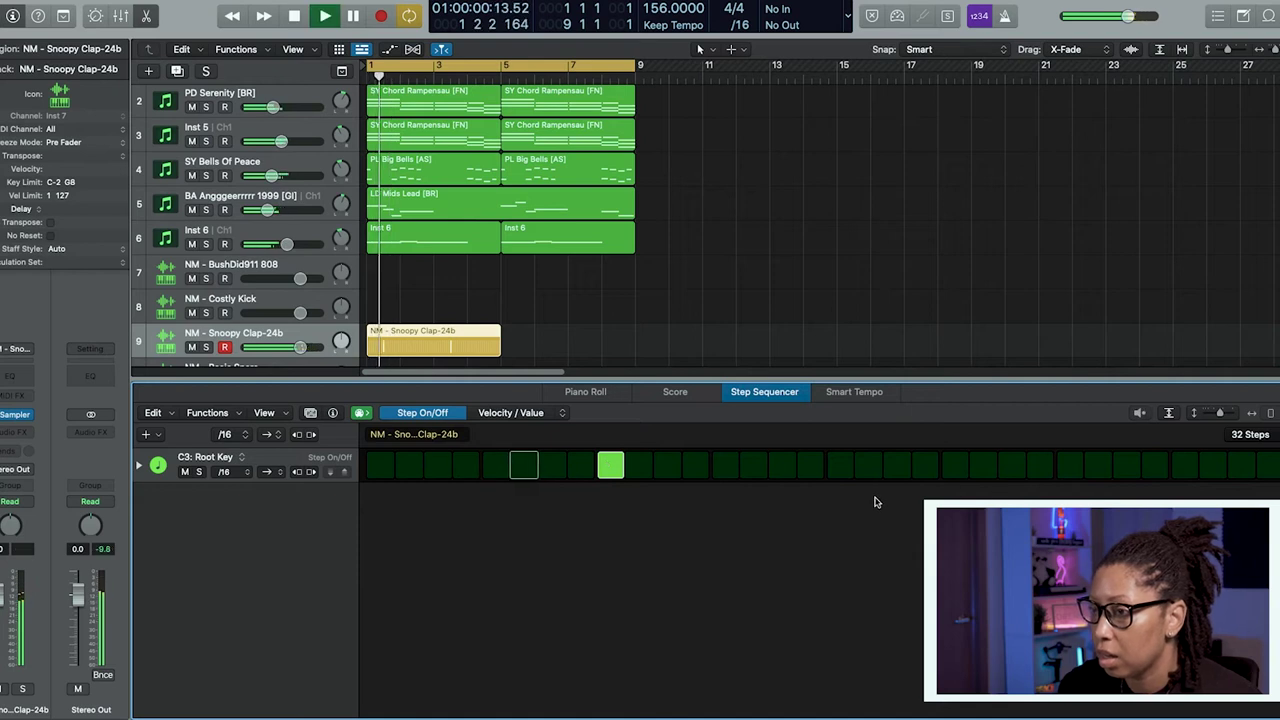
left_click(1069, 465)
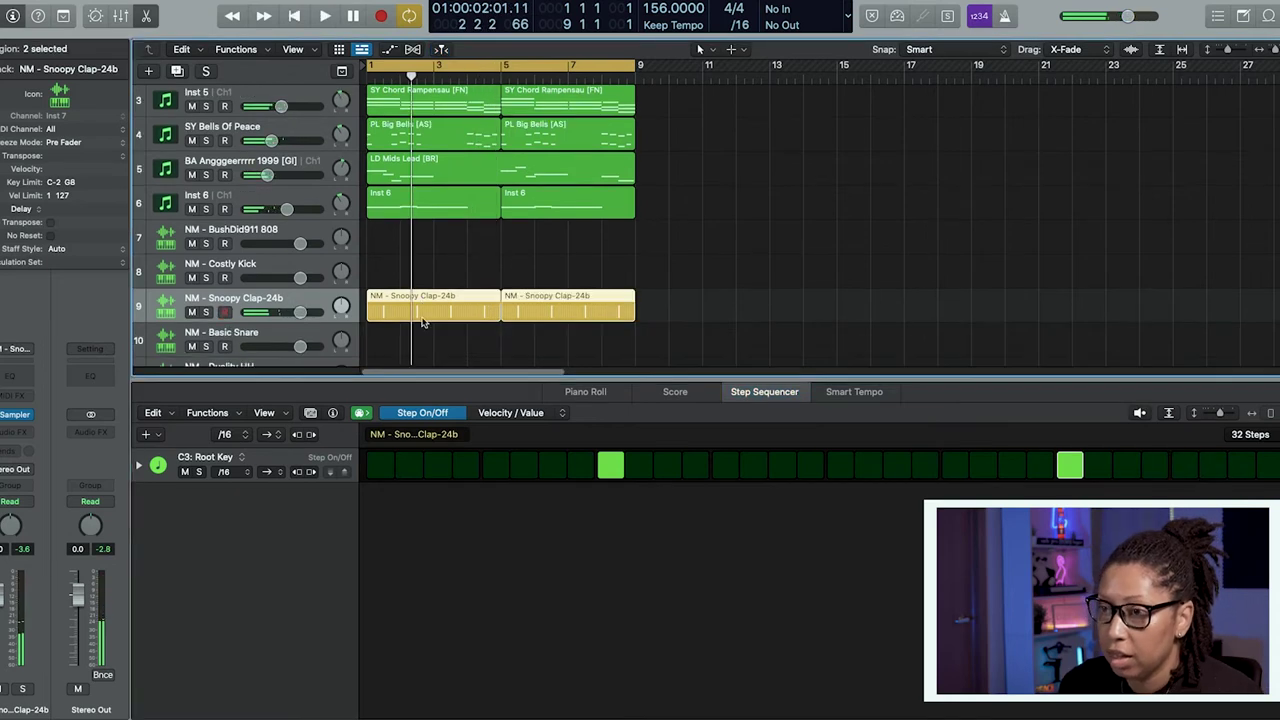
Step: Copy both Snoopy Clap pattern regions onto the NM - Basic Snare track and play from the start
left_click_drag(422, 321, 310, 330)
key("Return")
key("space")
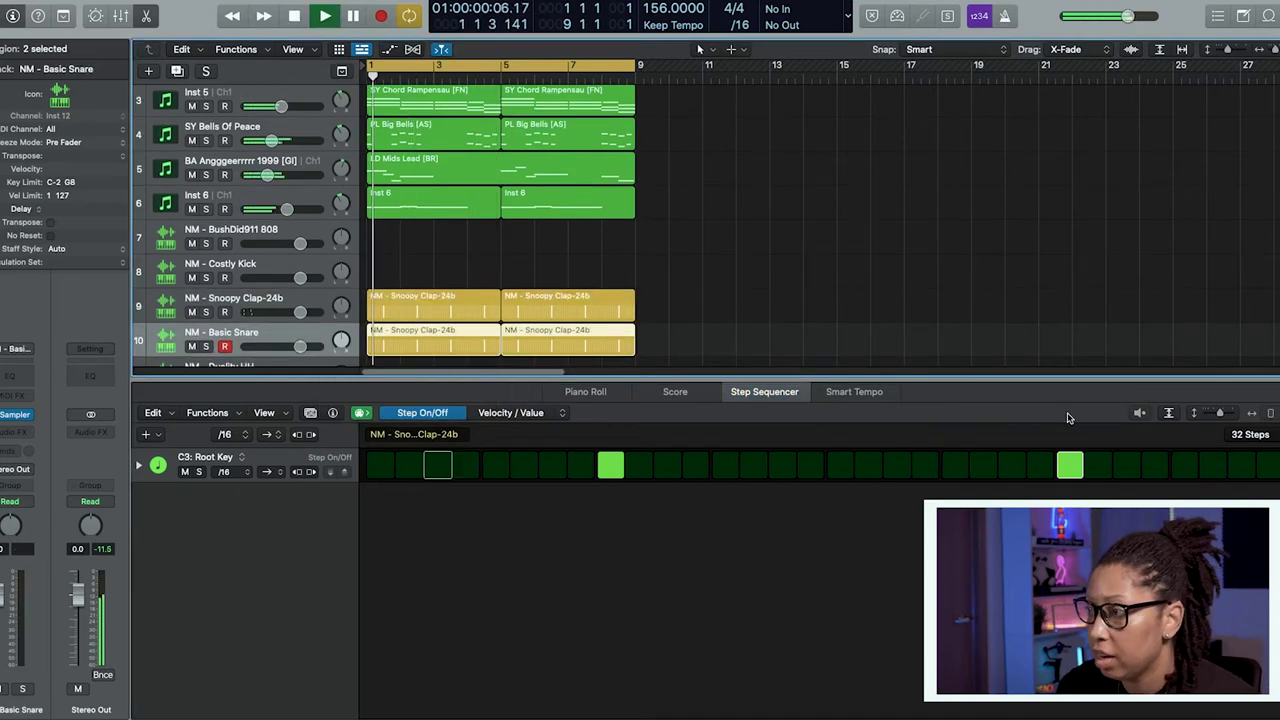
Step: Place a single hit on step 19 of the 32-step NM - SignalPick Perc pattern and repeat the region once
left_click(866, 467)
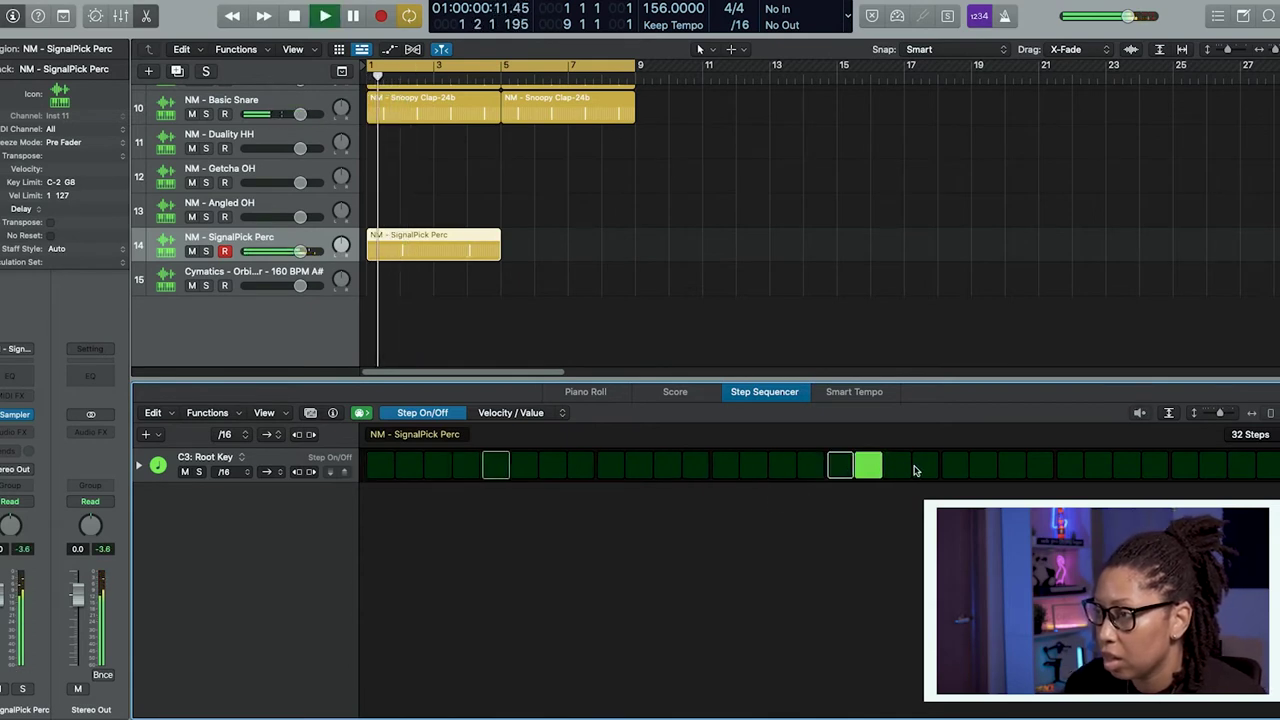
left_click(897, 465)
left_click(868, 465)
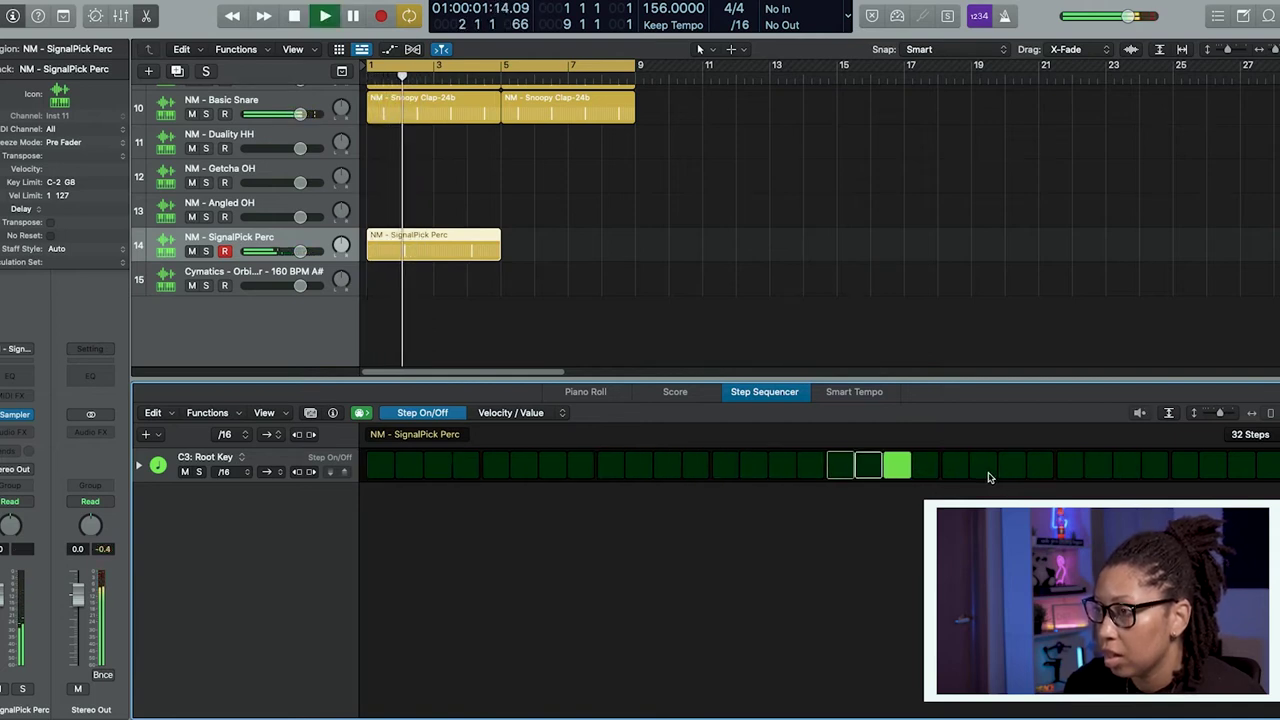
key("space")
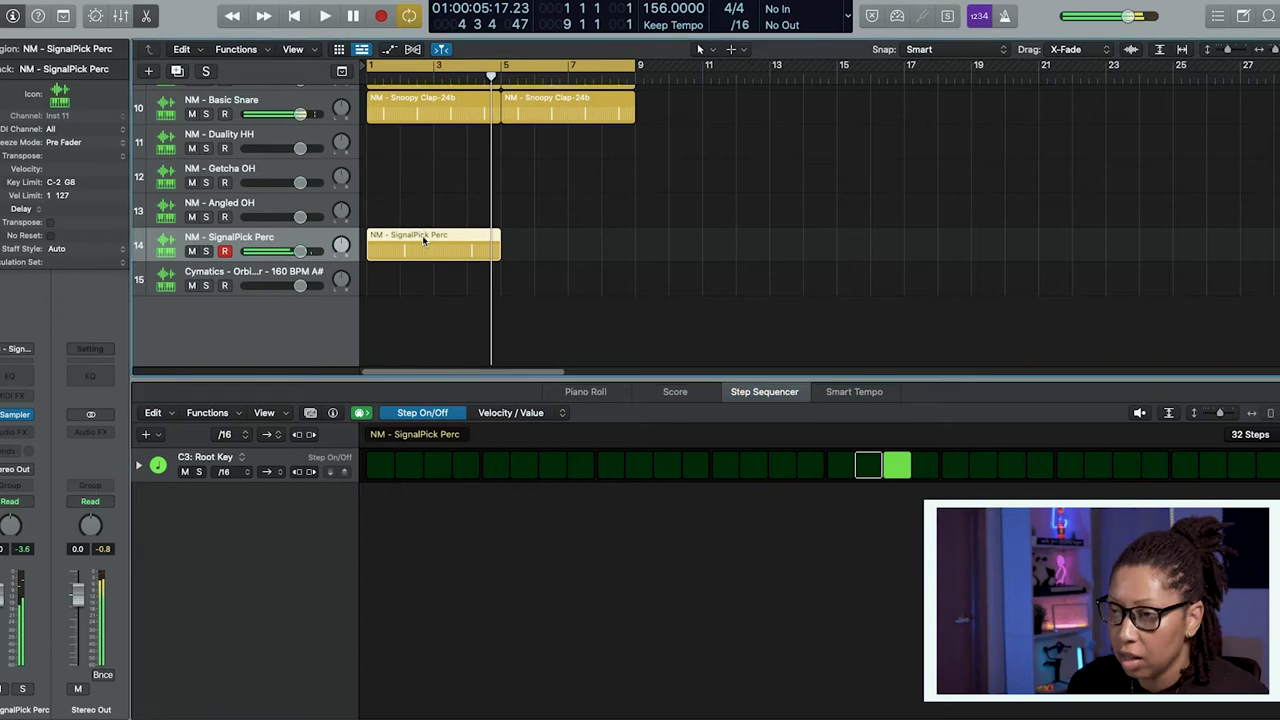
key("super+r")
left_click(500, 218)
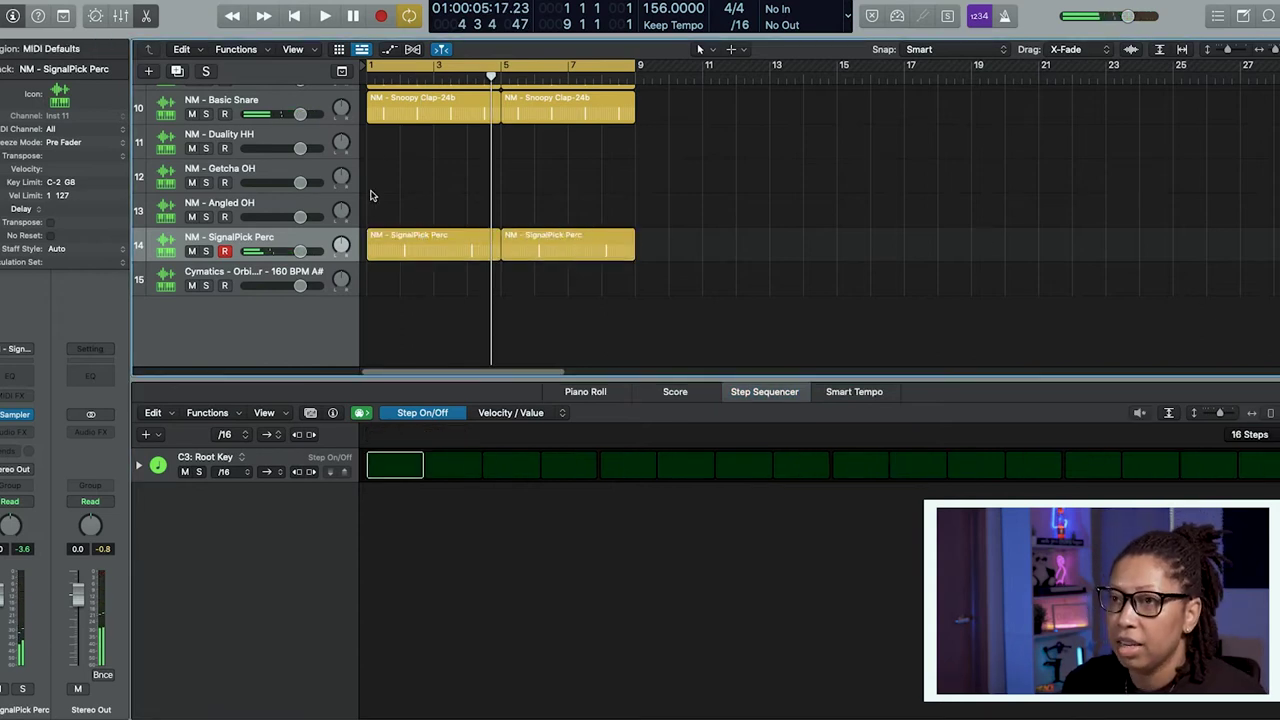
Step: Add the Cymatics Bongo 7, Bad Wolf Perc and Locked Perc 1 samples as tracks and record a part on Locked Perc 1
key("f")
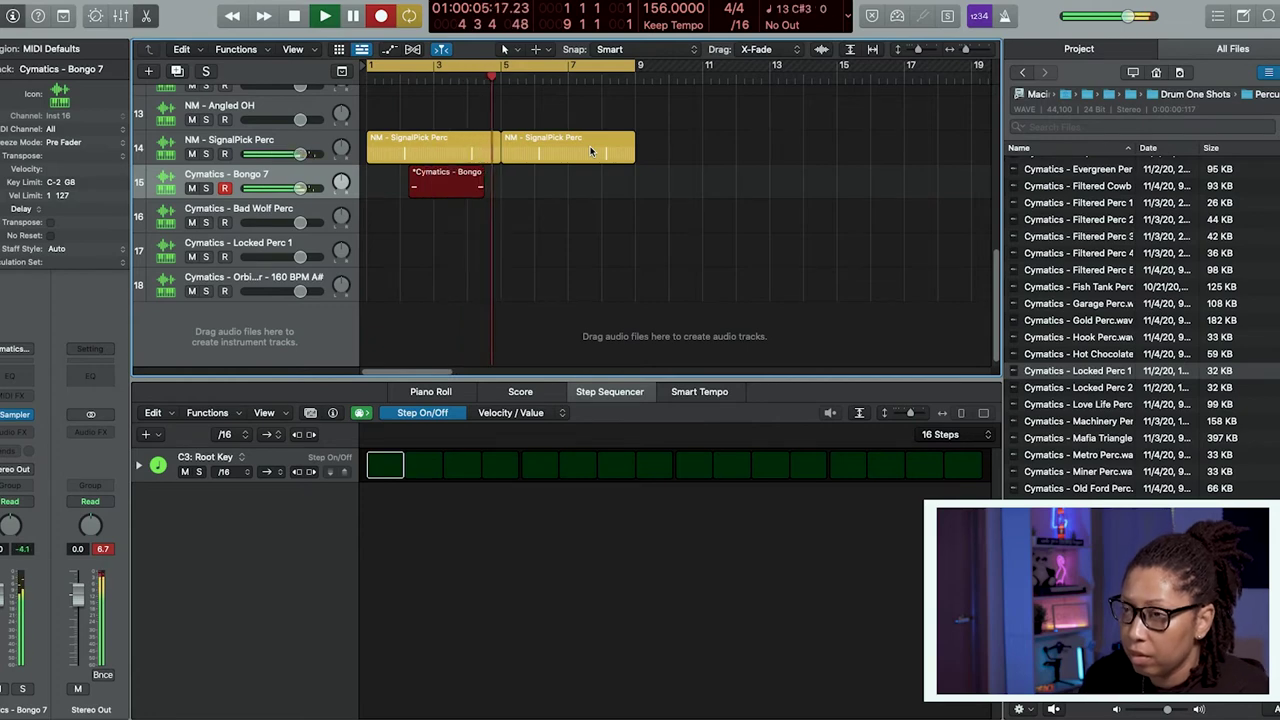
key("space")
key("Down")
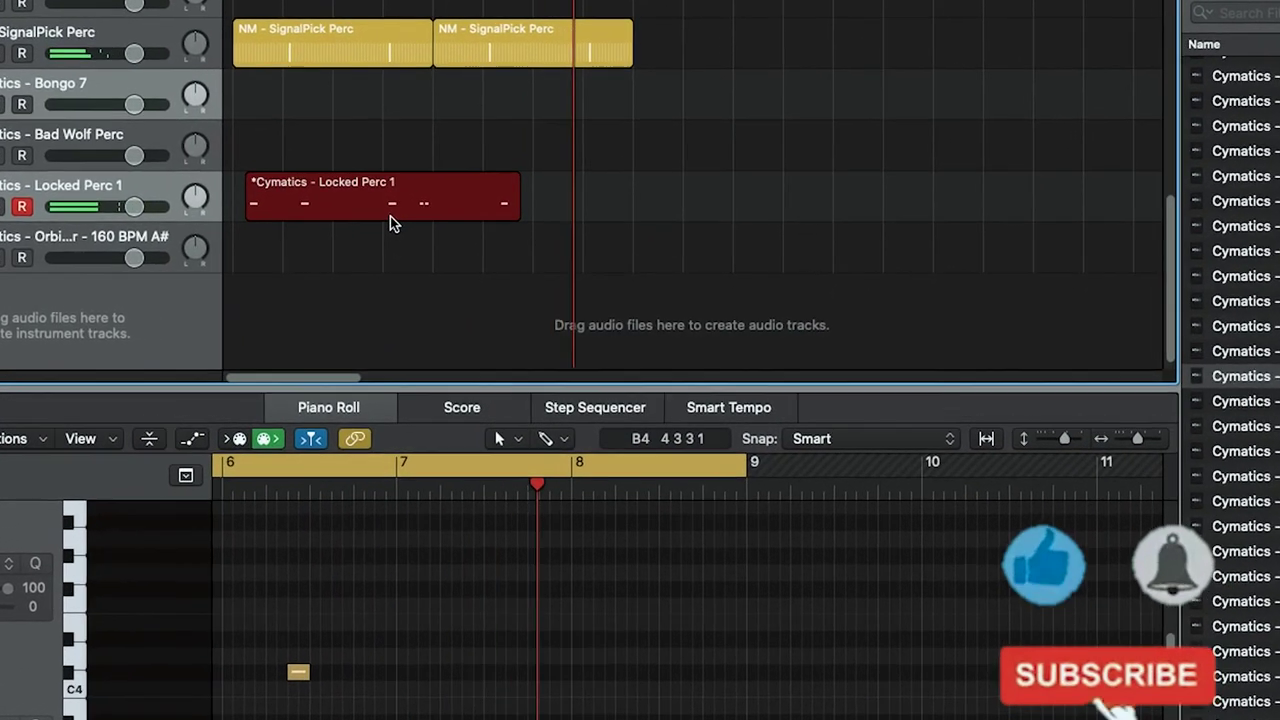
key("space")
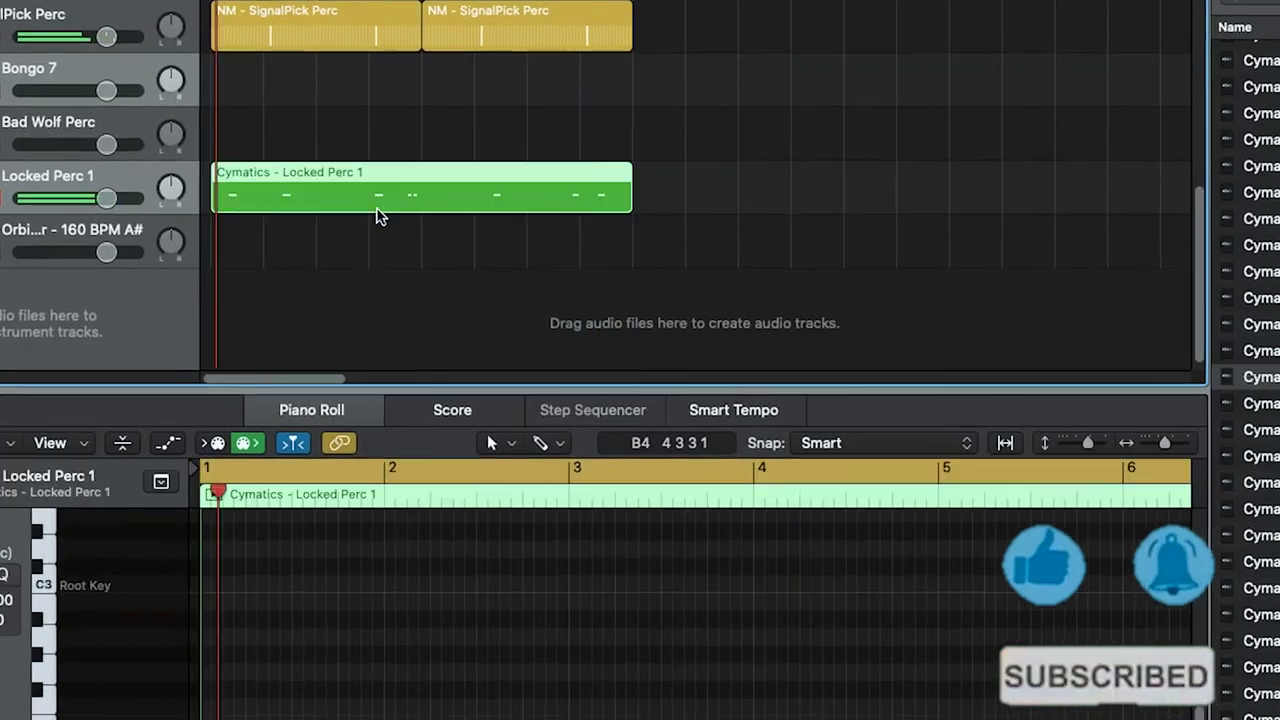
Step: Record a percussion part on the Cymatics - Bad Wolf Perc track
key("Down")
key("r")
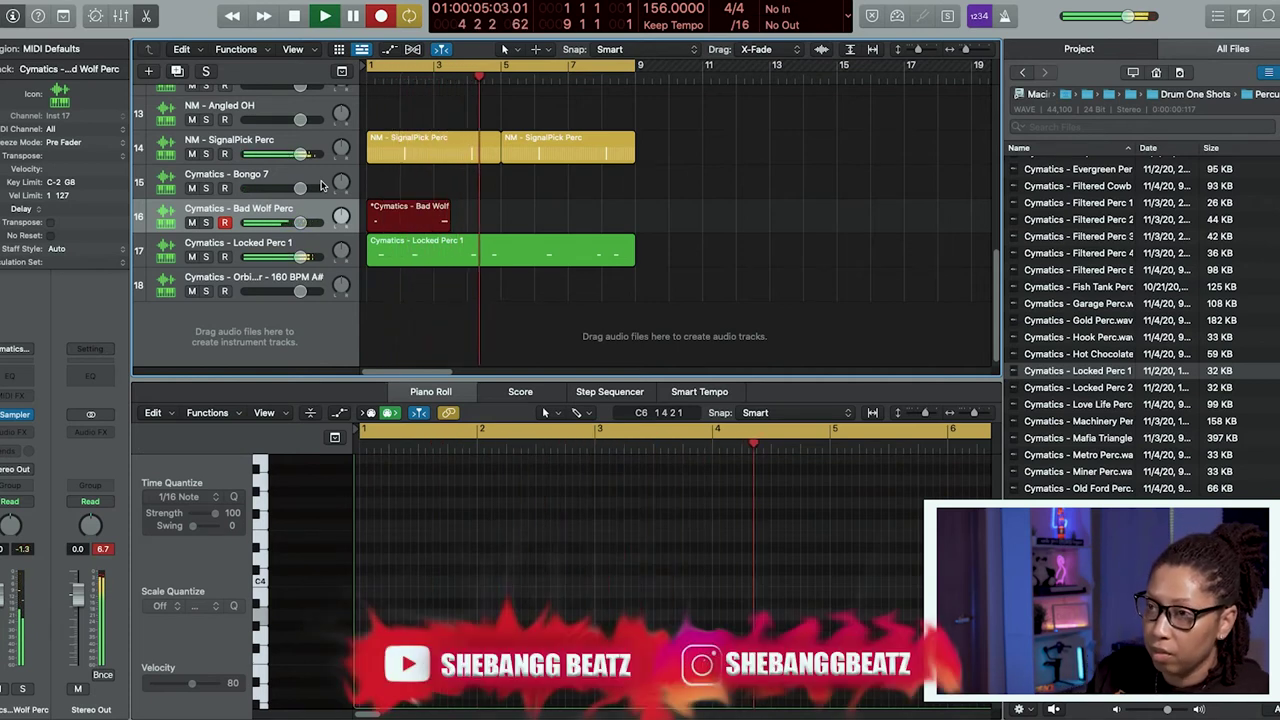
key("space")
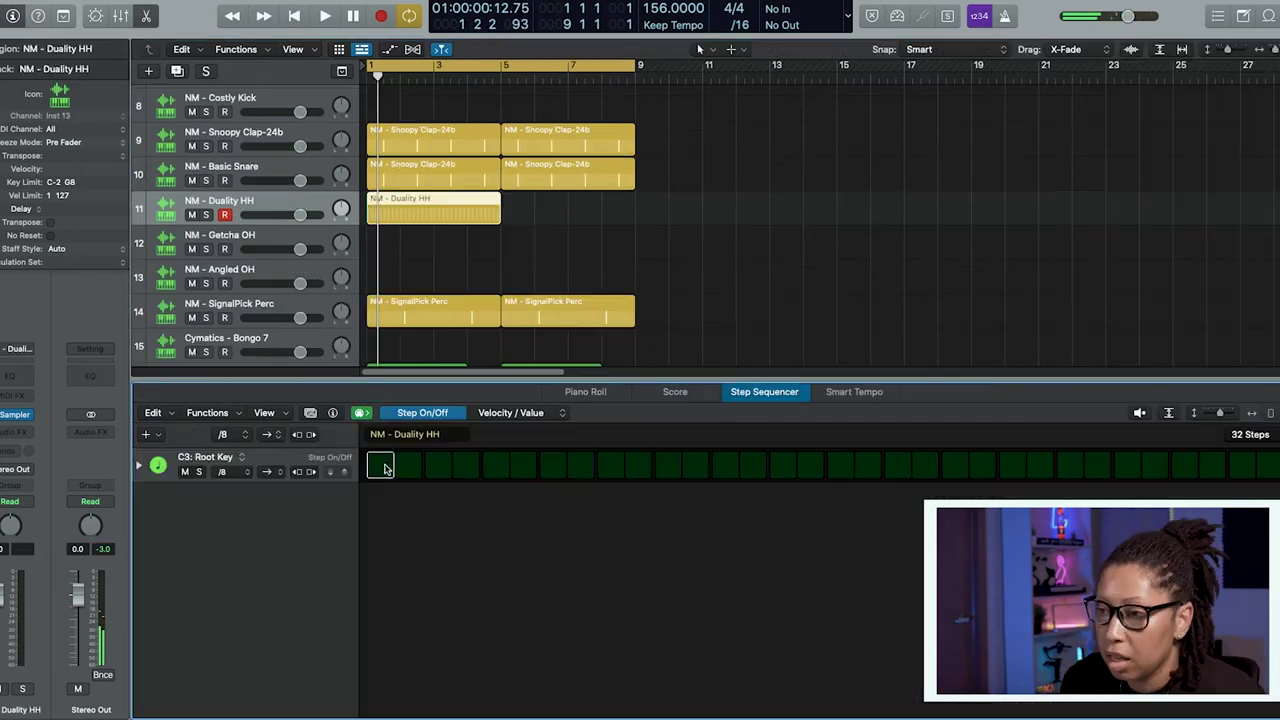
Step: Fill all 32 steps of the NM - Duality HH pattern at the /8 rate and play it back
key("space")
key("space")
left_click(552, 466)
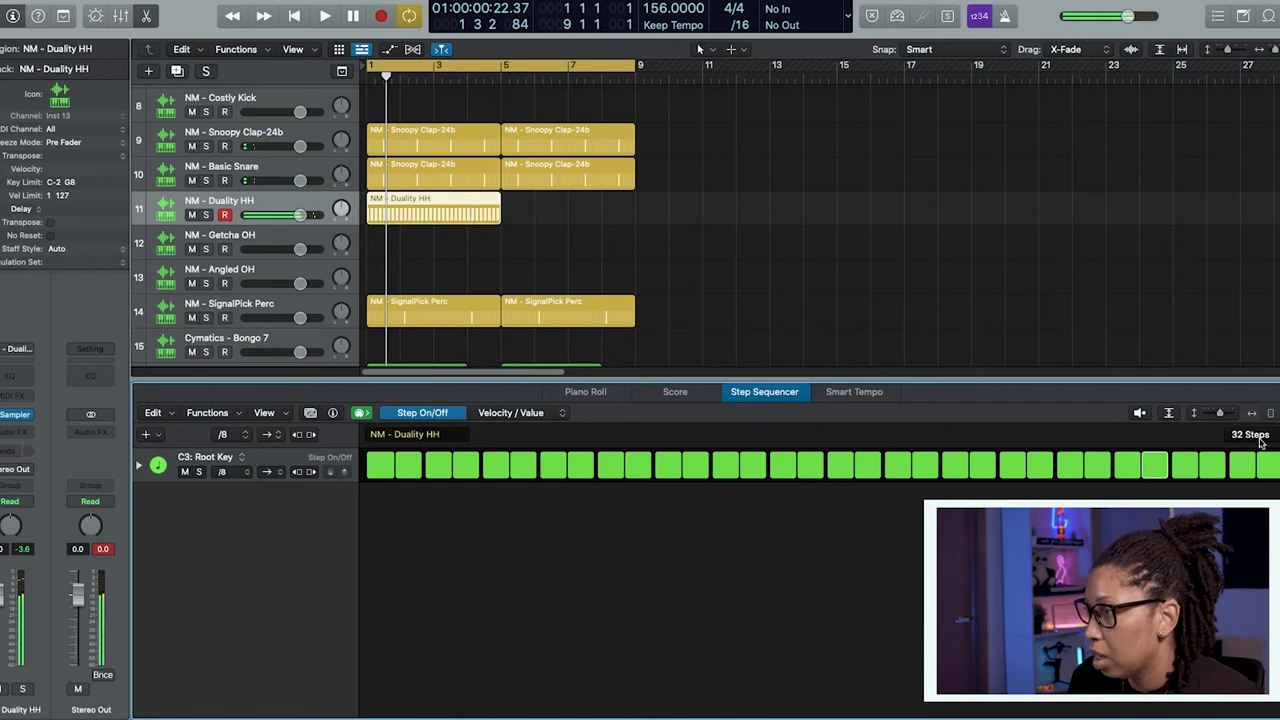
key("space")
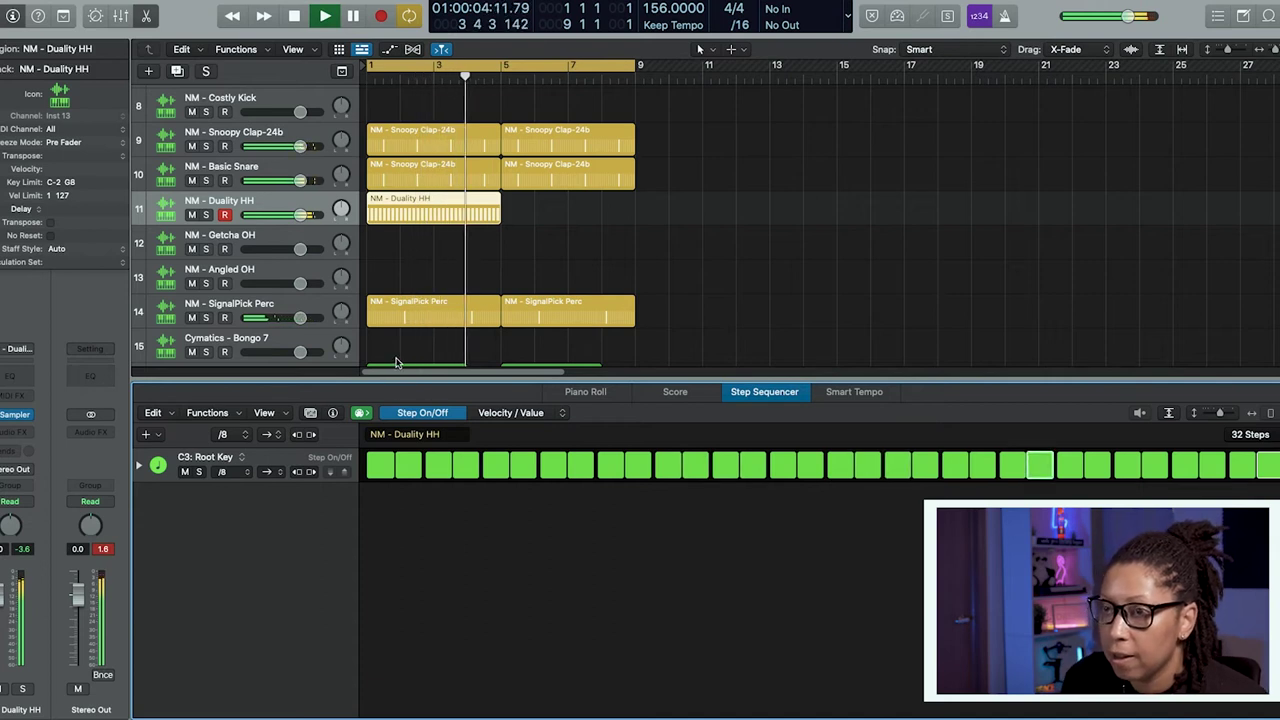
Step: Add note-repeat rolls on steps 7 and 17 of the Duality HH pattern and turn off steps 4, 15, 24 and 26
left_click(140, 466)
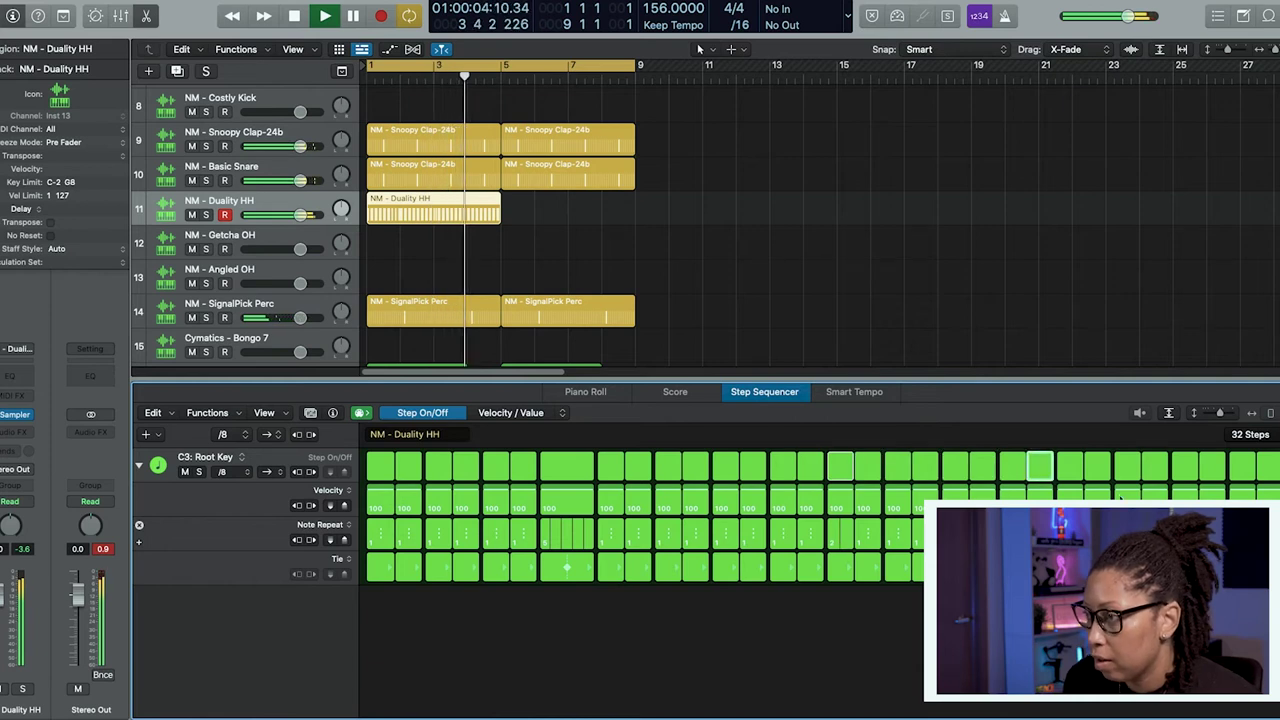
key("space")
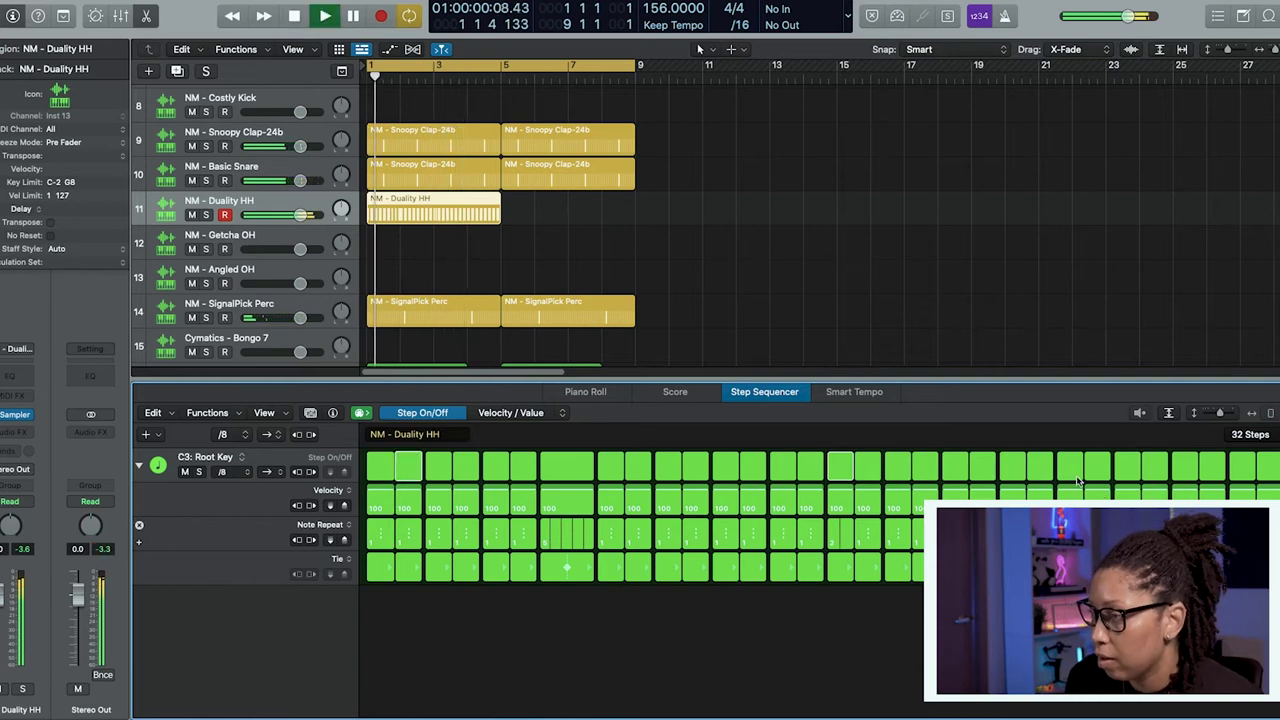
left_click(810, 466)
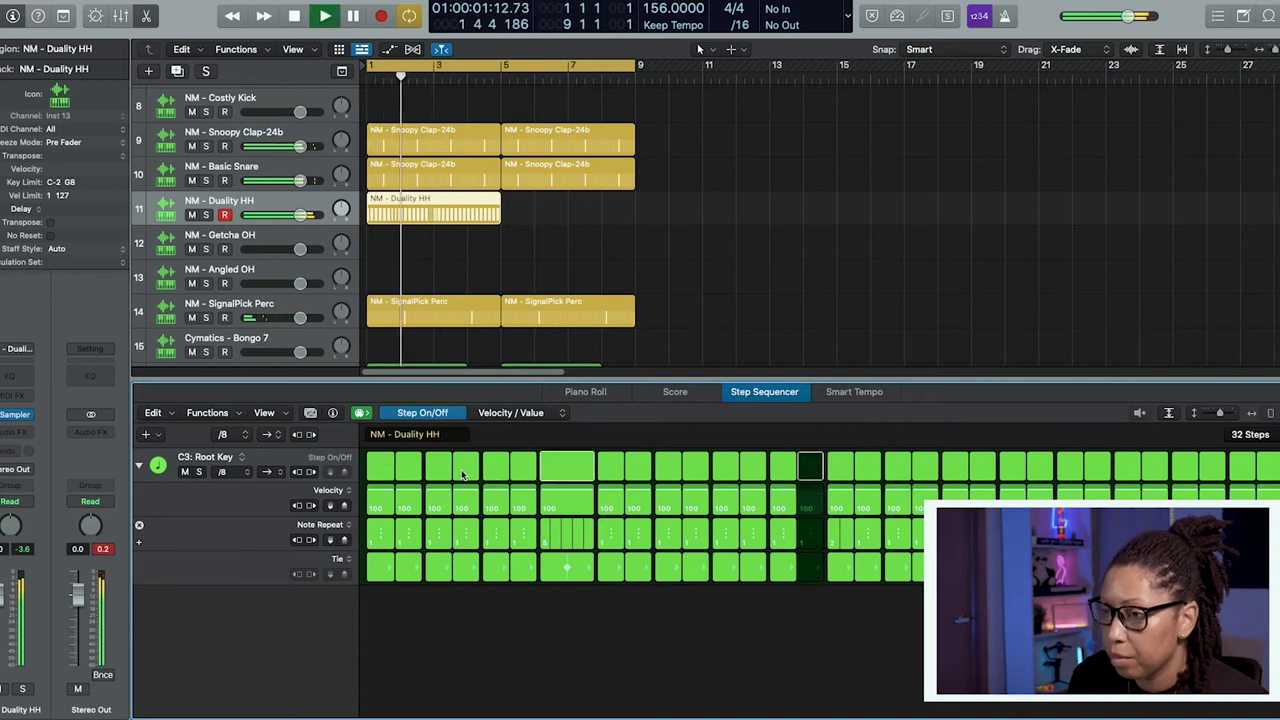
left_click(463, 470)
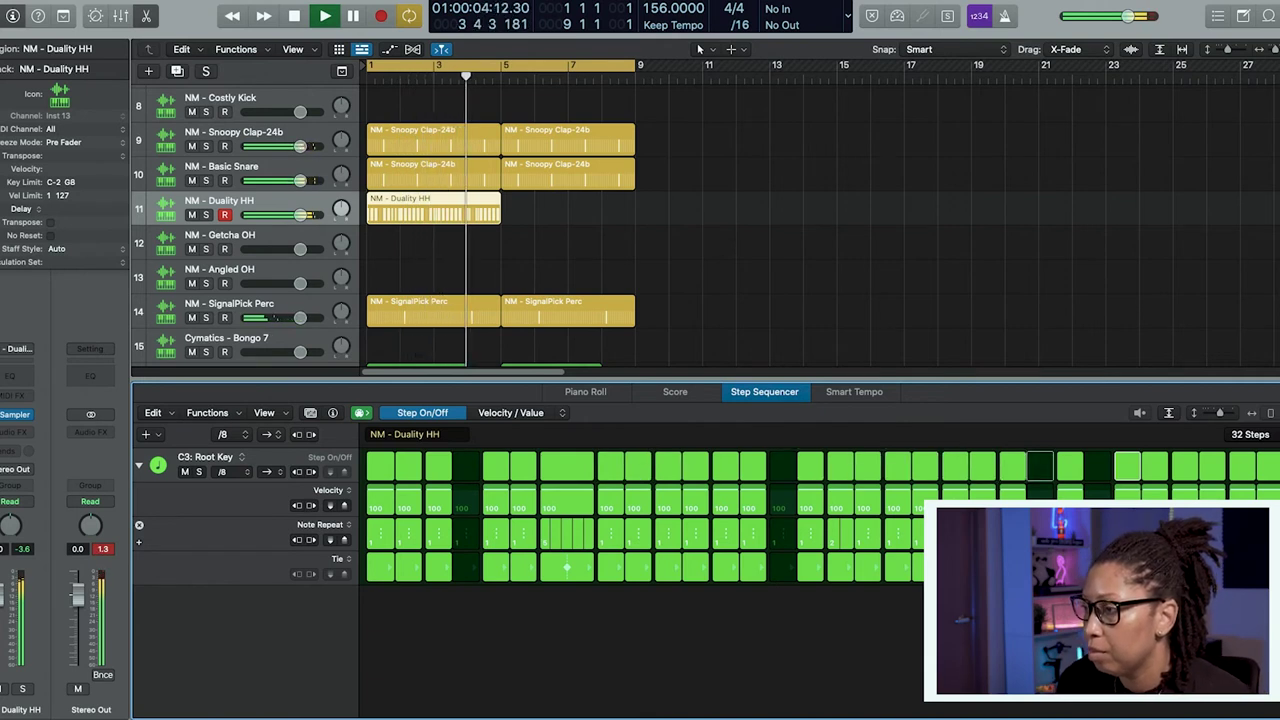
Step: Stop playback and convert the NM - Duality HH pattern region to a MIDI region
key("space")
right_click(430, 207)
left_click(456, 233)
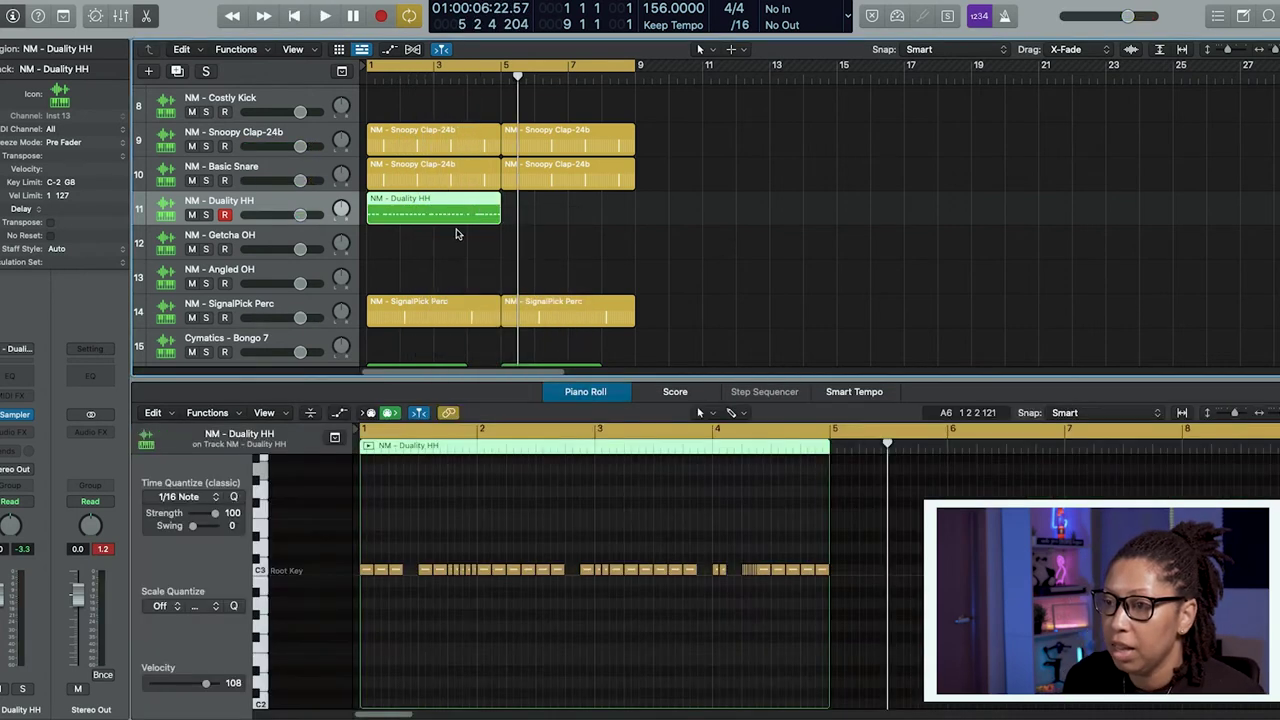
Step: Randomize the velocities of all Duality HH notes between 127 and 68 with the Random Velocity MIDI transform
key("super+a")
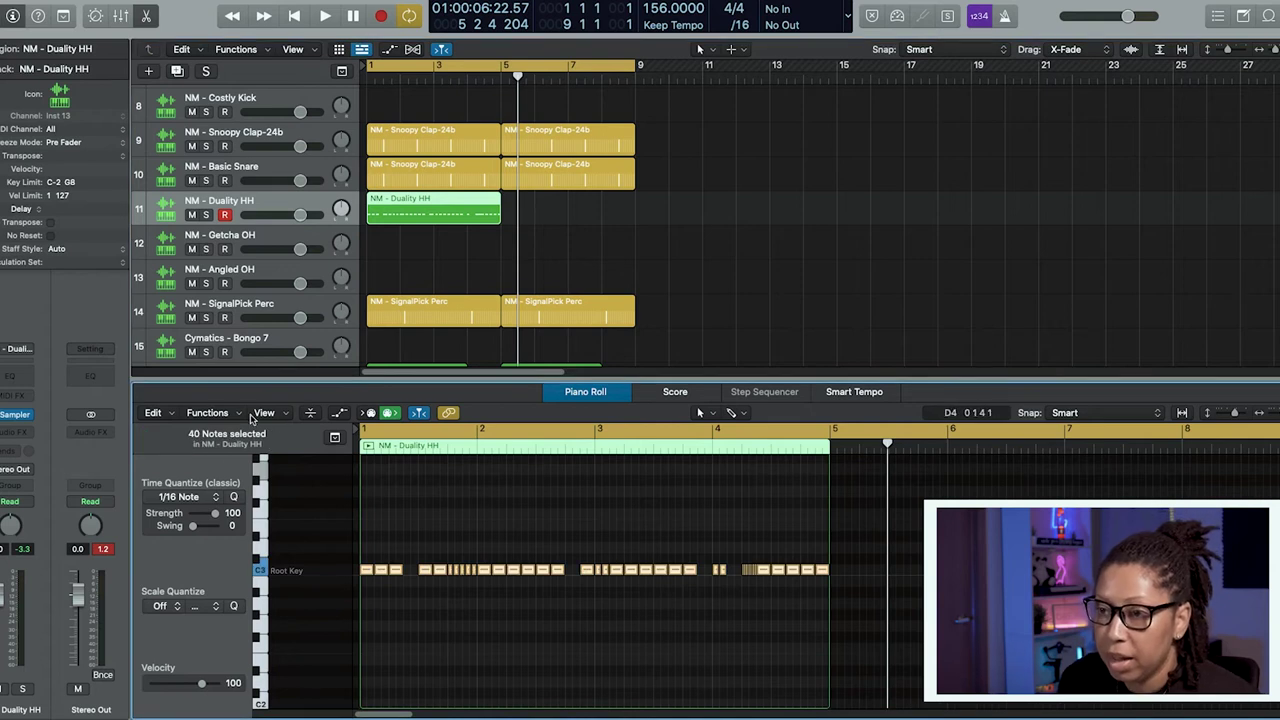
left_click(209, 413)
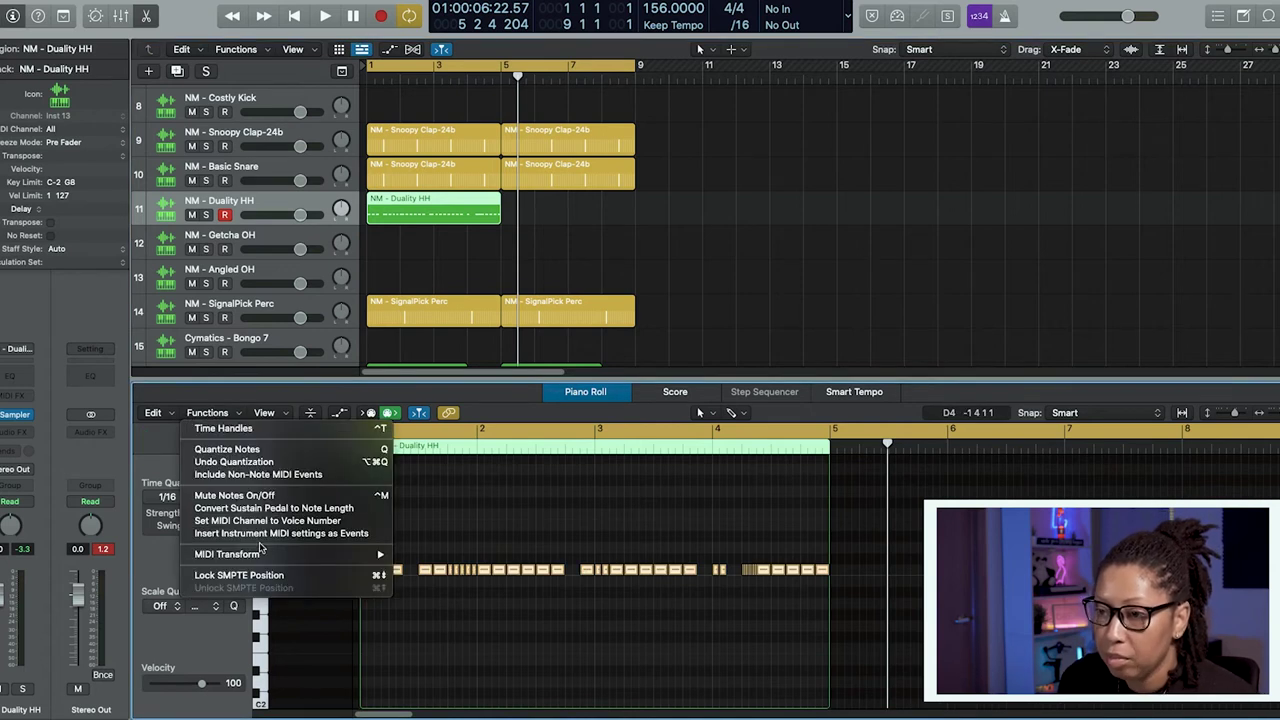
mouse_move(277, 555)
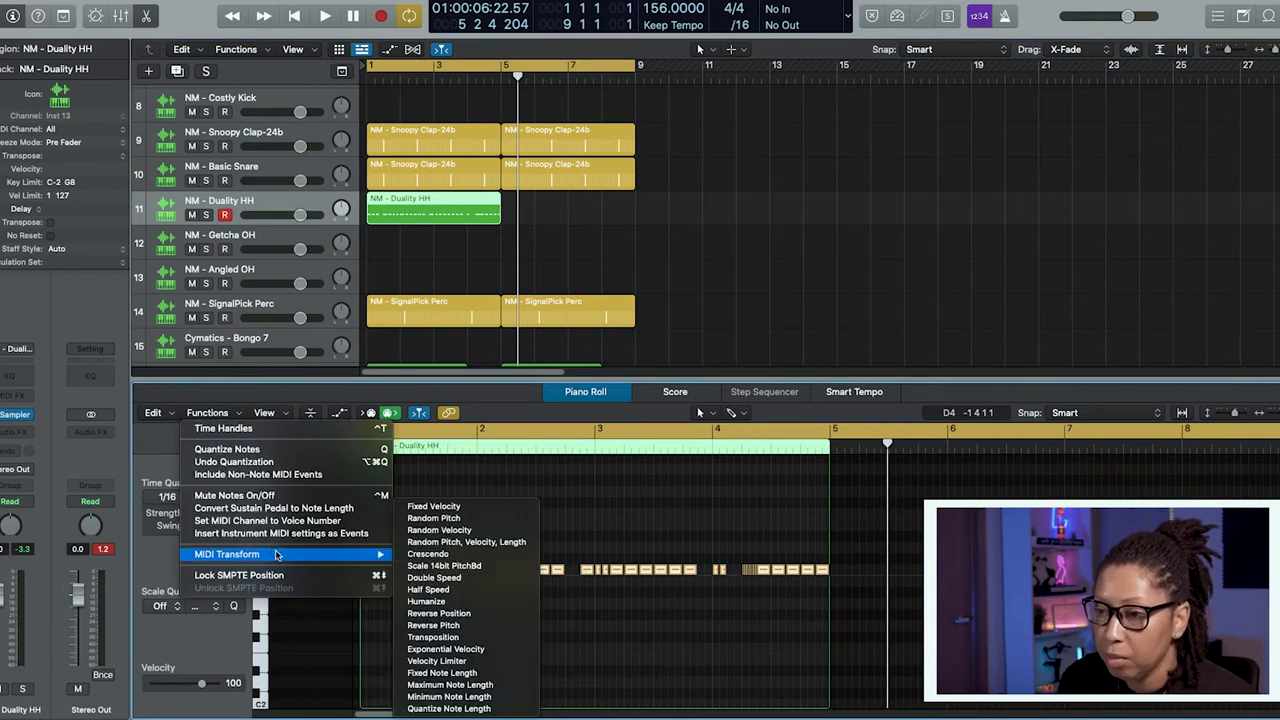
left_click(463, 532)
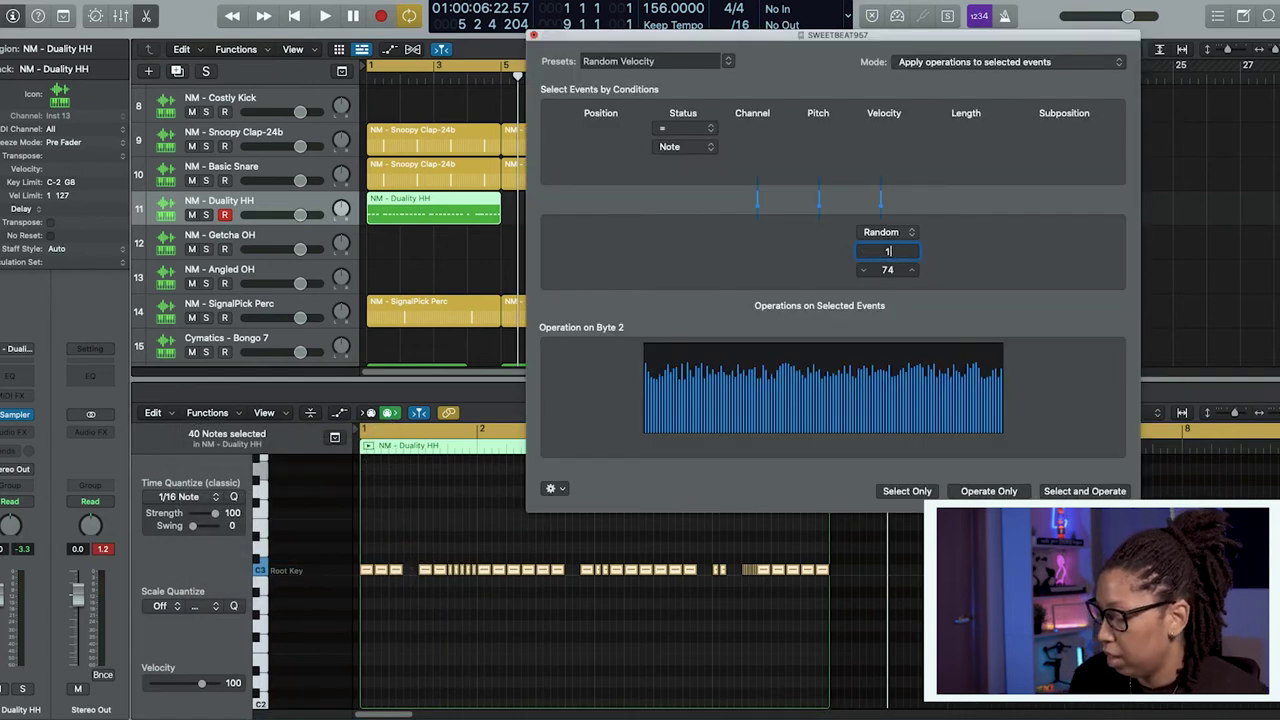
left_click(889, 271)
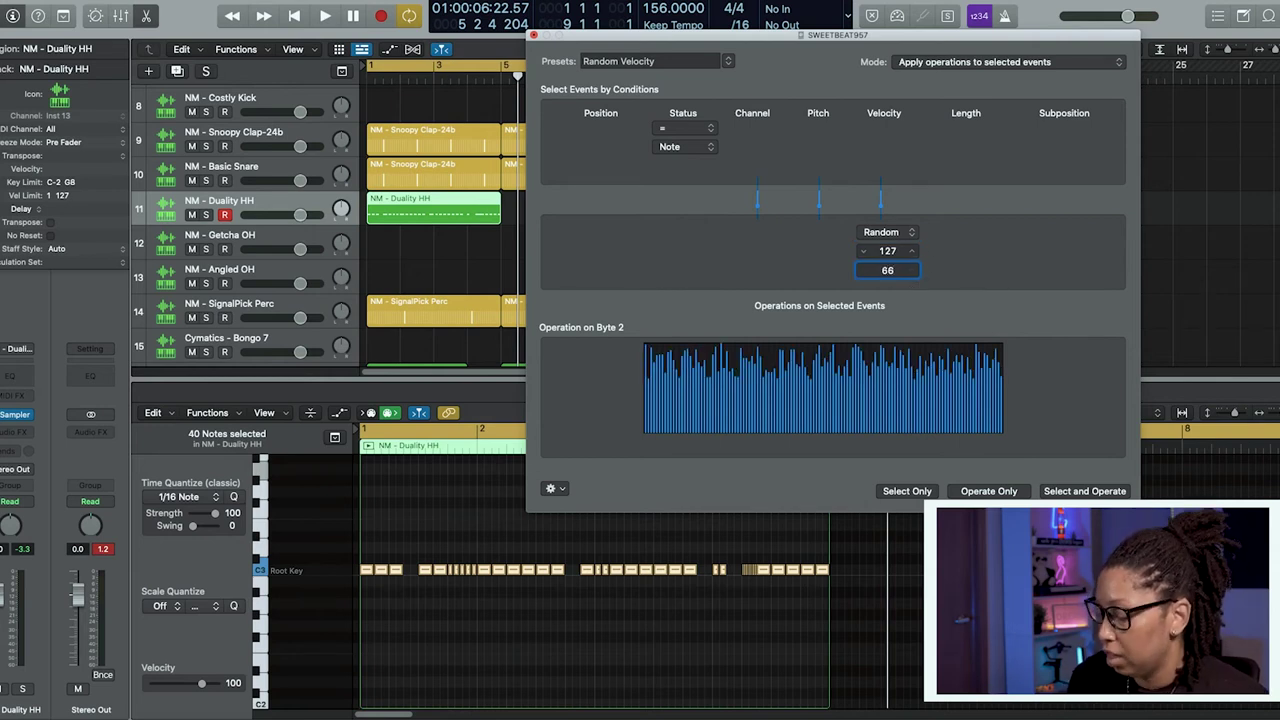
key("Return")
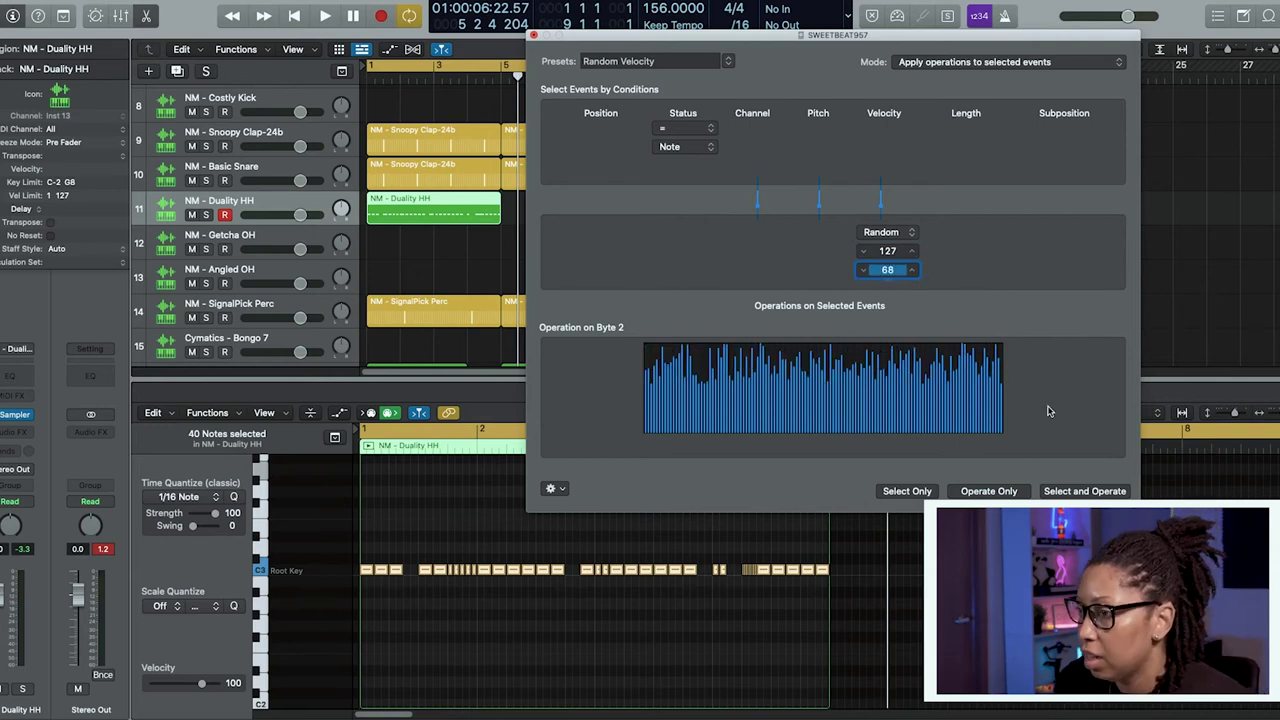
left_click(1084, 491)
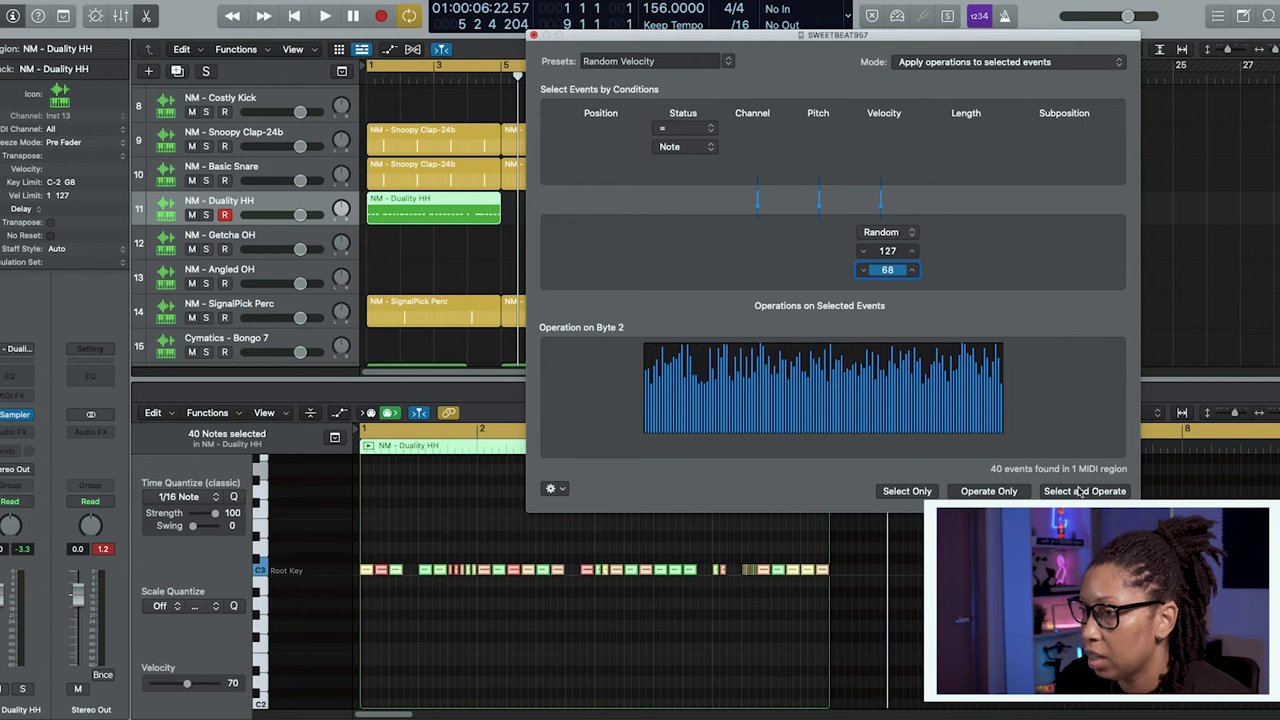
left_click(535, 36)
Step: Audition a falling velocity ramp on the bar 4 hi-hat roll and undo it
key("space")
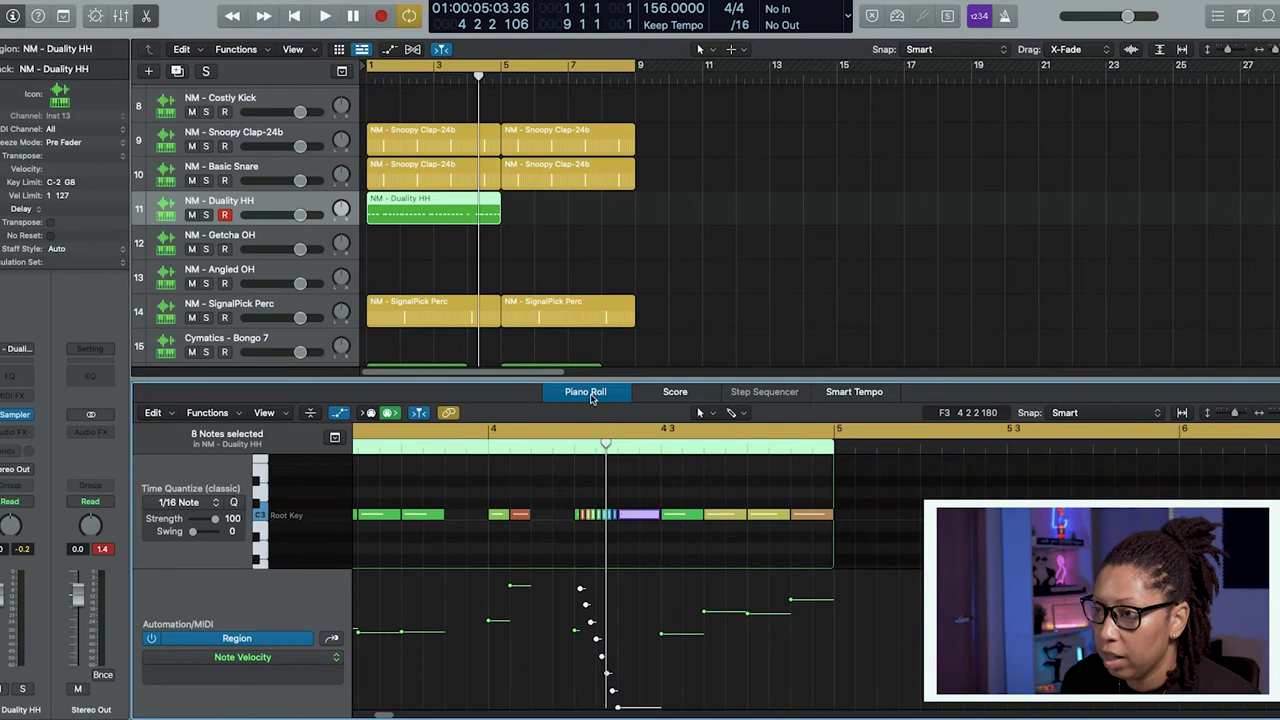
left_click(556, 451)
key("space")
key("space")
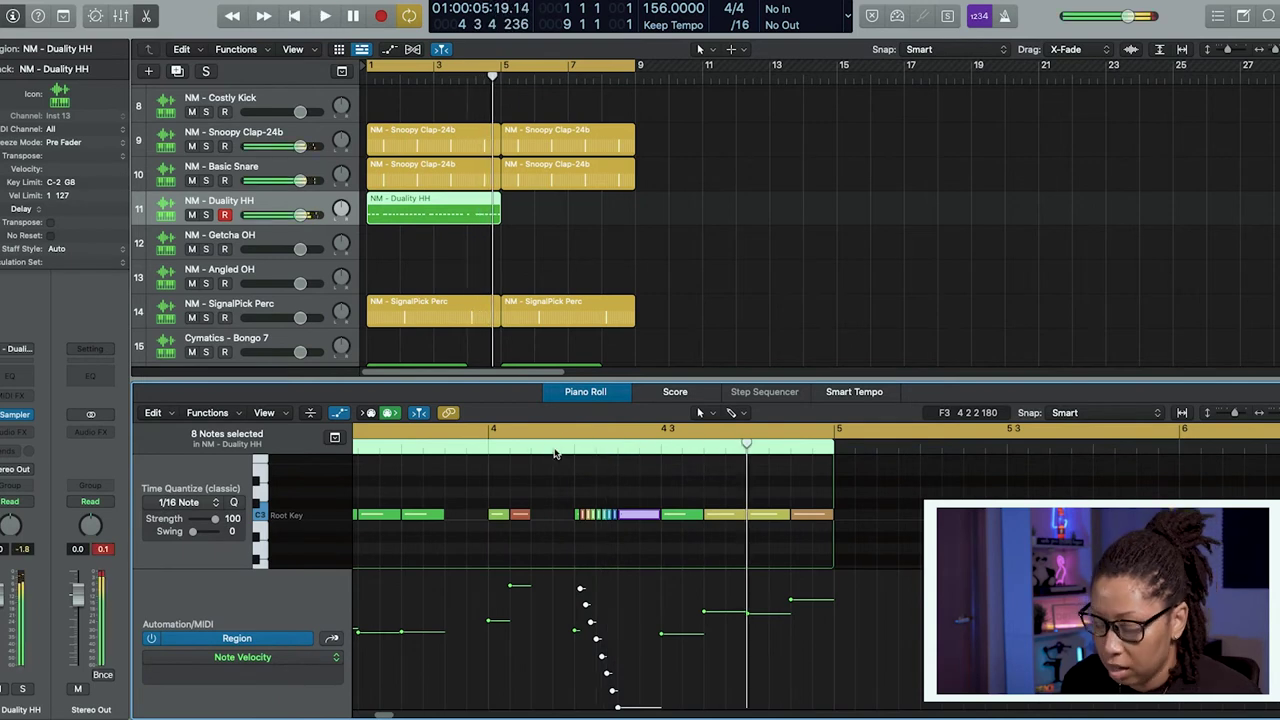
key("super+z")
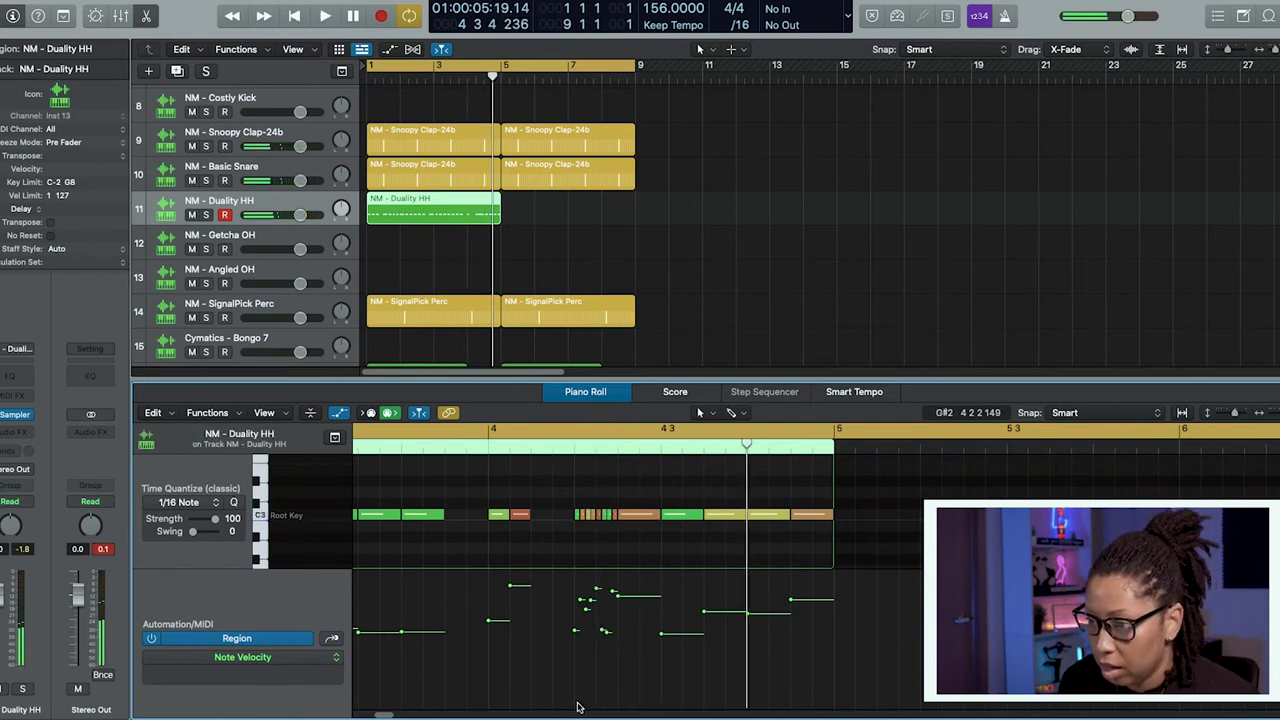
Step: Draw a rising velocity ramp across the bar 4 hi-hat roll, lower its first note's velocity to match, and play it back
left_click_drag(576, 703, 627, 568)
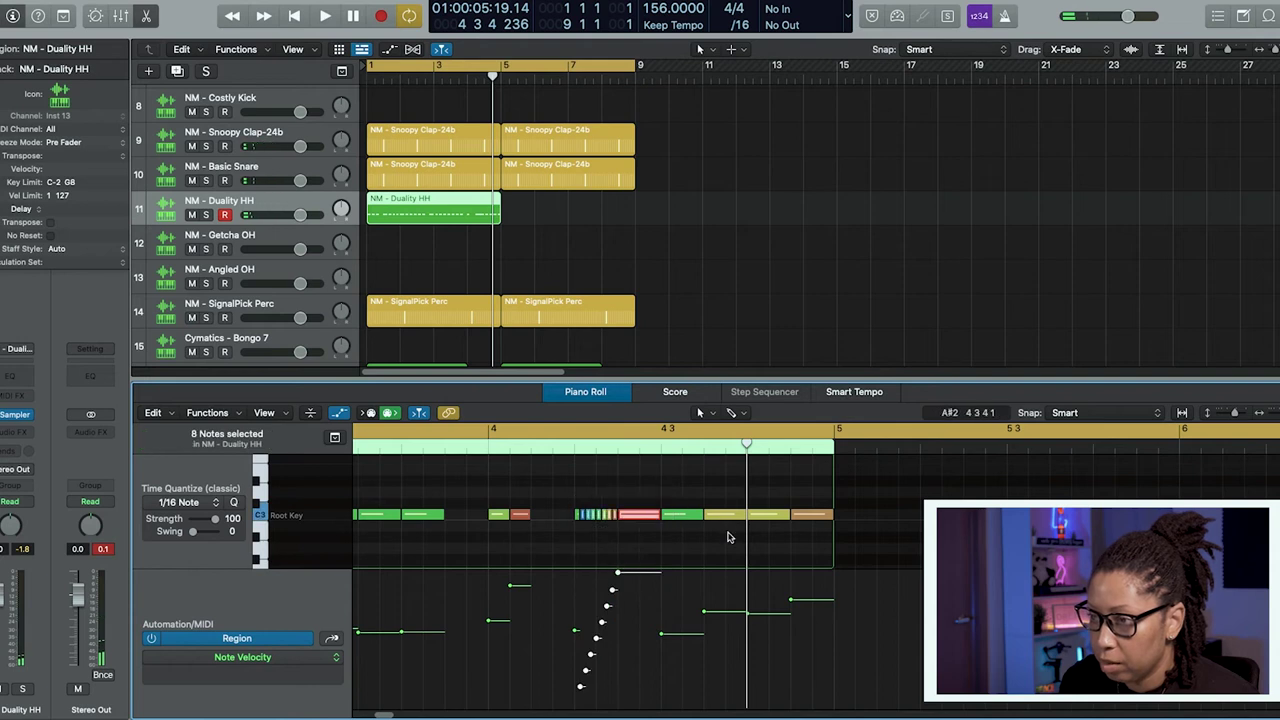
left_click_drag(576, 636, 576, 691)
left_click(552, 451)
key("space")
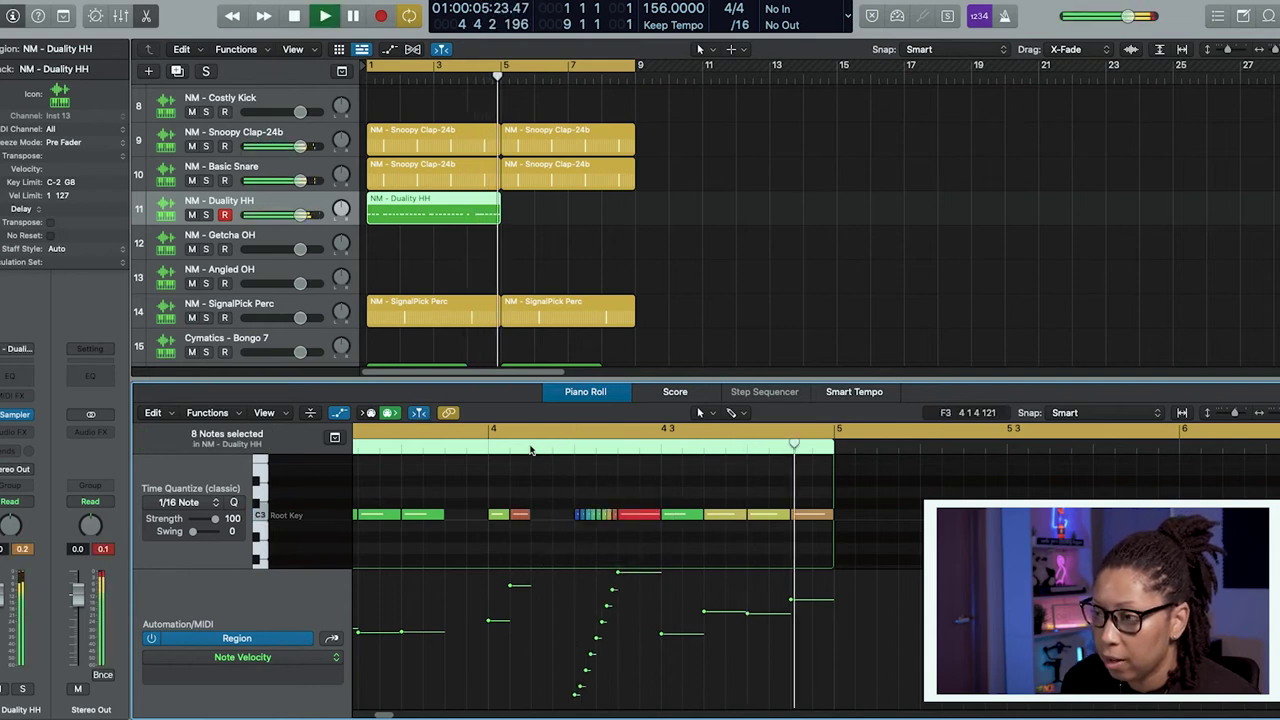
key("space")
key("space")
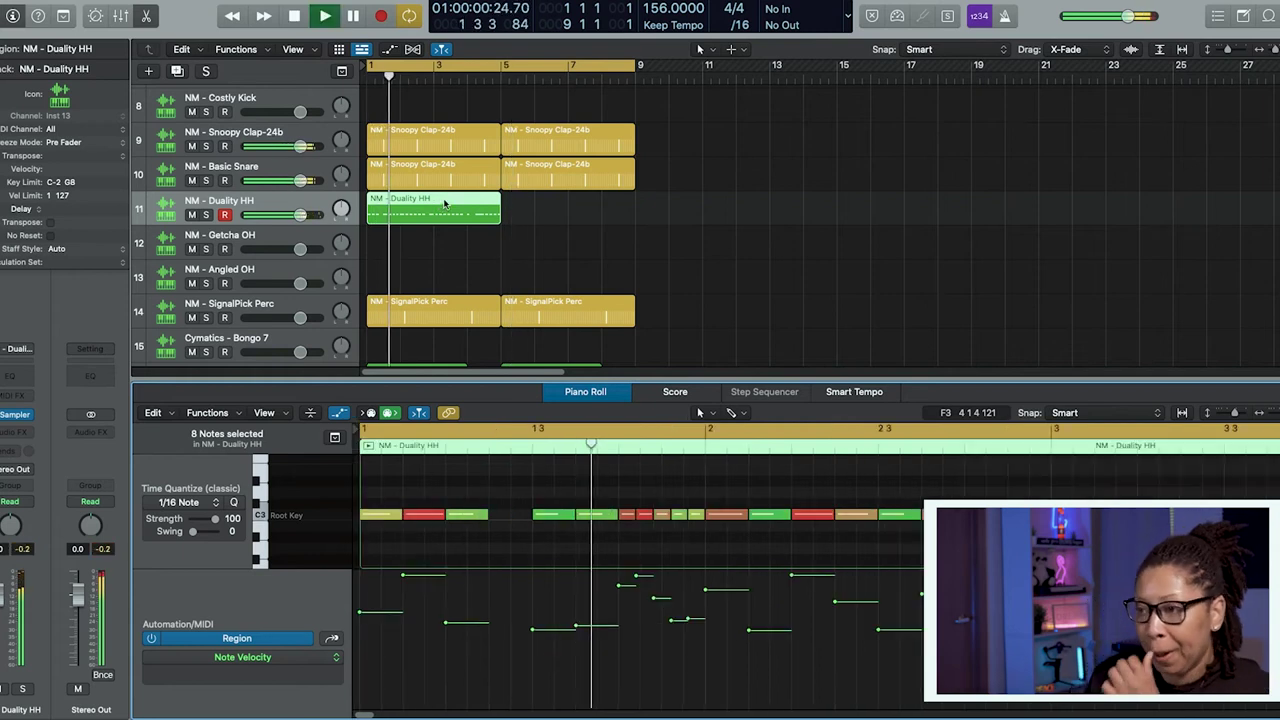
Step: Move the third note of the bar 1 hi-hat roll down to A2 and play the pattern back
key("space")
left_click(660, 538)
left_click_drag(662, 540, 666, 550)
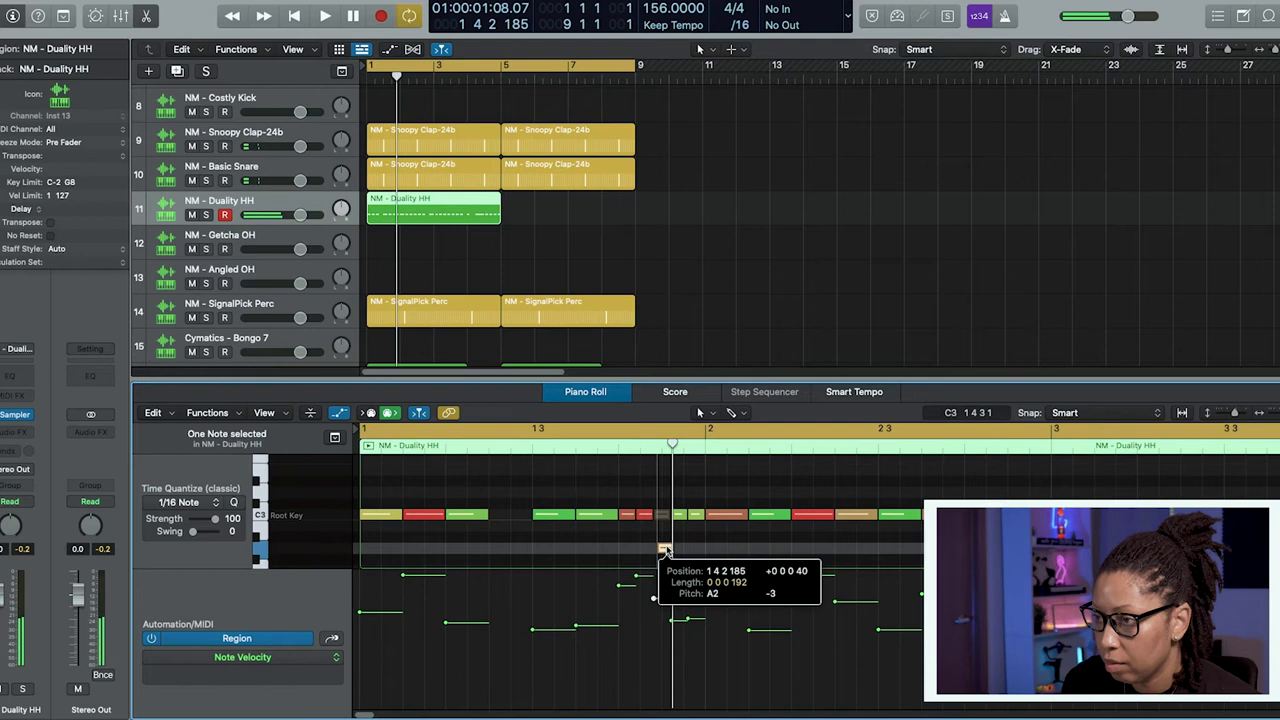
left_click_drag(665, 550, 663, 550)
key("space")
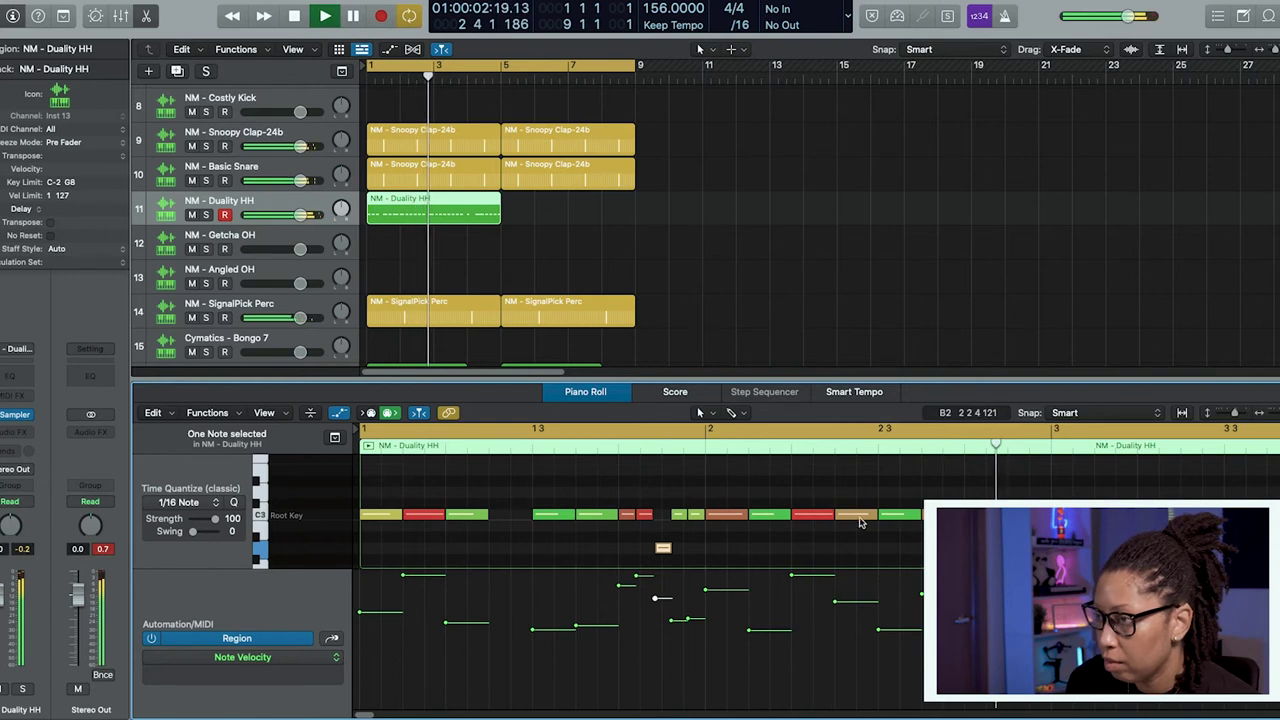
Step: Lower the pitch of the hi-hat note just before beat 3 of bar 2 and resume playback
key("space")
left_click_drag(858, 518, 860, 562)
key("space")
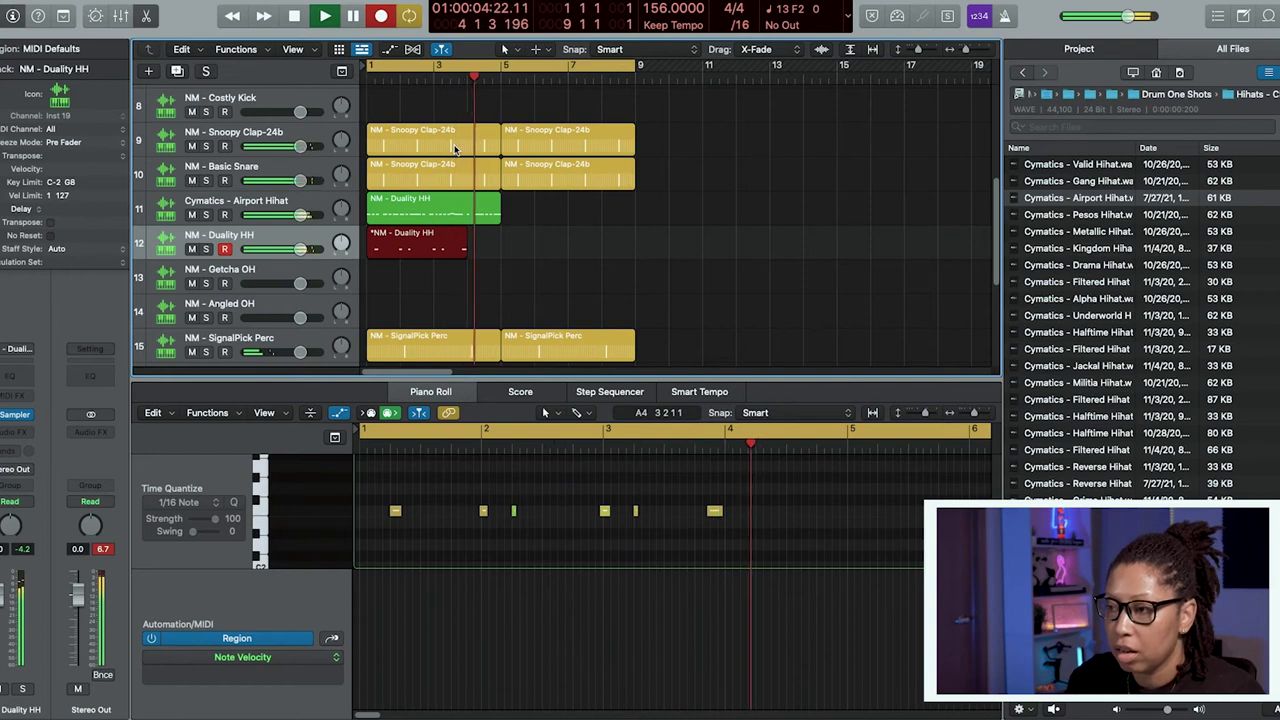
Step: Finish the four-bar recording on the second hi-hat track, NM - Duality HH, and insert a Stereo Delay on that track
key("space")
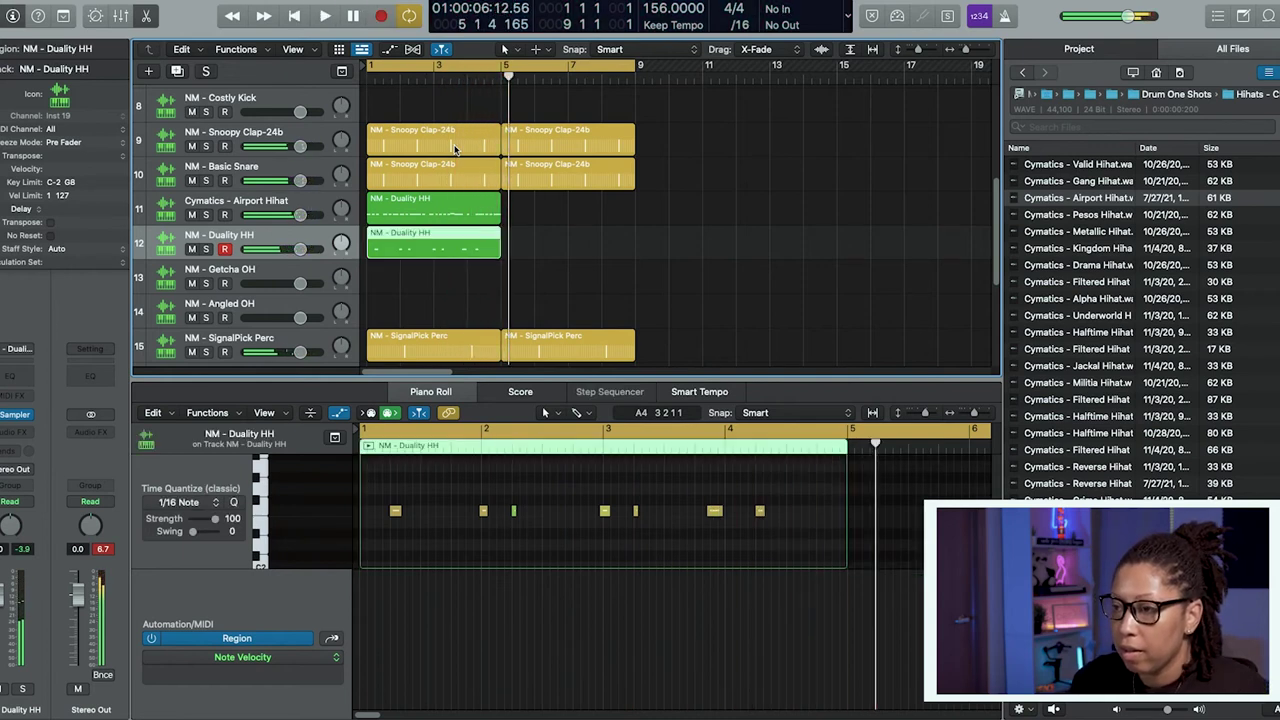
left_click(27, 427)
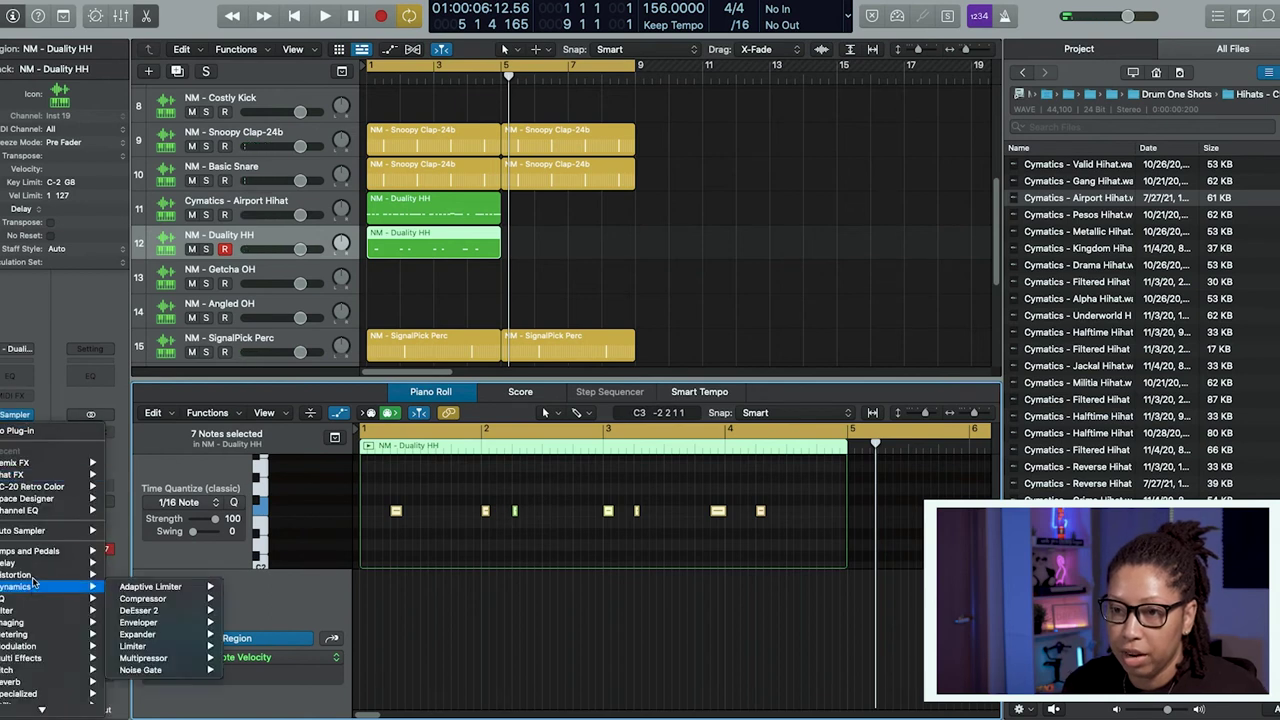
mouse_move(60, 563)
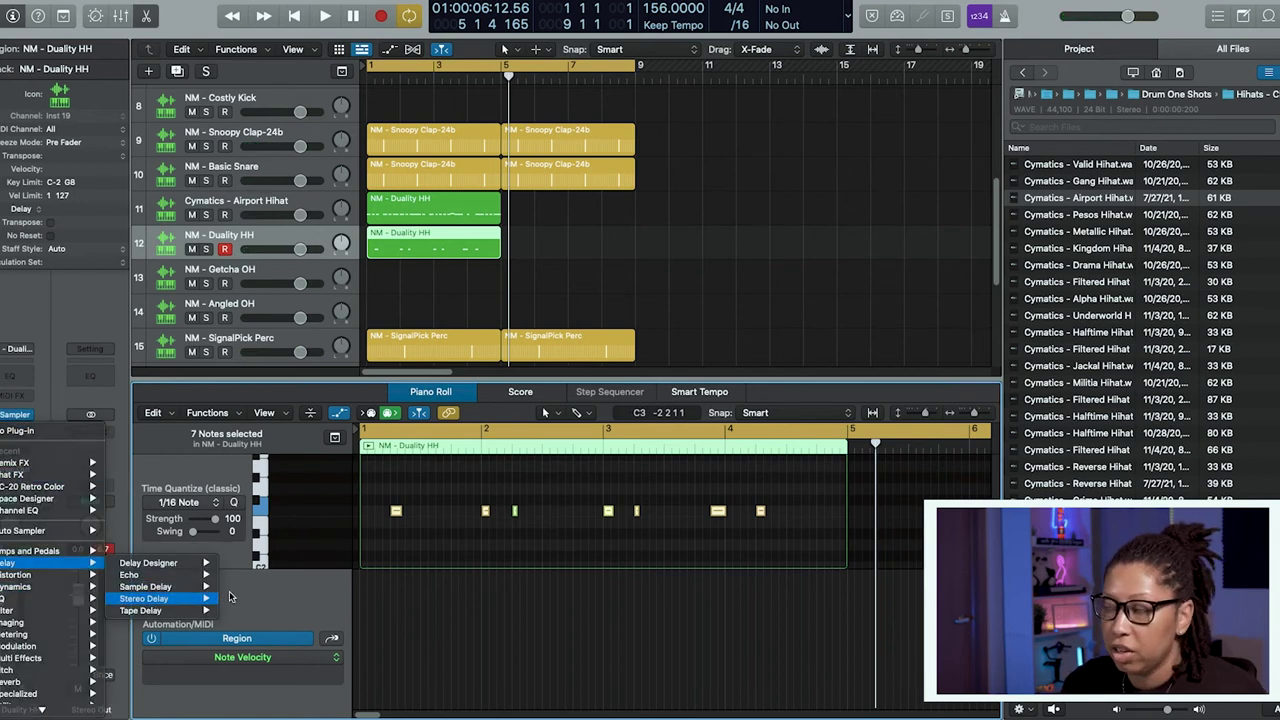
left_click(166, 597)
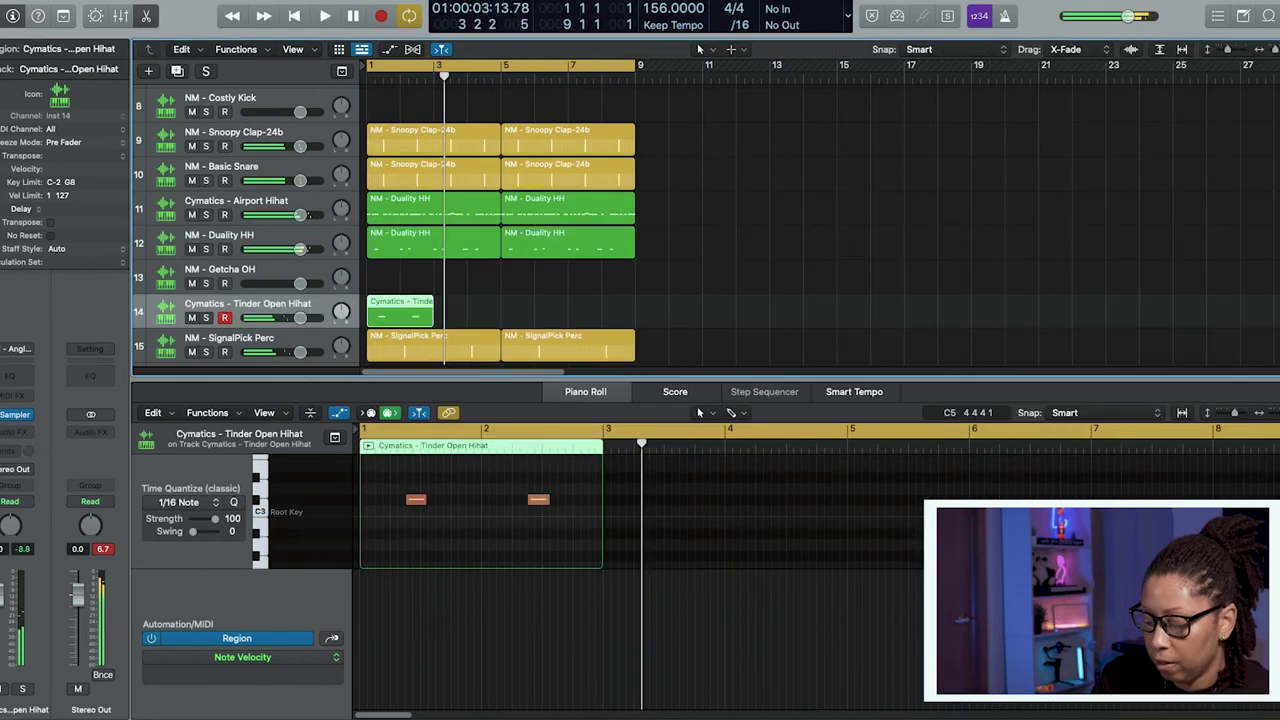
Step: Record a new open hi-hat part on the Cymatics - Tinder Open Hihat track
key("r")
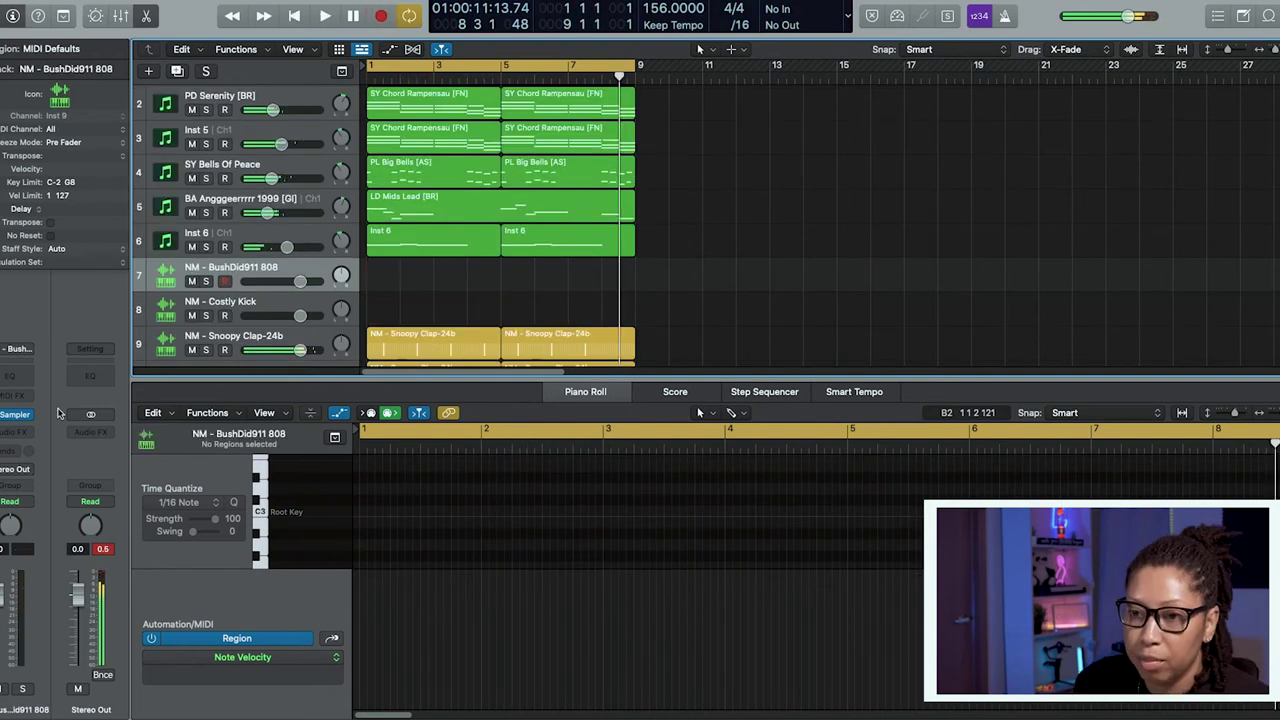
Step: Insert a Tuner on the NM - BushDid911 808 track, check the sample's note, and close the plug-in window
left_click(25, 432)
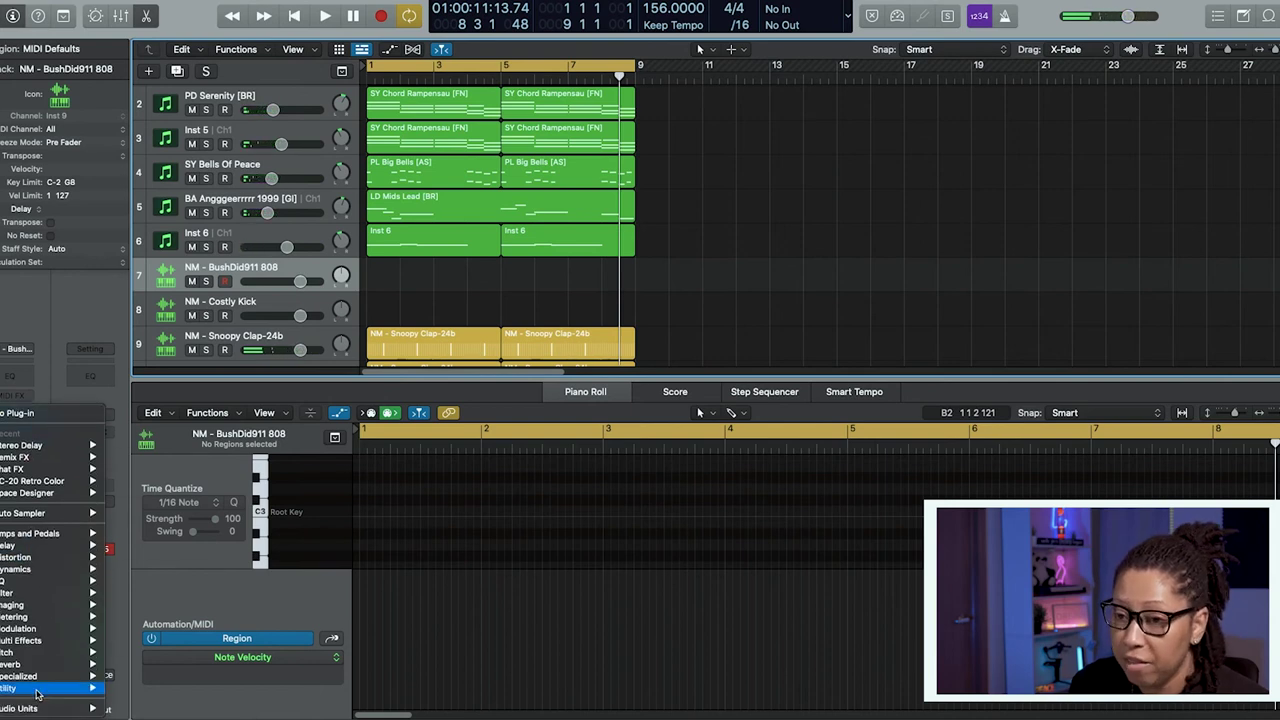
mouse_move(47, 632)
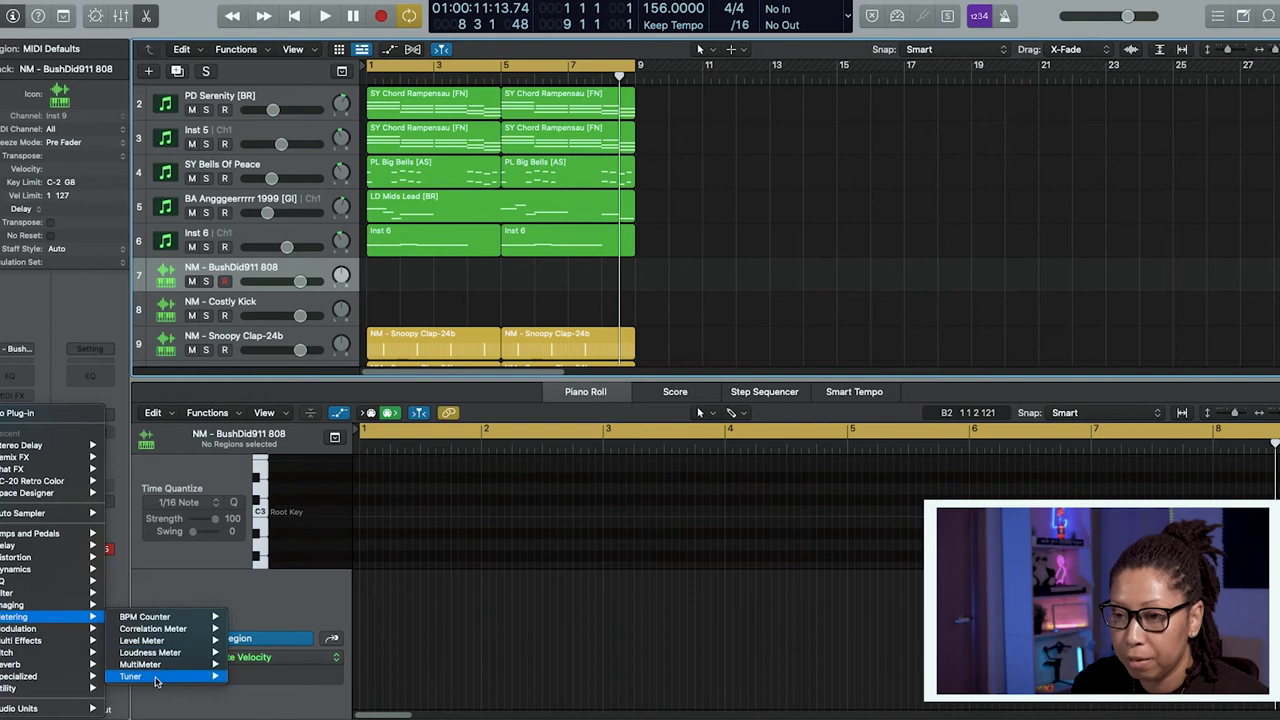
left_click(250, 679)
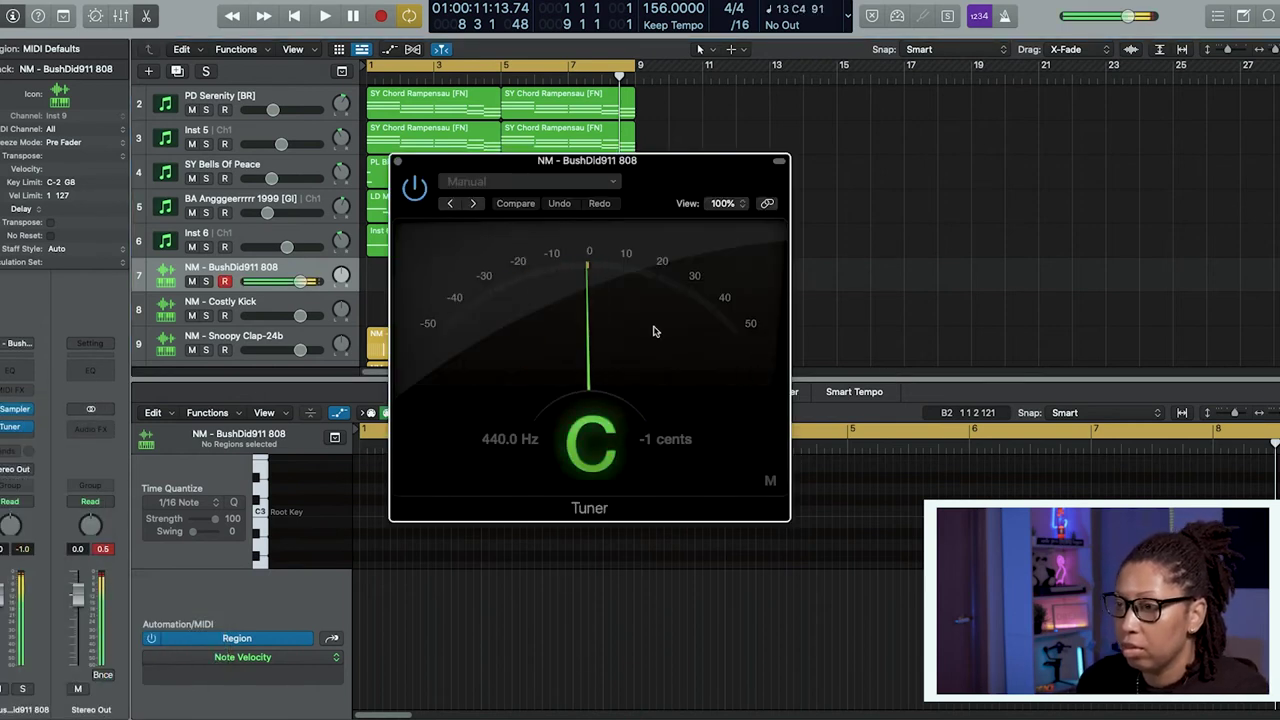
left_click(397, 162)
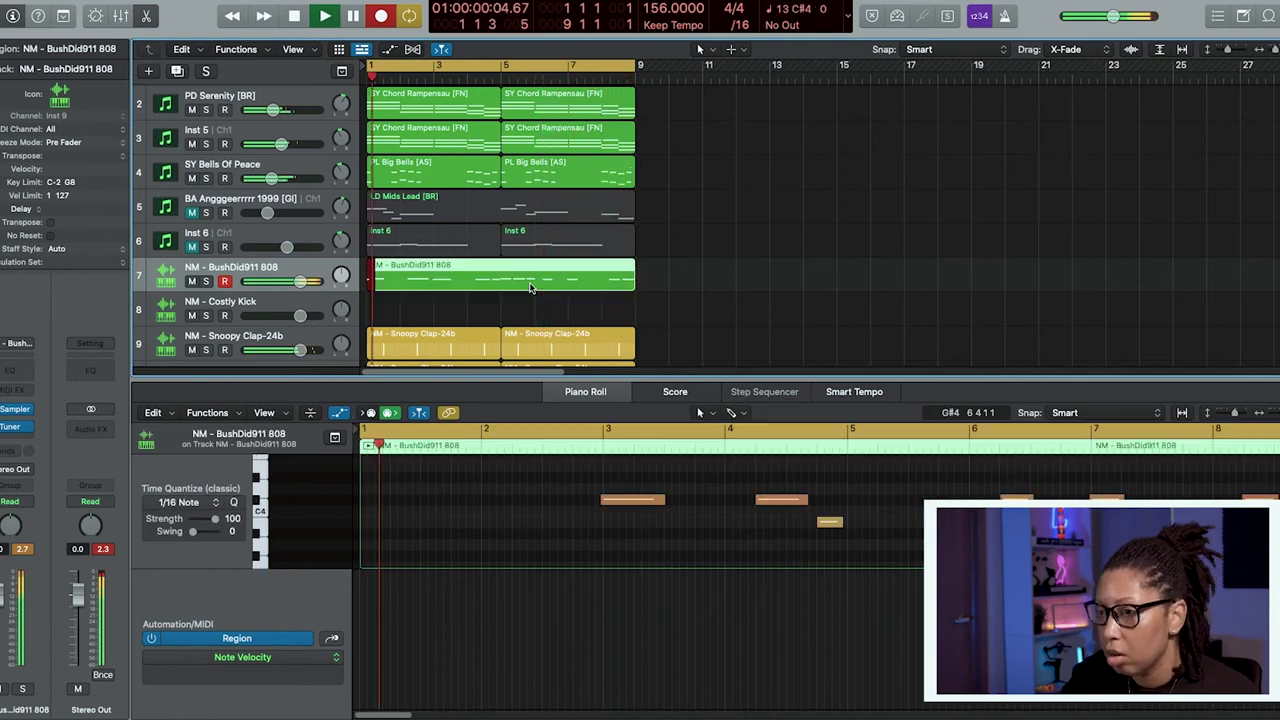
Step: Try the lower notes of the recorded 808 line one octave higher in playback and undo the shift
key("space")
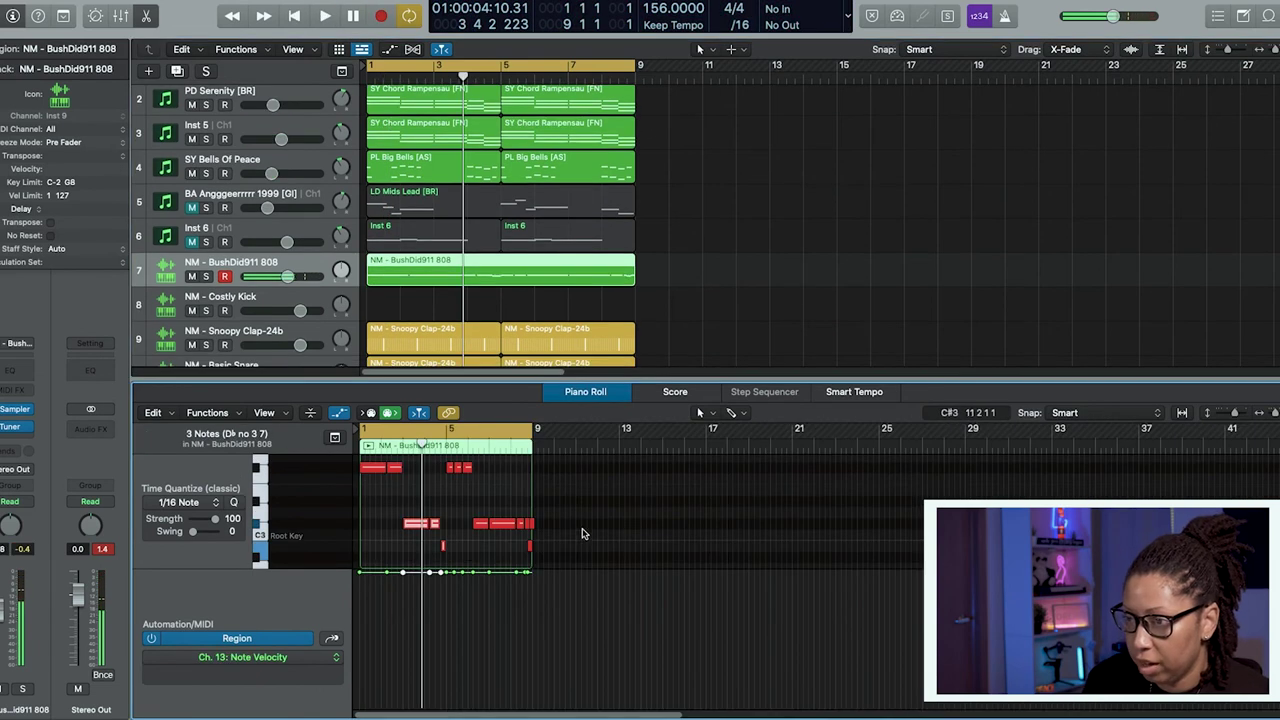
left_click_drag(560, 562, 367, 503)
key("space")
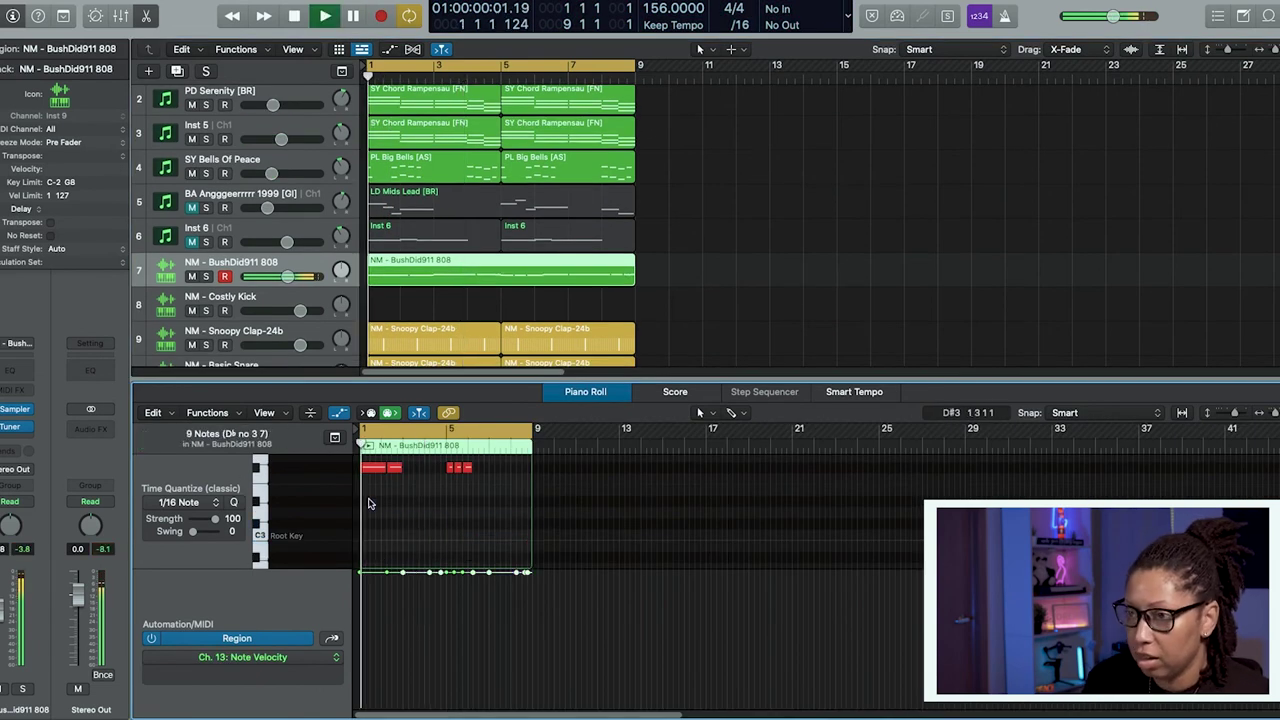
scroll(500, 512, "up", 3)
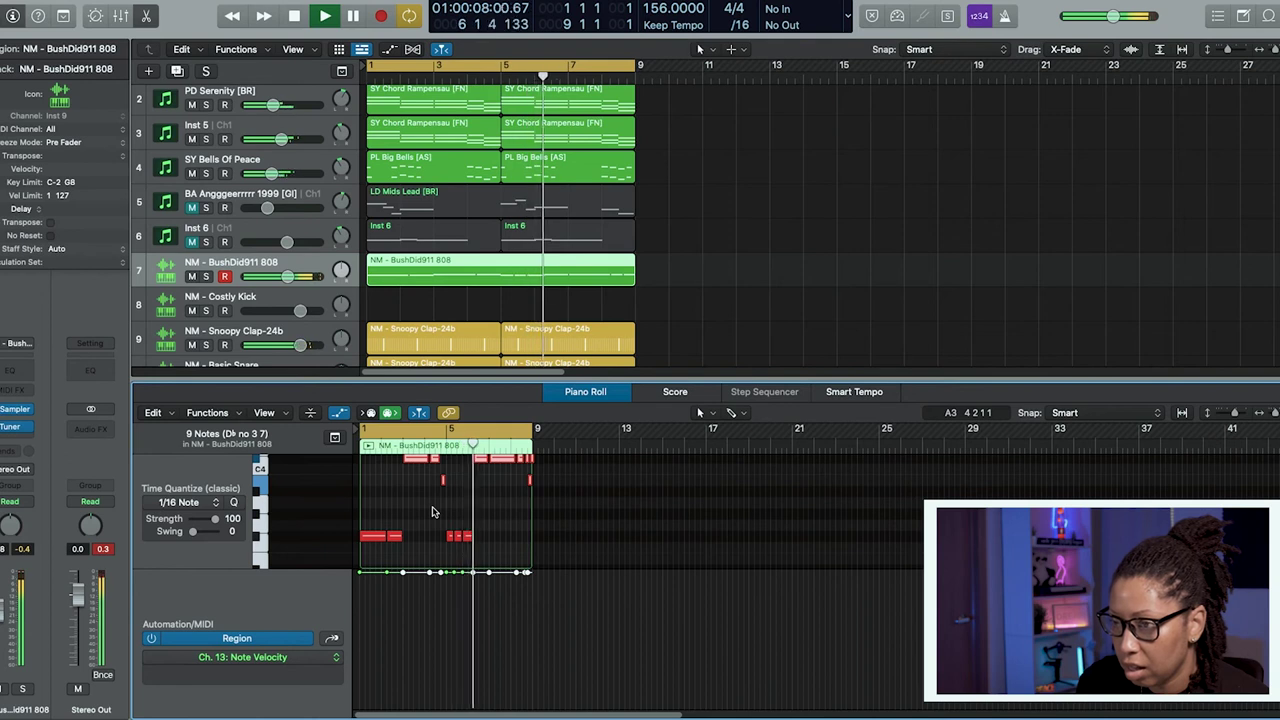
left_click(565, 521)
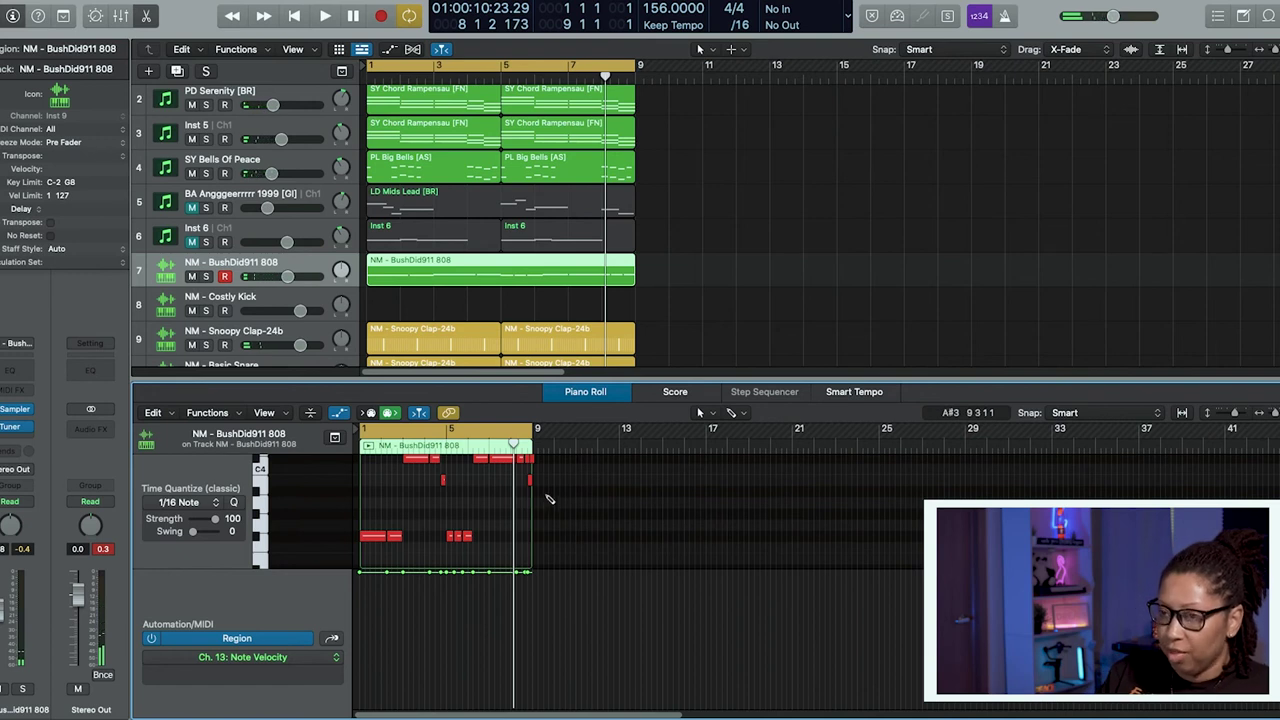
key("super+z")
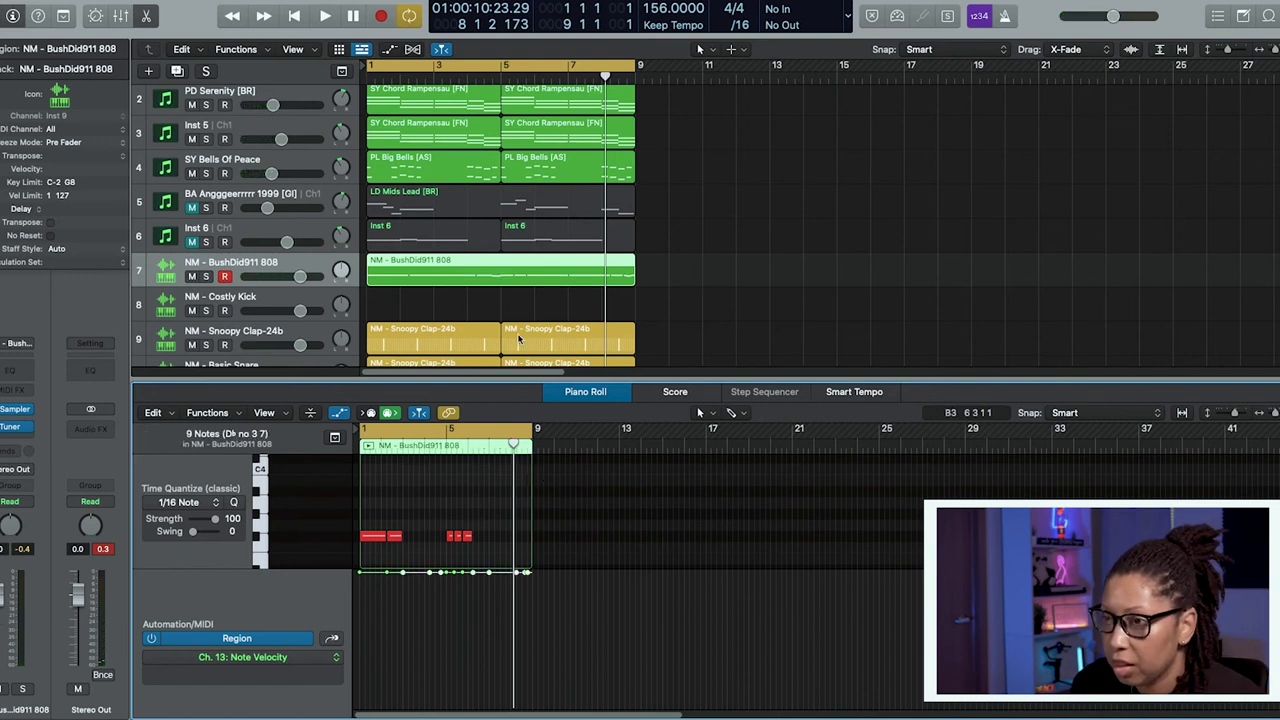
Step: Record a new eight-bar 808 line on the NM - BushDid911 808 track
key("r")
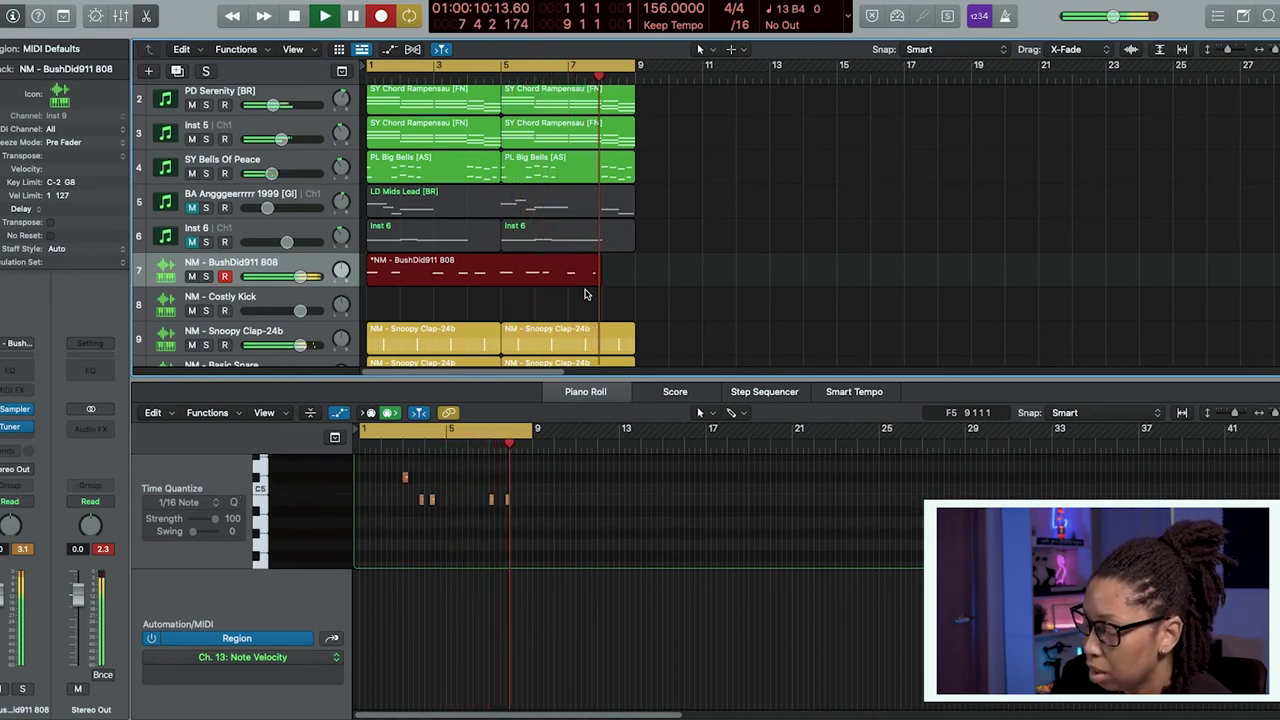
key("r")
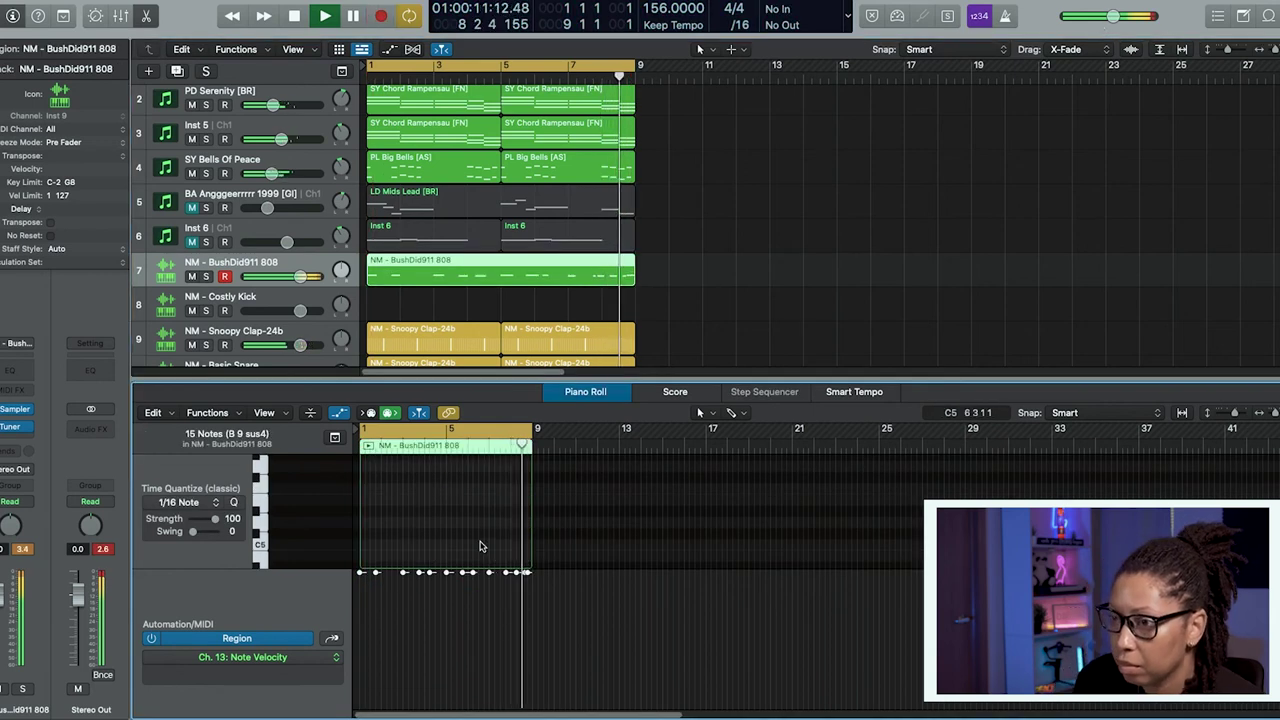
Step: Transpose the new 808 line down two octaves, and raise its lower notes by one octave
scroll(477, 539, "down", 3)
scroll(417, 545, "down", 5)
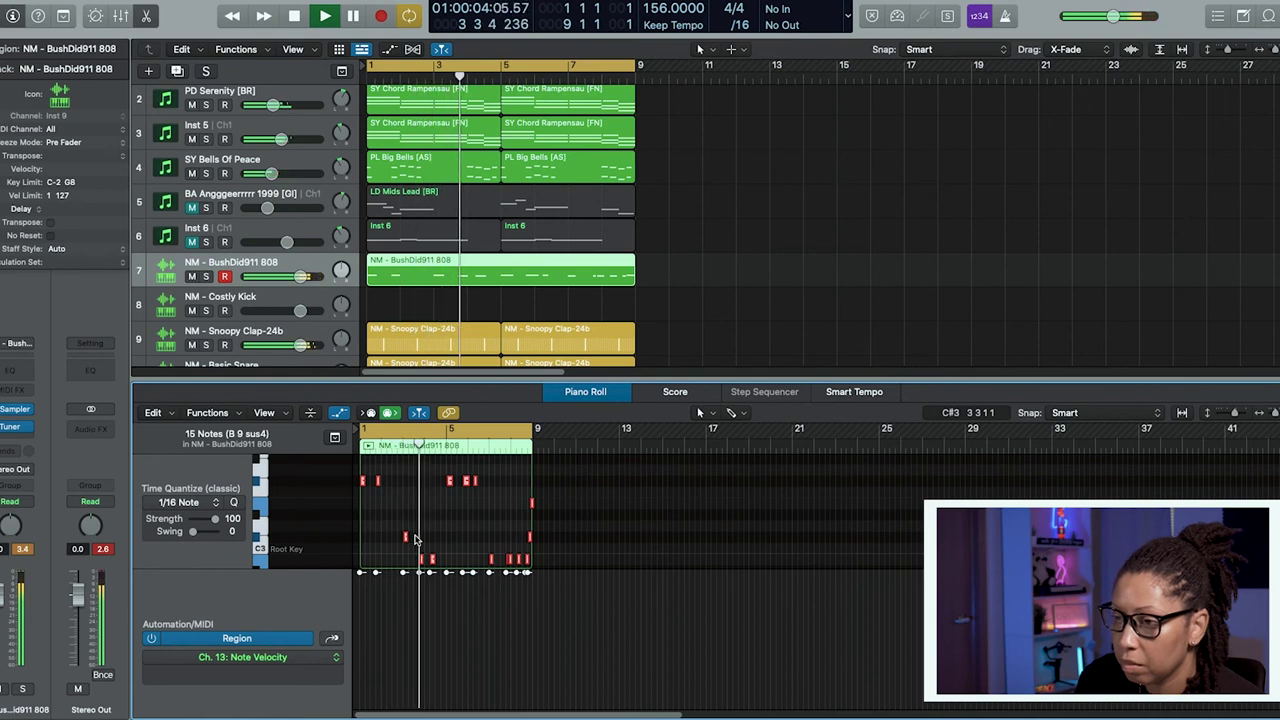
key("space")
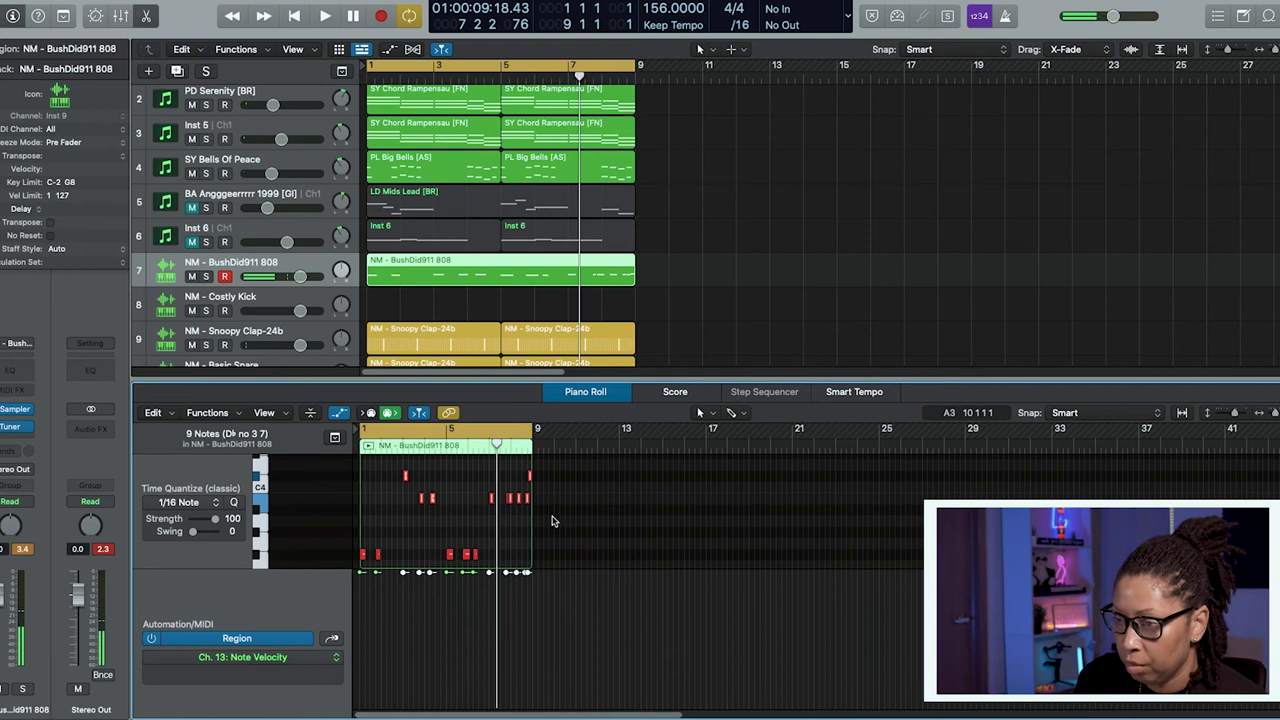
Step: Play back the 808 line with the beat and lower the master volume
key("space")
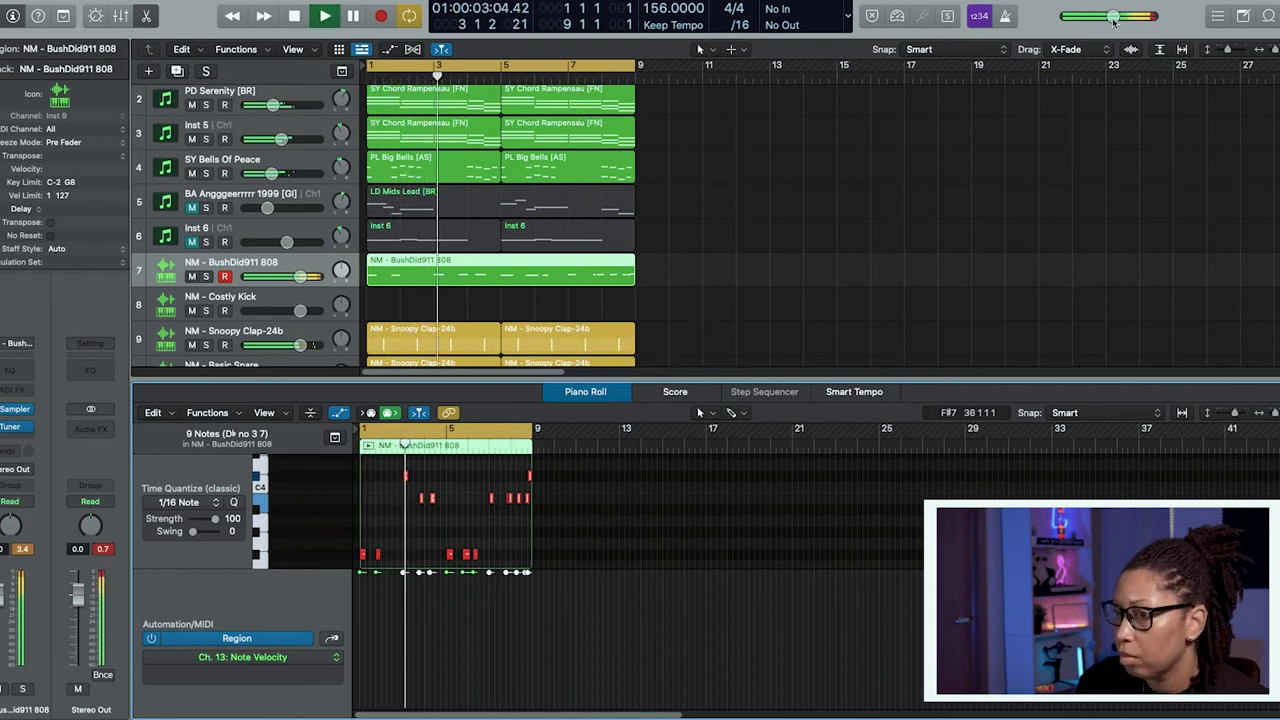
left_click_drag(1112, 16, 1092, 20)
left_click(388, 469)
left_click(391, 469)
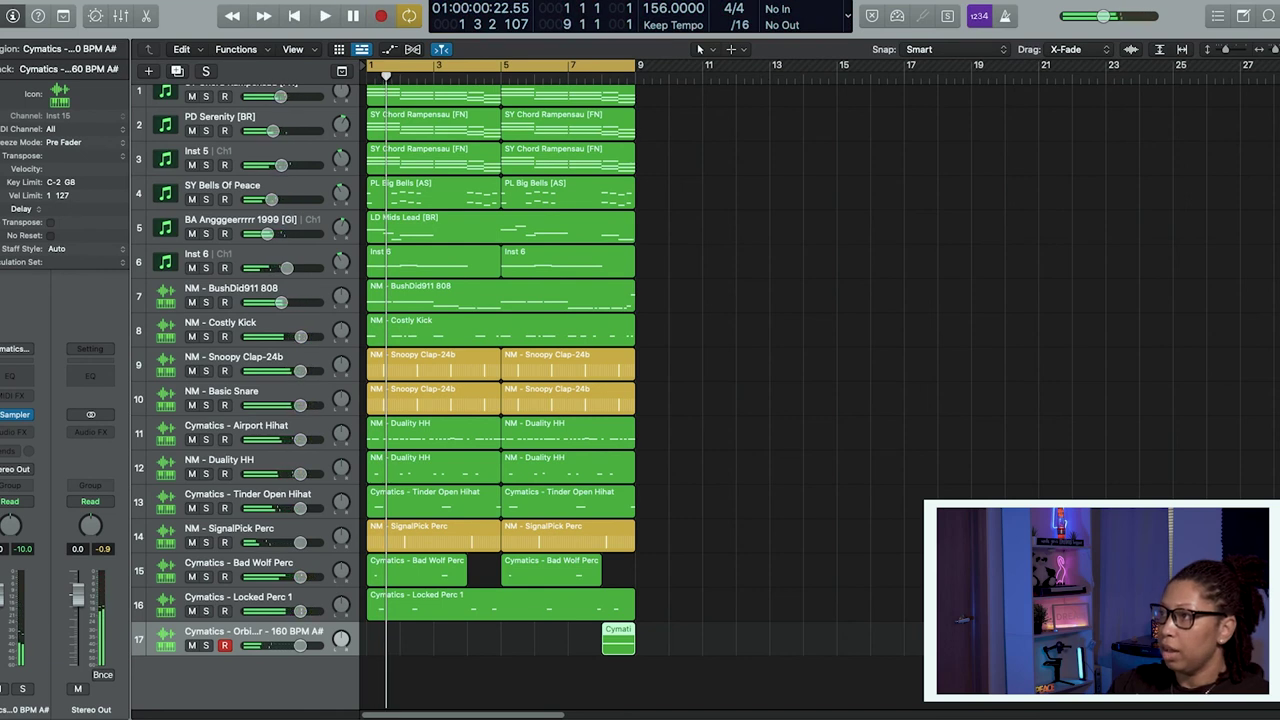
Step: Open the file browser showing all sample files
key("f")
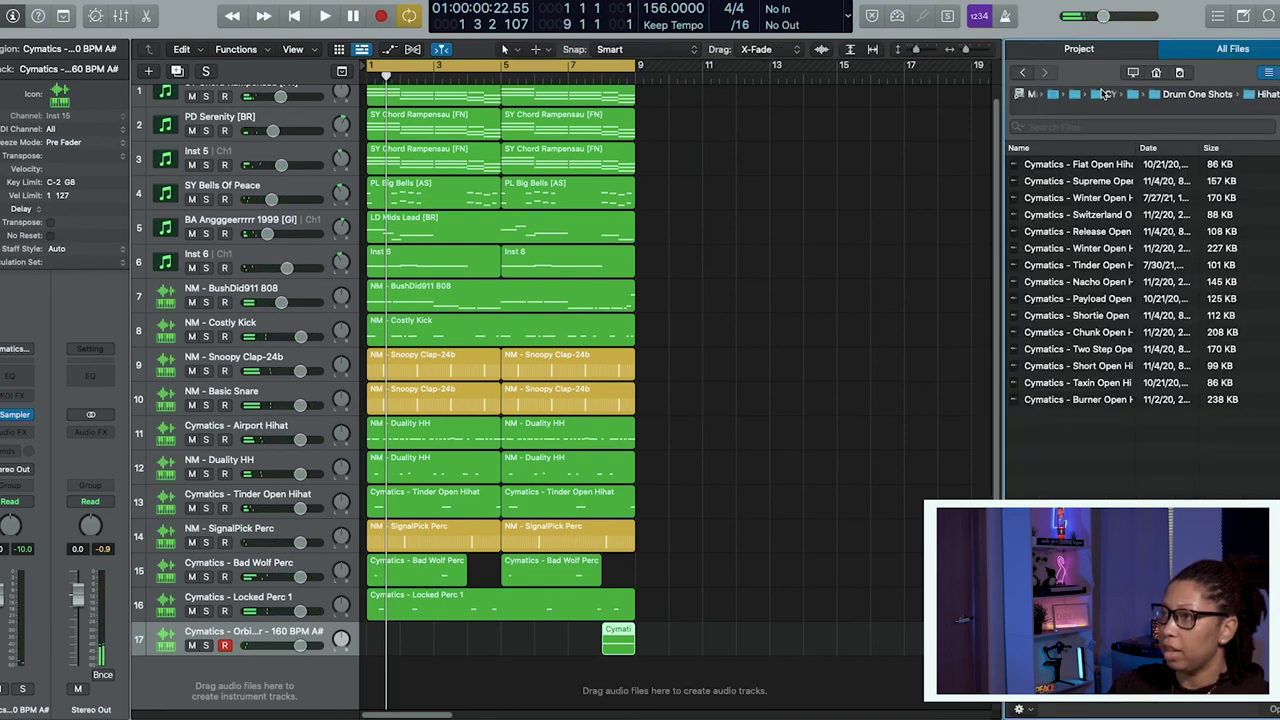